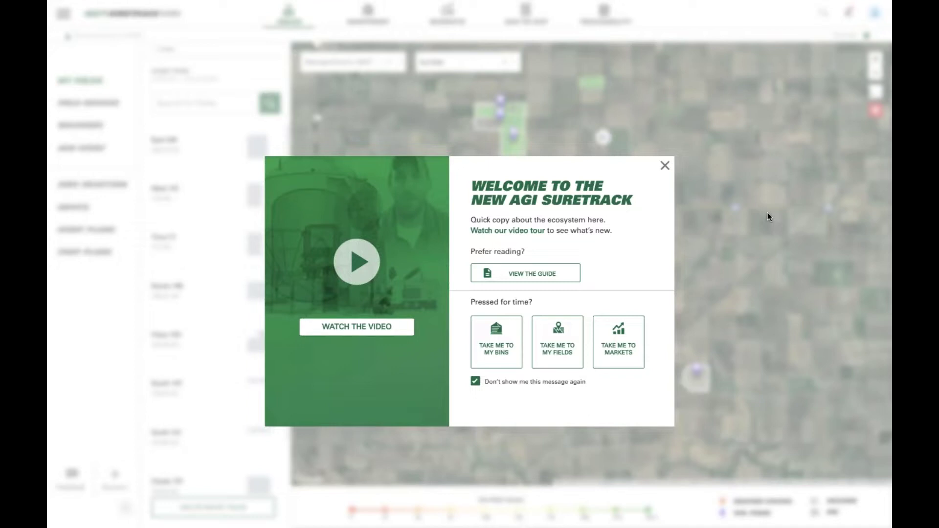
Step: Close the welcome pop-up to reveal Home Farm's eight fields on the corn dry-yield map
click(664, 166)
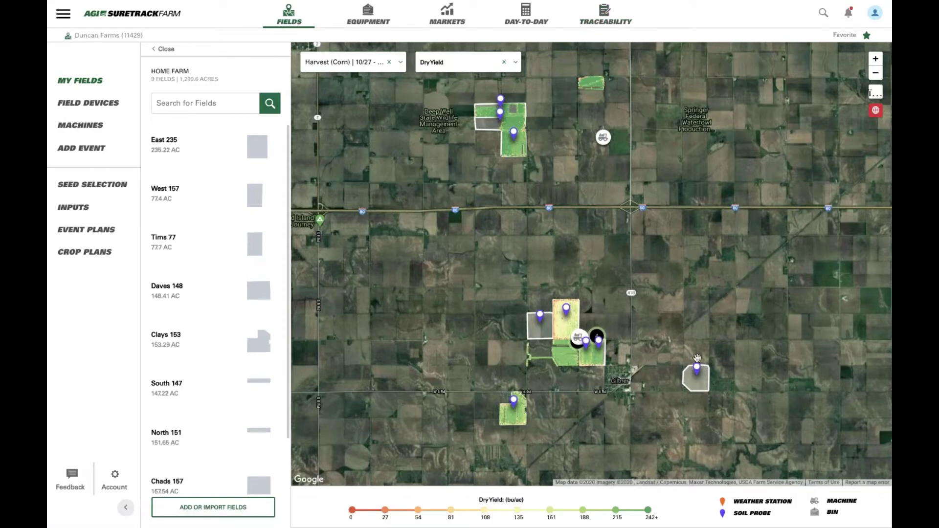
Step: Zoom in closer and recentre the map on the Giltner fields' corn yield heatmap
scroll(594, 364, up, 1)
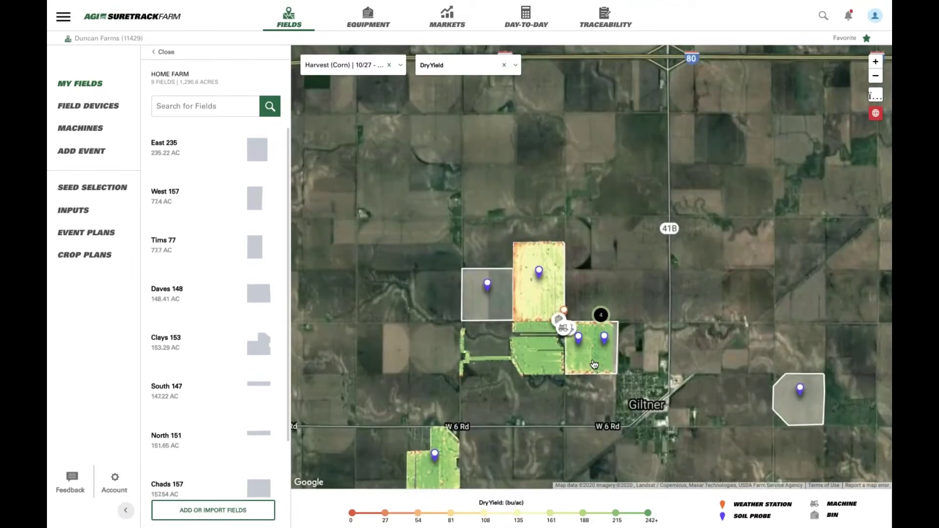
scroll(601, 318, up, 1)
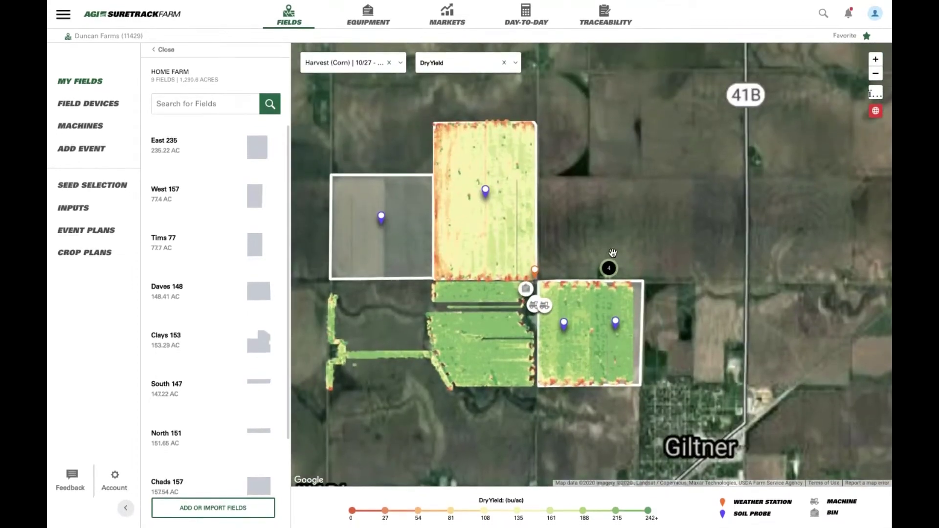
drag(590, 238, 617, 257)
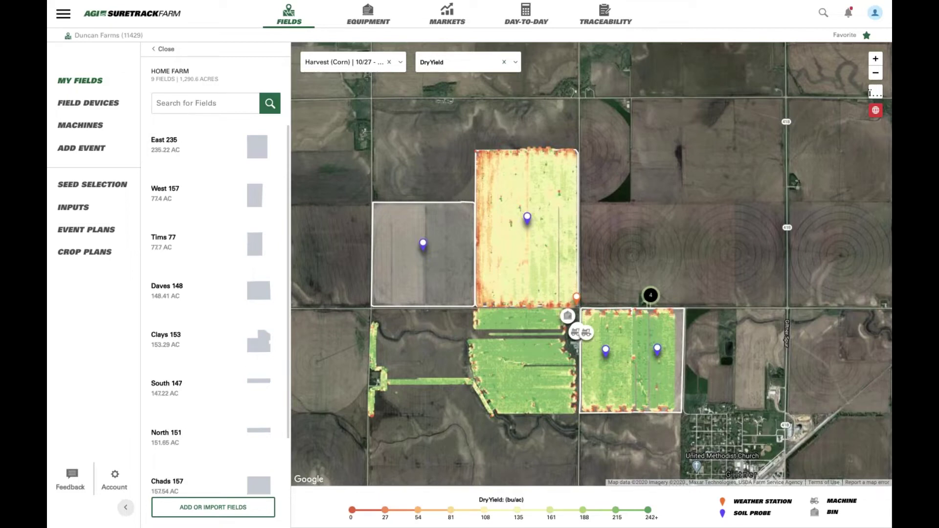
Step: Select the Harvest (Soybeans) 9/26–10/5, 2018 event from the field events list
click(348, 63)
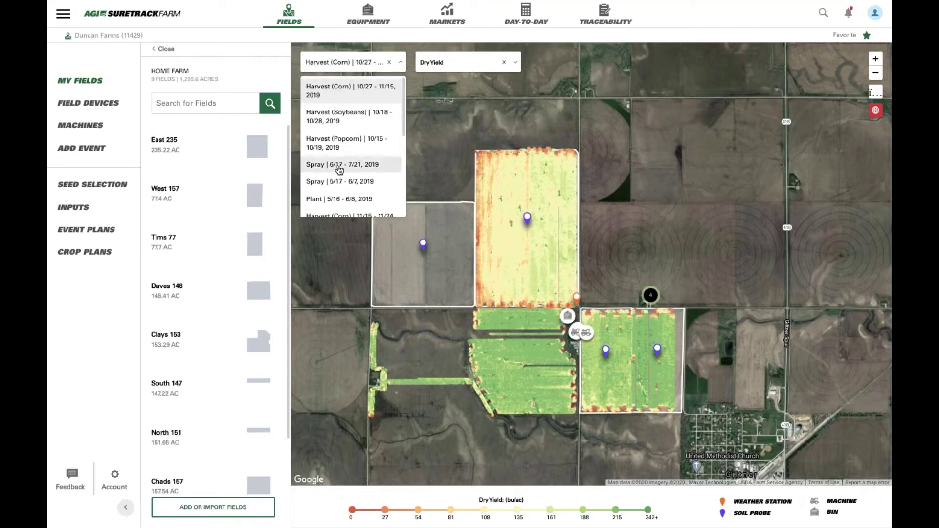
scroll(339, 168, down, 1)
scroll(337, 176, down, 1)
scroll(337, 186, down, 1)
scroll(352, 166, down, 1)
scroll(353, 168, down, 1)
scroll(353, 168, down, 1)
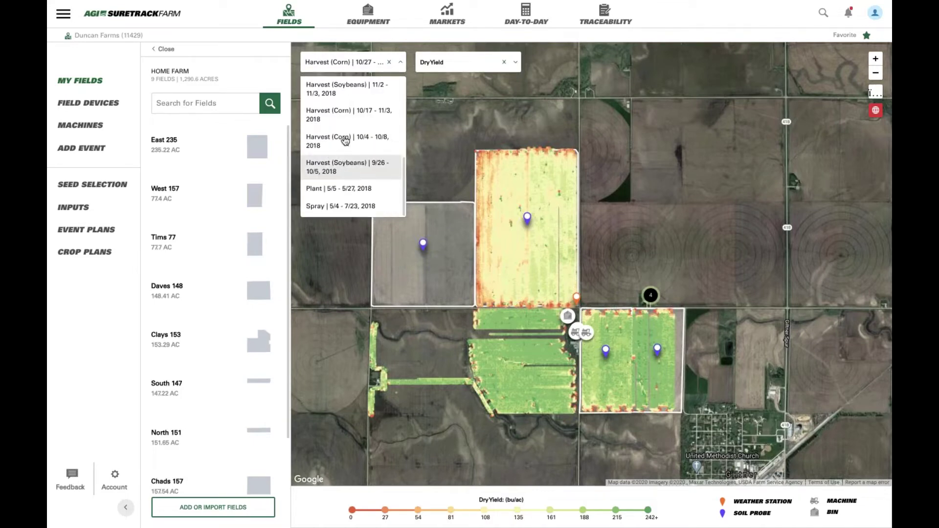
click(347, 167)
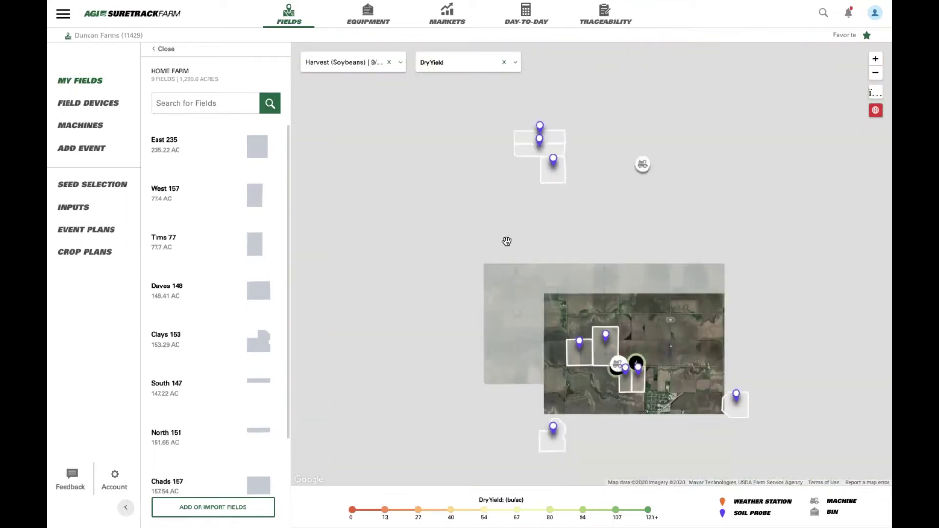
Step: Zoom in on the yellow soybean field's dry-yield heatmap
scroll(560, 430, up, 2)
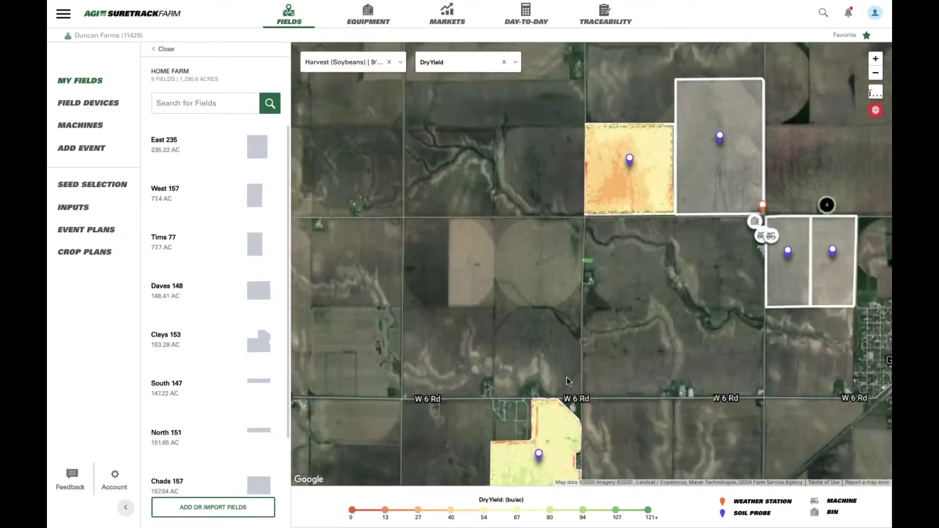
drag(568, 213, 549, 358)
scroll(539, 252, up, 1)
scroll(538, 251, up, 1)
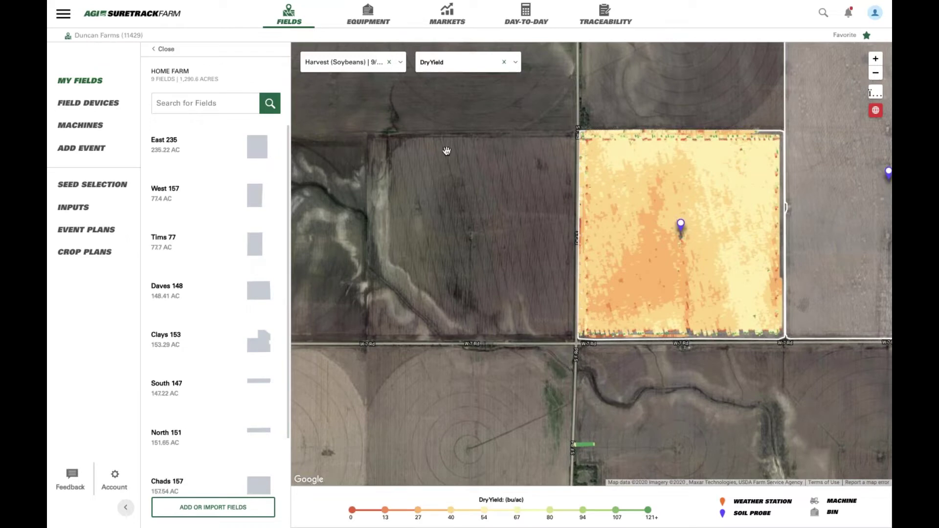
Step: Change the mapped data layer from DryYield to Fuel Rate
click(352, 65)
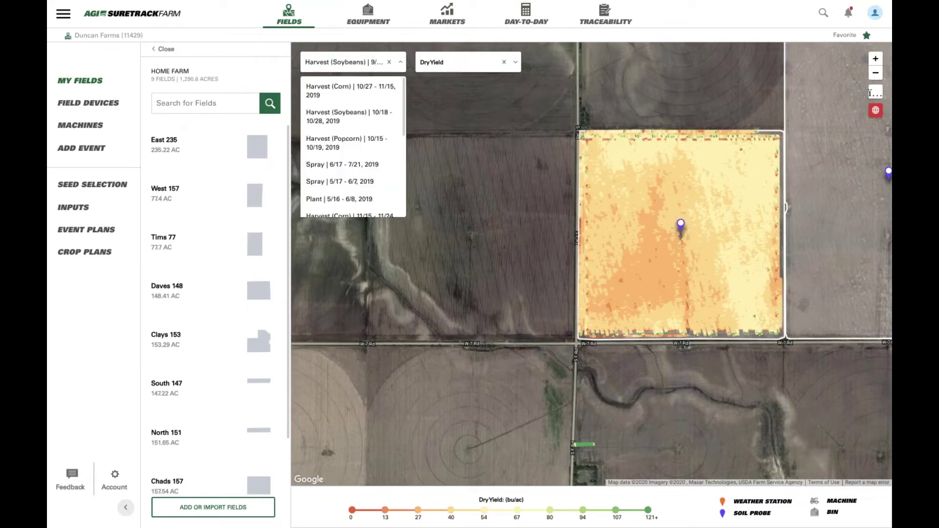
click(433, 64)
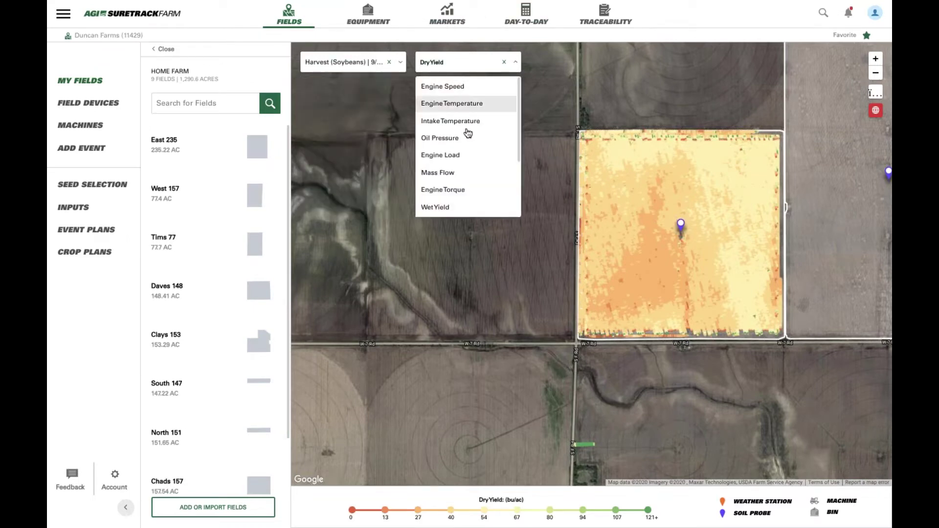
scroll(464, 182, down, 1)
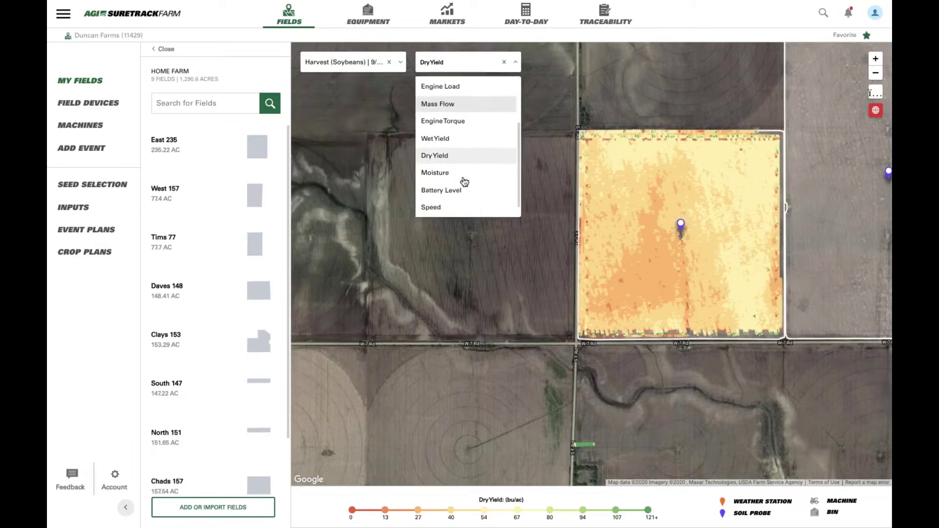
scroll(464, 182, up, 1)
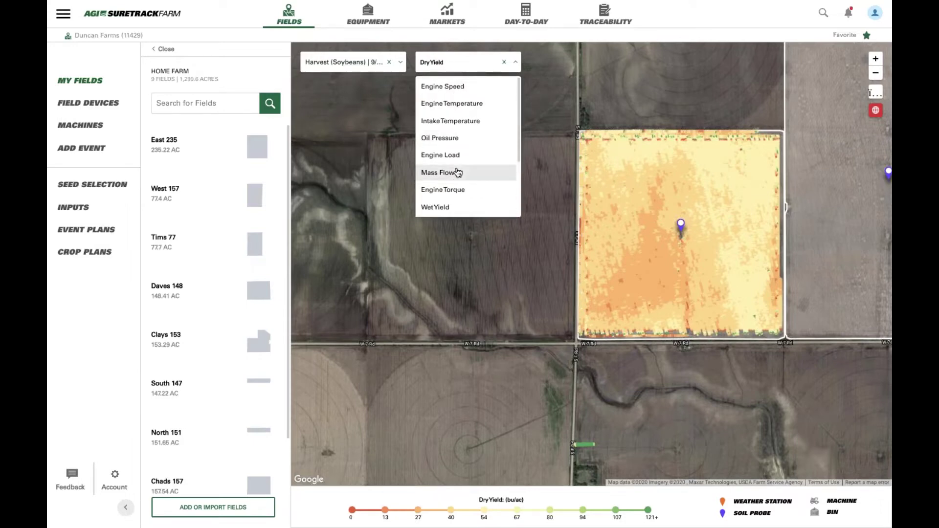
scroll(457, 173, down, 2)
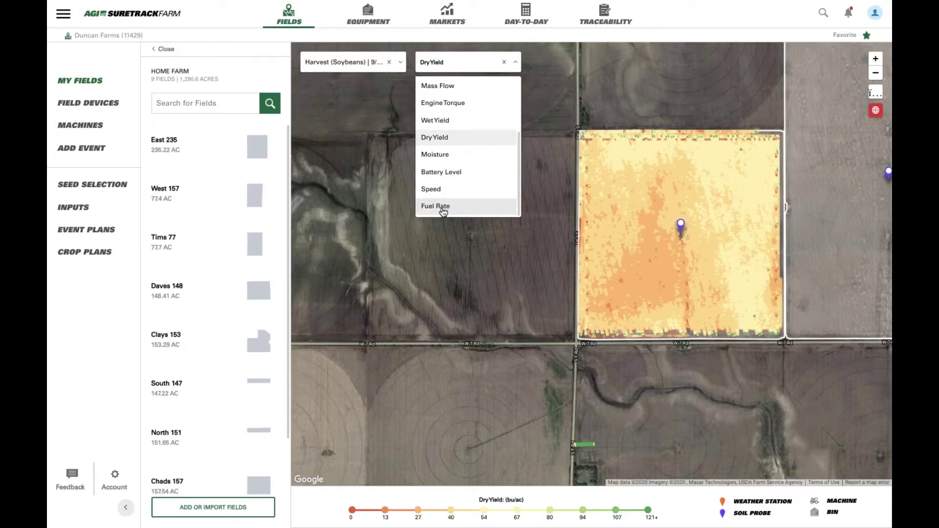
click(443, 206)
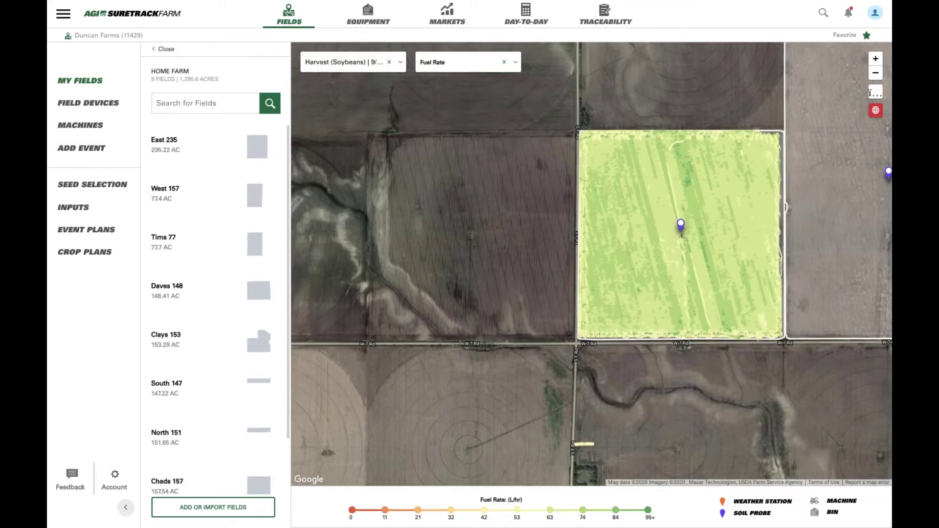
Step: Zoom out and pan to show the field among the neighbouring farmstead fields
scroll(486, 250, down, 1)
scroll(486, 250, up, 1)
scroll(486, 249, up, 1)
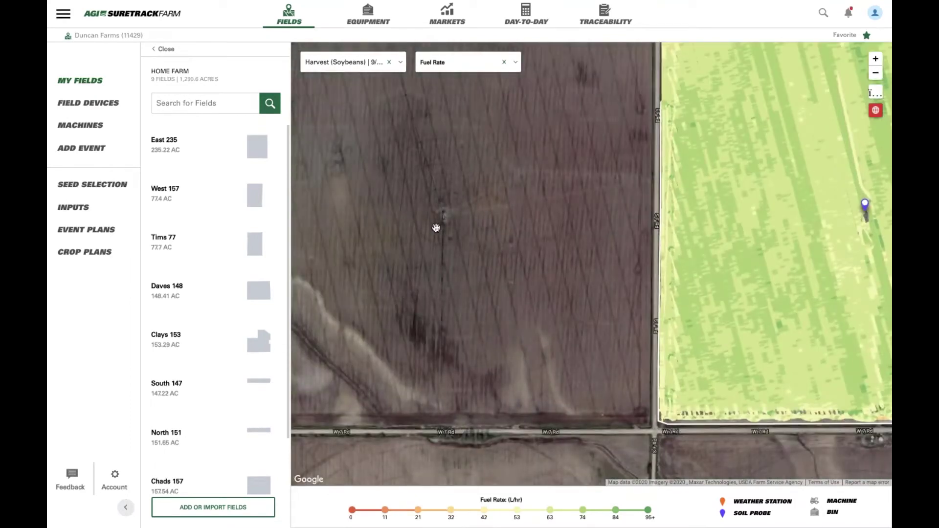
scroll(450, 245, down, 1)
scroll(702, 321, down, 1)
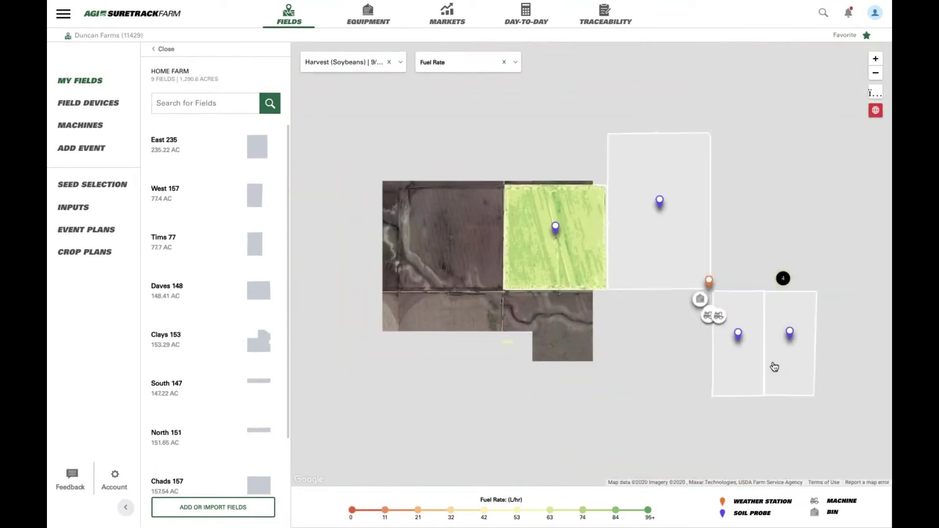
drag(691, 346, 541, 343)
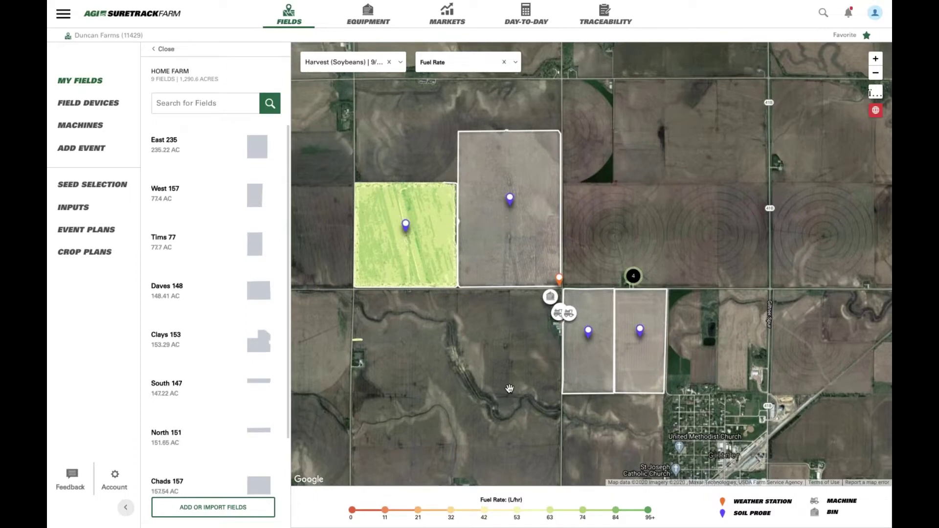
Step: Show Weather Station Hub (305) readings and wind rose, then pan toward the farmstead bins
click(560, 281)
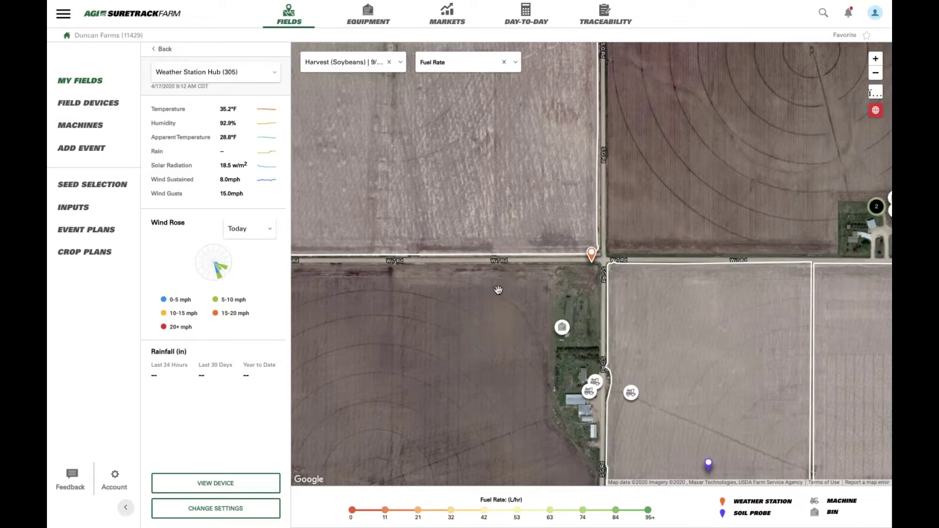
drag(573, 288, 449, 247)
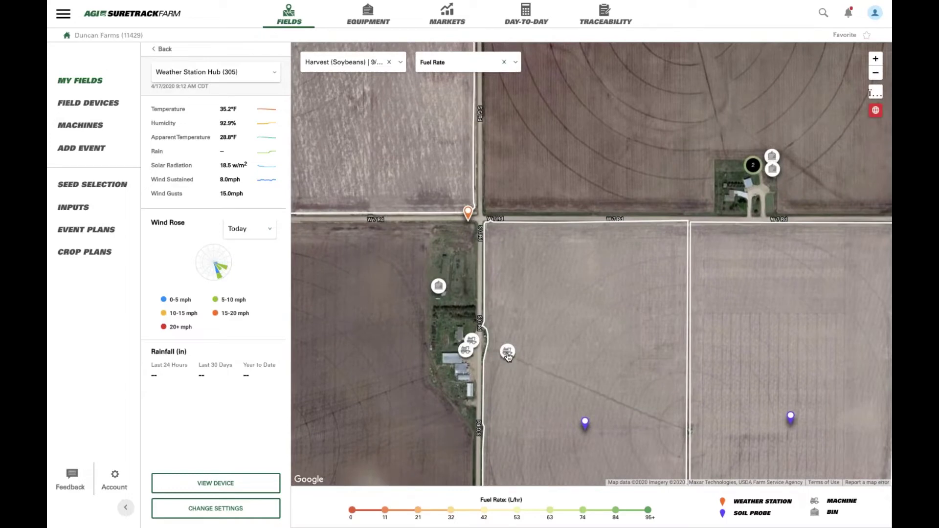
Step: Open the High Protein Soy (191) bin details and rotate its 3D grain model
click(439, 287)
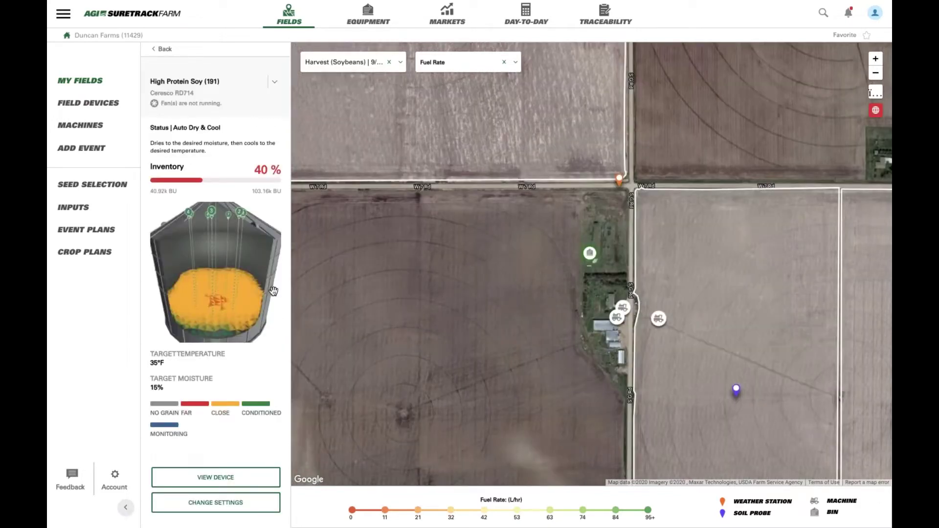
drag(240, 298, 202, 291)
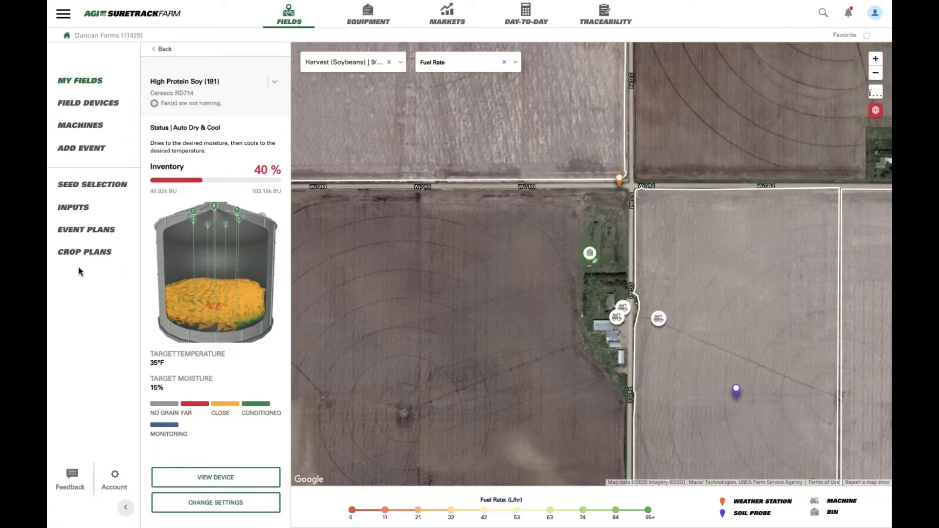
Step: Navigate My Fields > Field Devices > Machines to list PUC 20 through PUC 23
click(87, 79)
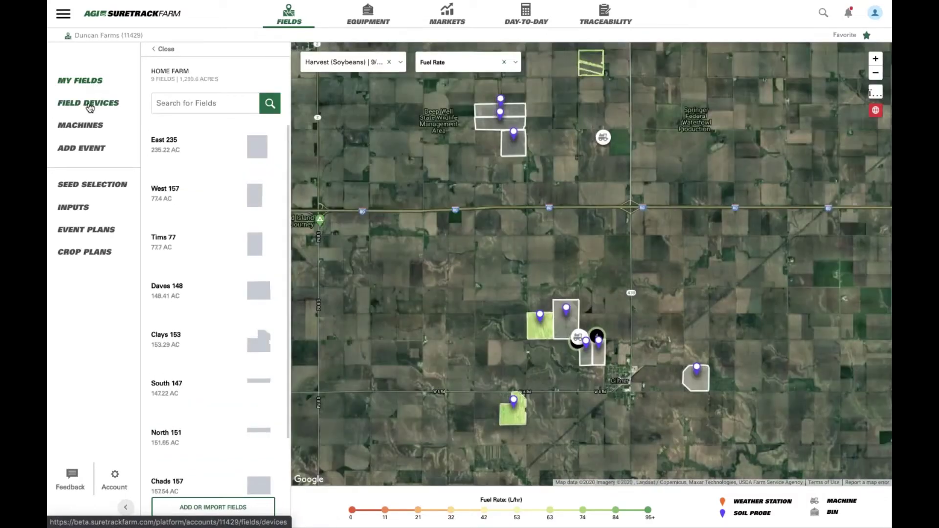
click(91, 106)
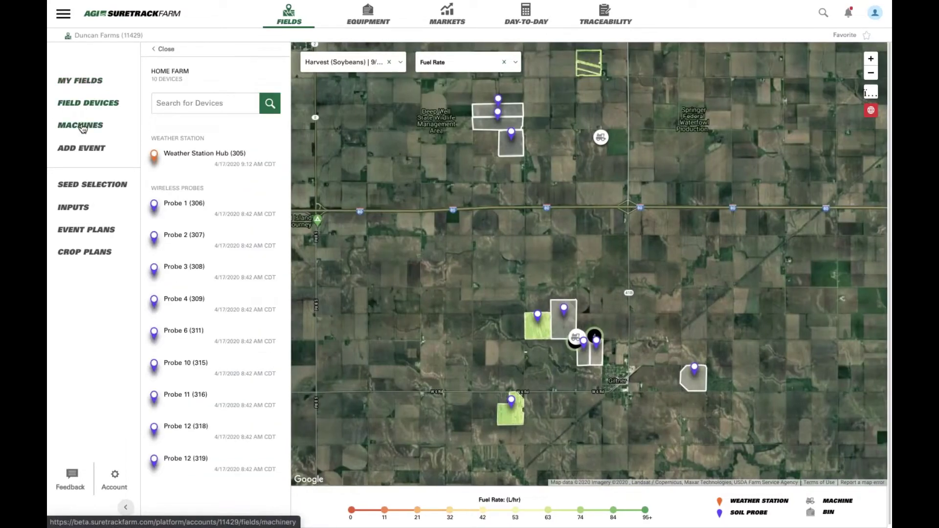
click(82, 127)
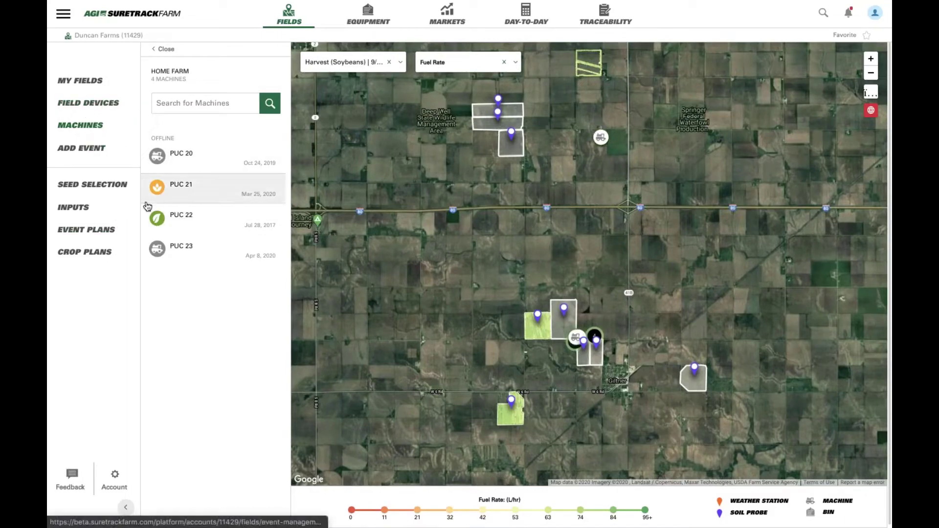
Step: Open machine PUC 21's 2019 harvest activity list
click(188, 191)
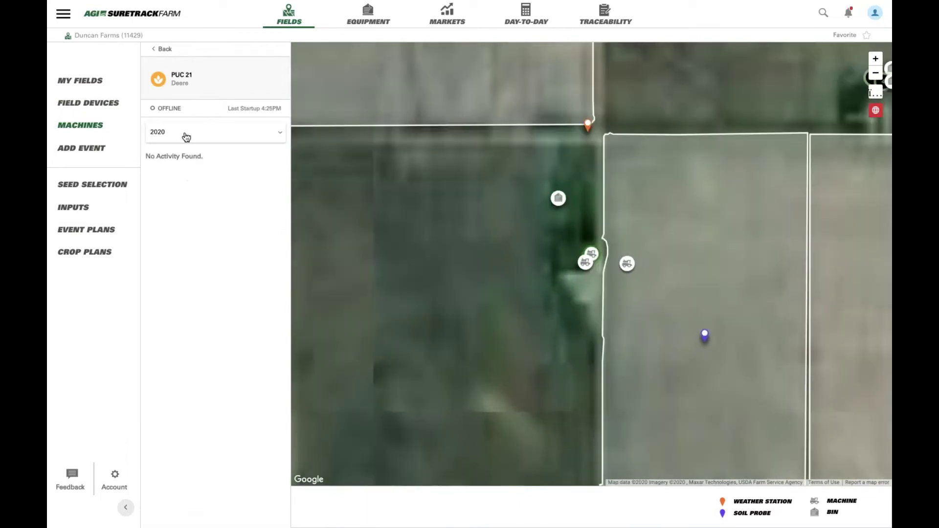
click(185, 137)
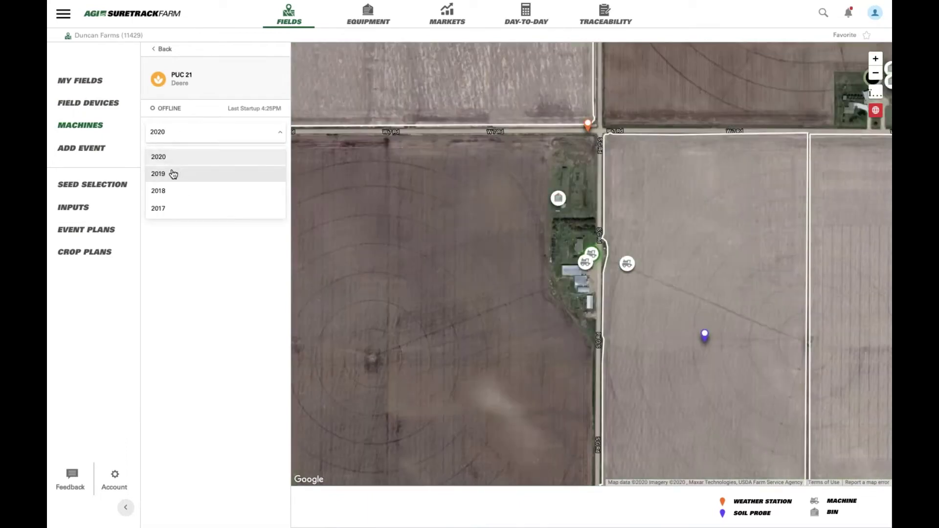
click(173, 174)
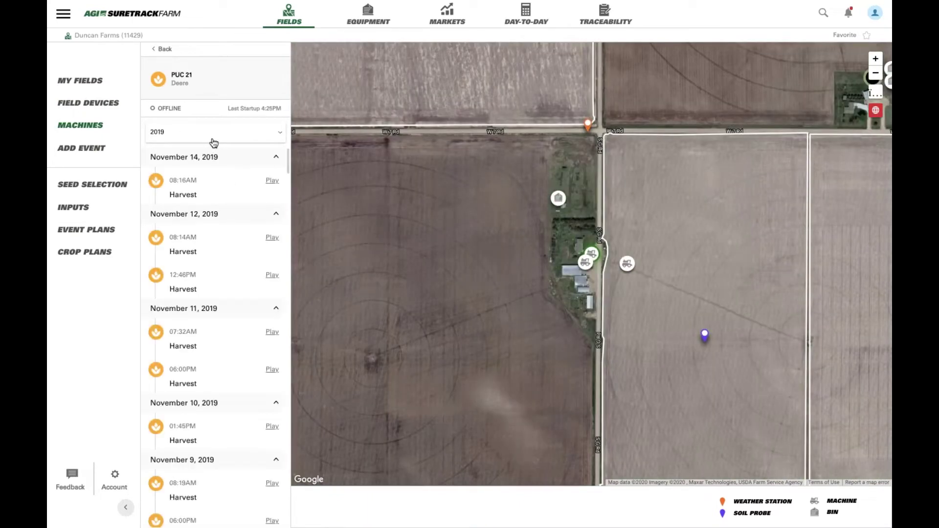
scroll(216, 393, down, 1)
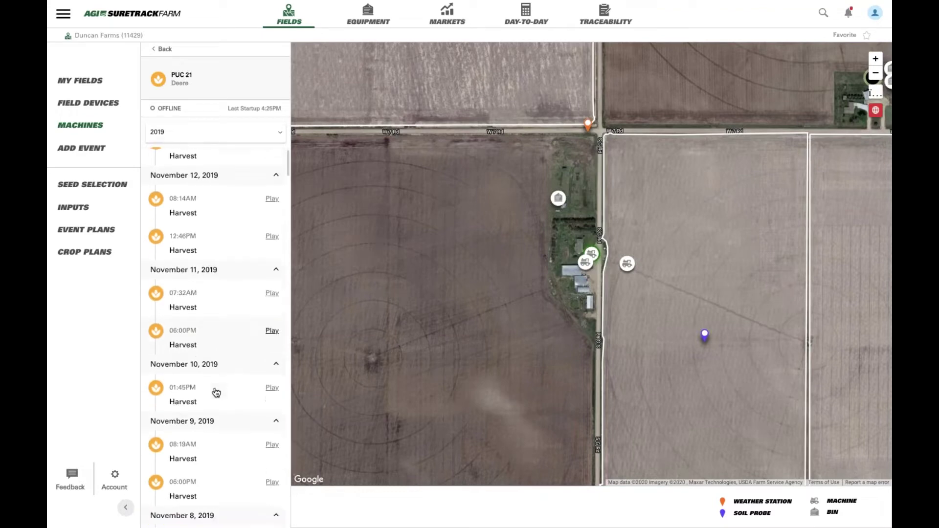
scroll(217, 392, down, 2)
scroll(216, 392, down, 1)
scroll(216, 392, up, 5)
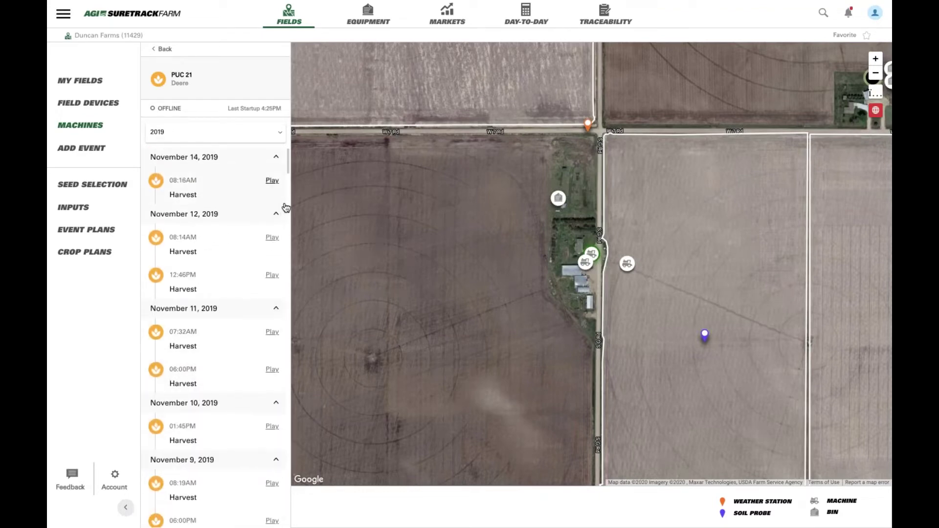
Step: Replay the Nov 14 08:16AM harvest to about 9:45 AM, then begin adding an event
click(273, 182)
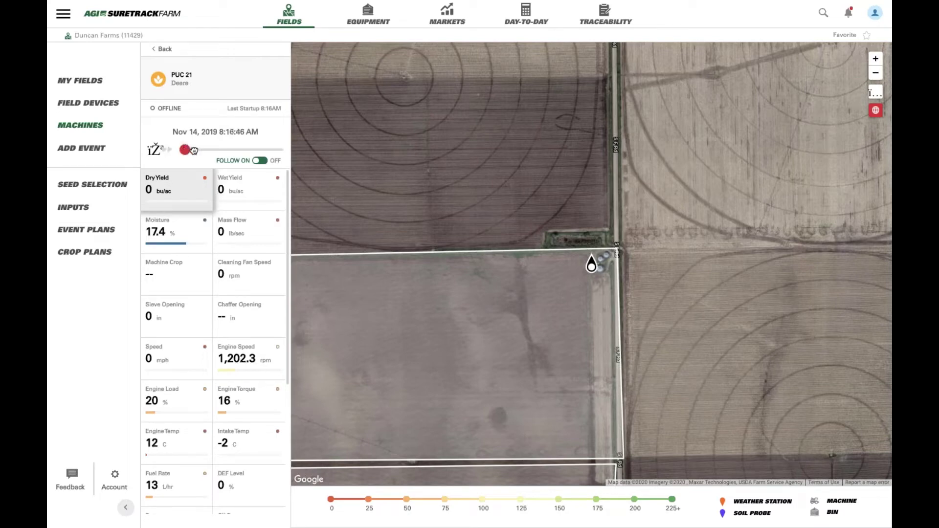
drag(186, 149, 214, 151)
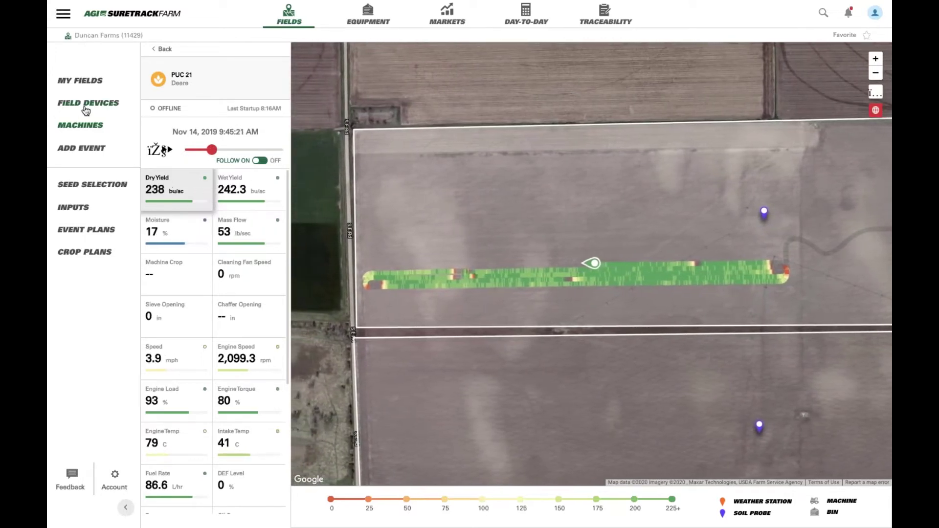
click(71, 151)
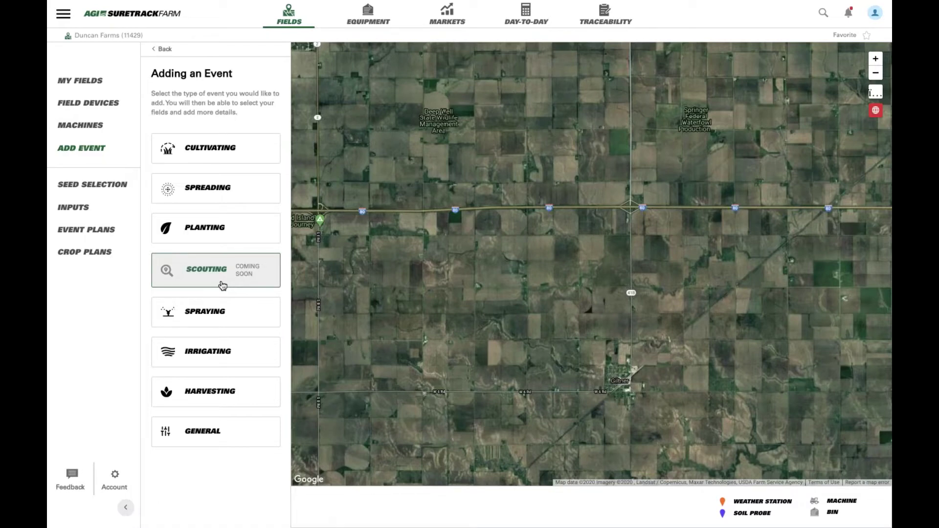
Step: Choose Planting as the new event type, opening a planned 04/17/20 form
click(198, 233)
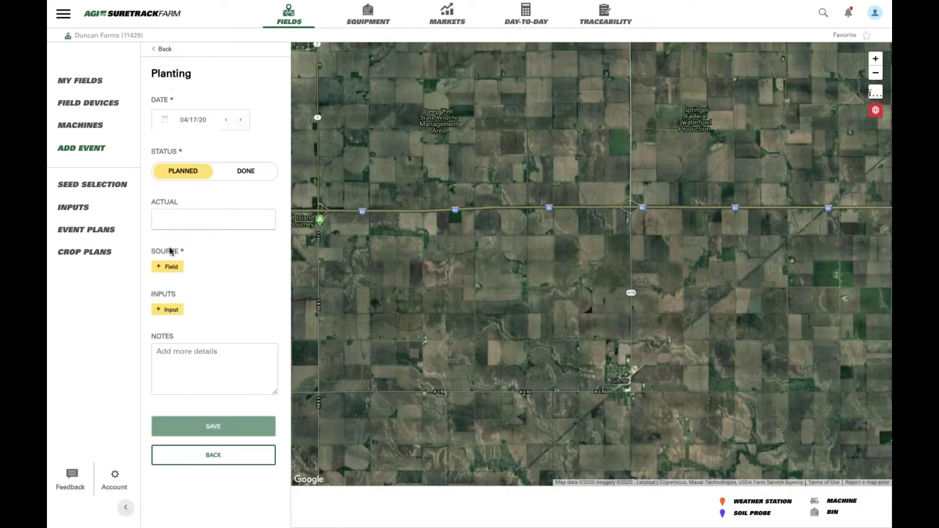
Step: Add East 235, Tims 77 and Daves 148 as the planting's source fields
click(171, 268)
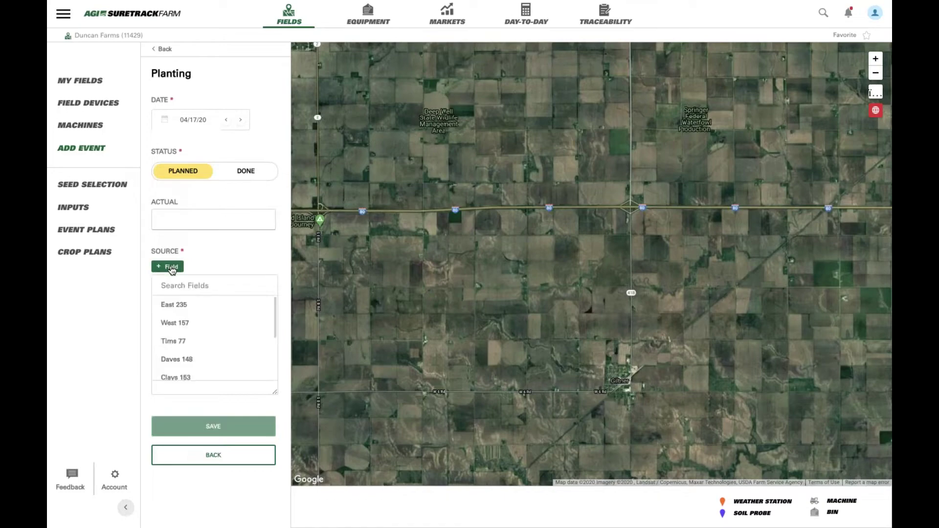
click(193, 305)
click(170, 293)
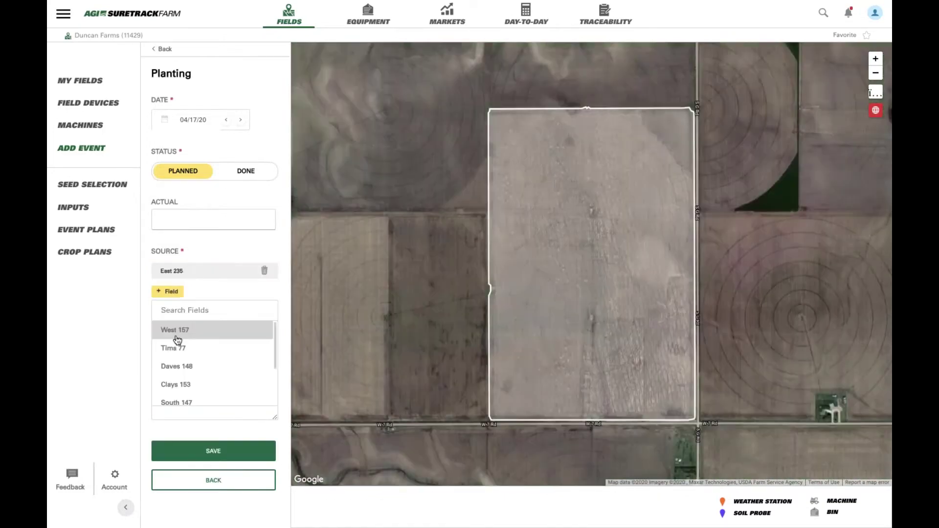
click(169, 347)
click(168, 311)
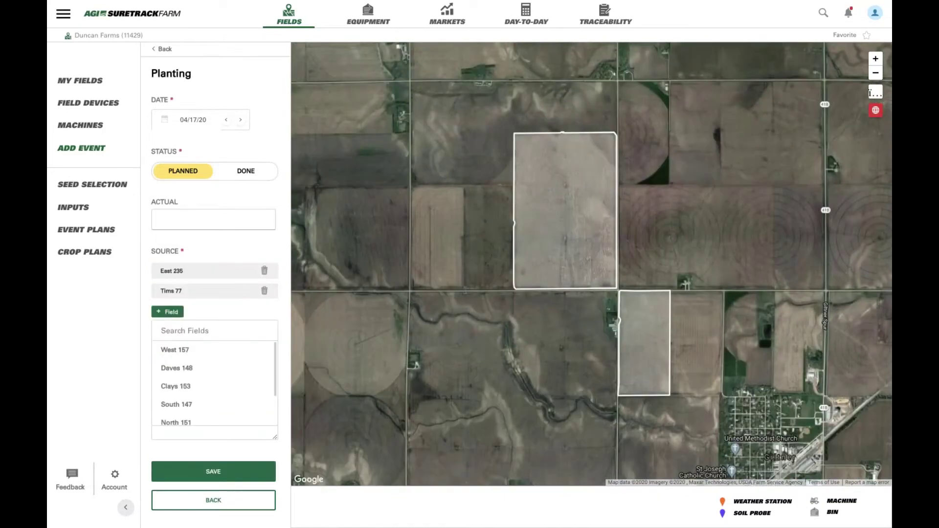
click(174, 367)
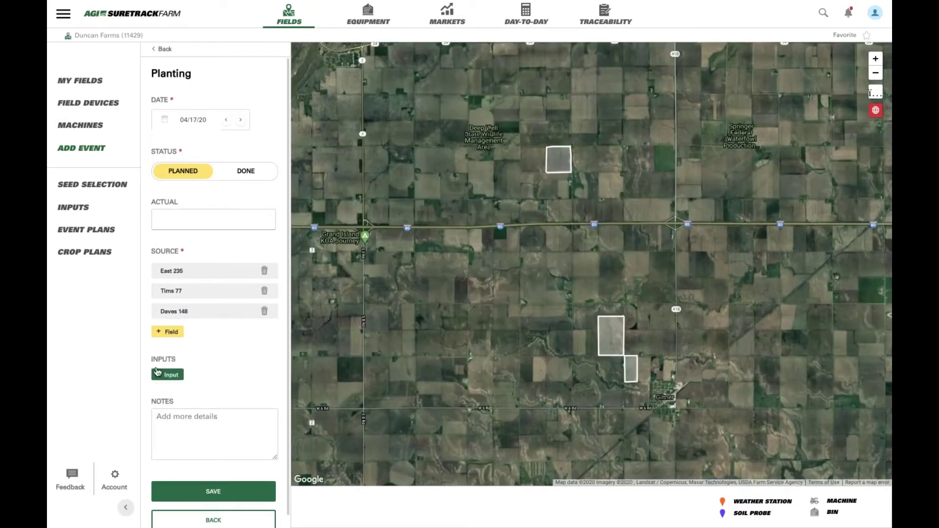
Step: Browse the planting inputs list and close it without adding an input
click(169, 376)
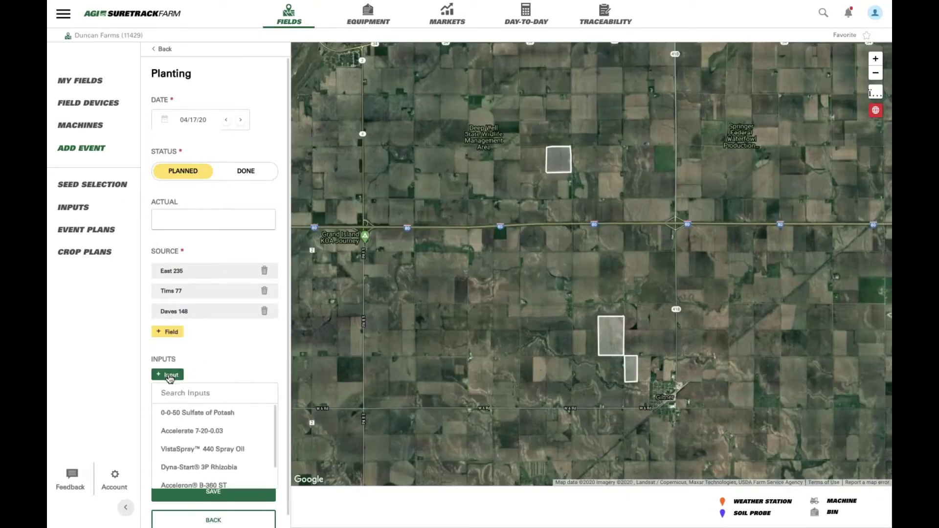
scroll(190, 433, down, 1)
scroll(190, 435, up, 1)
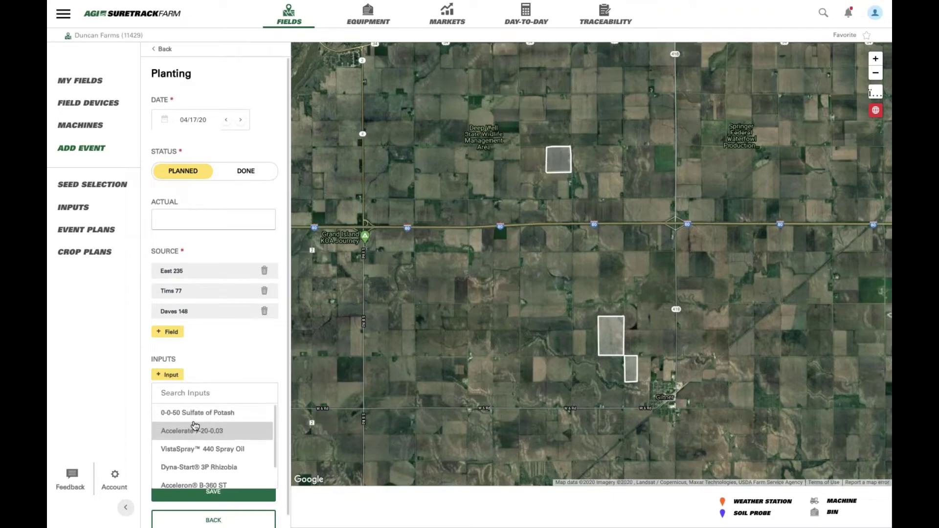
click(224, 365)
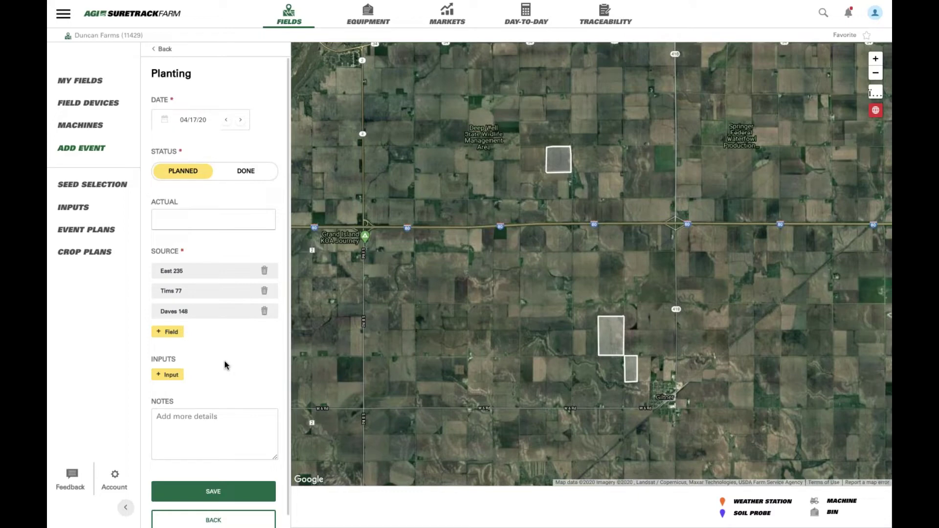
Step: From My Fields, select Chads 157 to show its 2020 organic corn (BECKS 4721) details
click(84, 81)
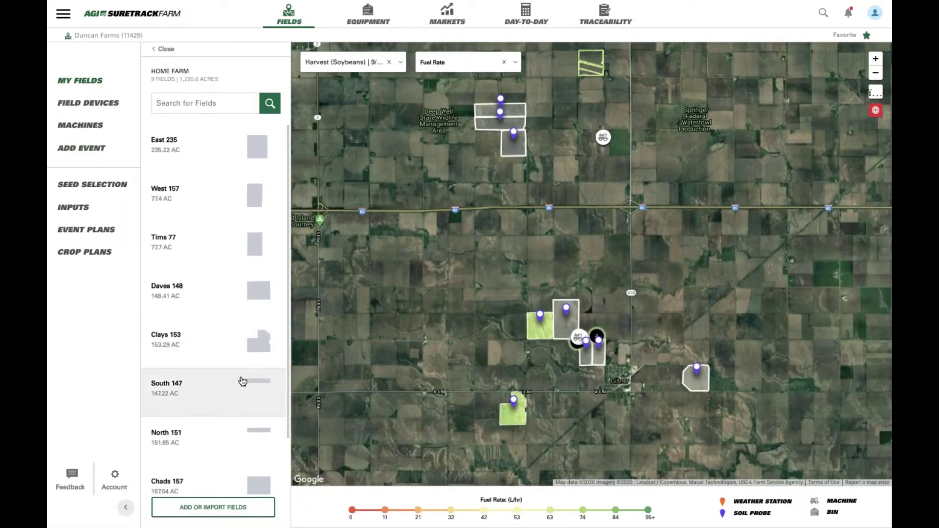
scroll(230, 384, down, 1)
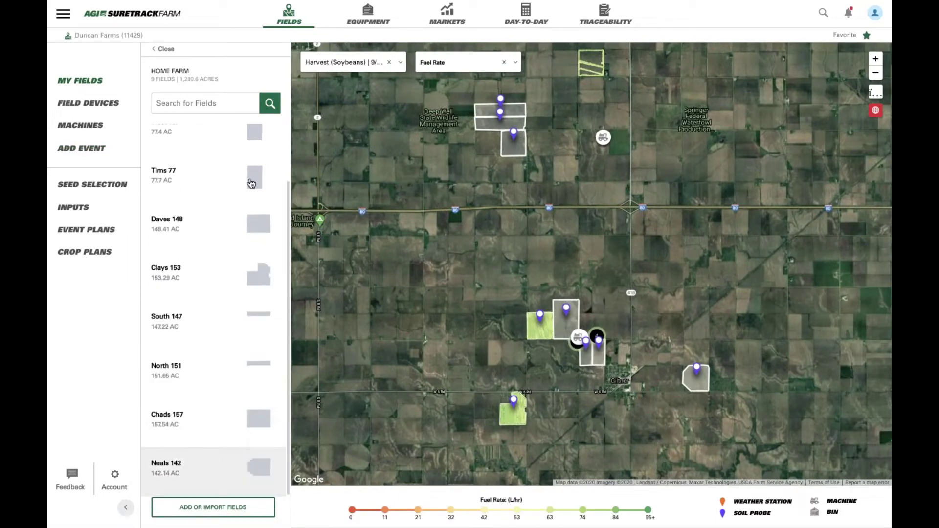
click(543, 338)
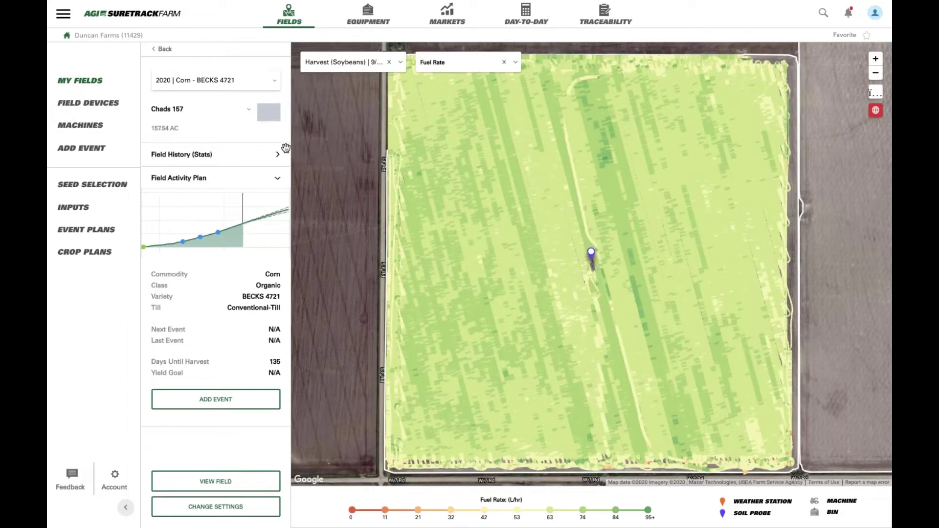
click(209, 155)
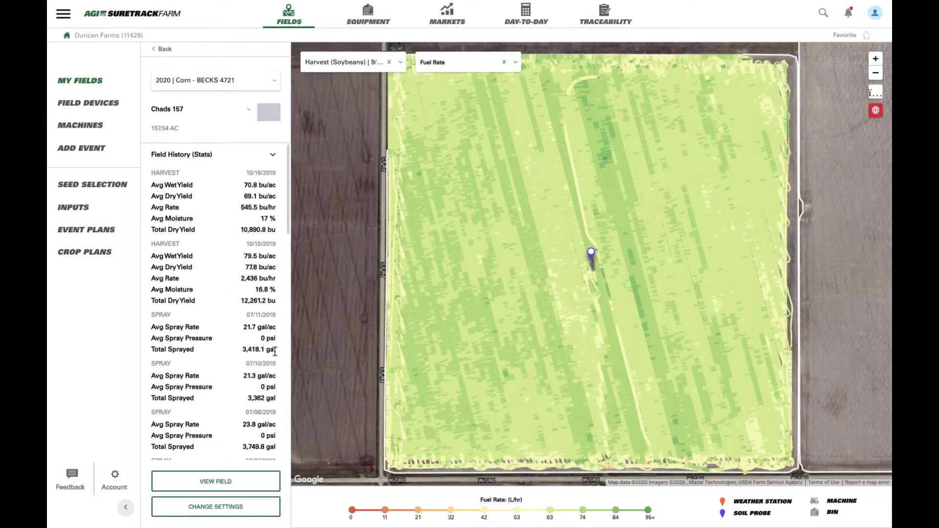
scroll(272, 351, down, 2)
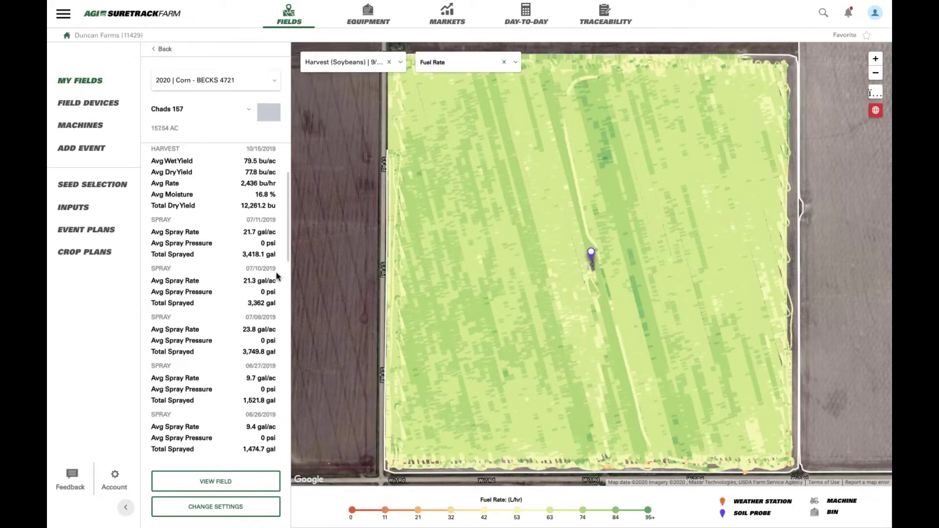
scroll(276, 271, up, 5)
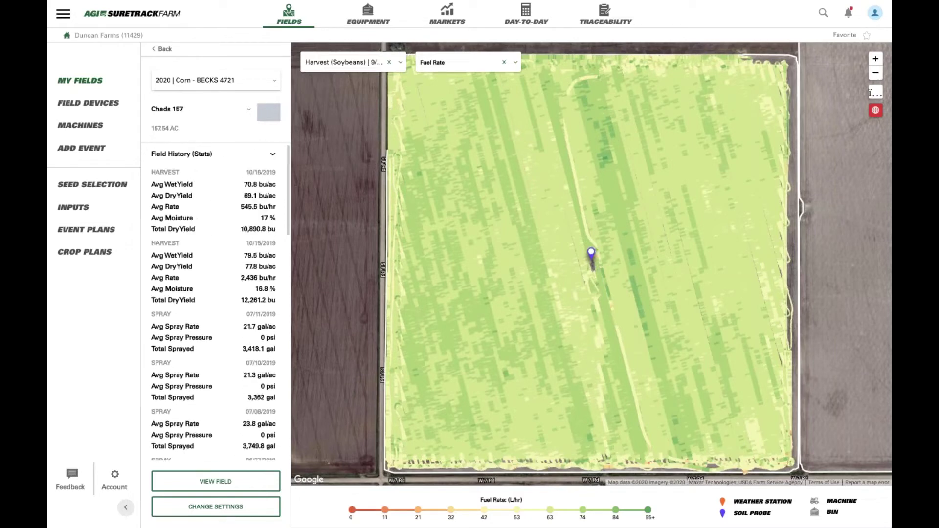
click(217, 155)
click(205, 180)
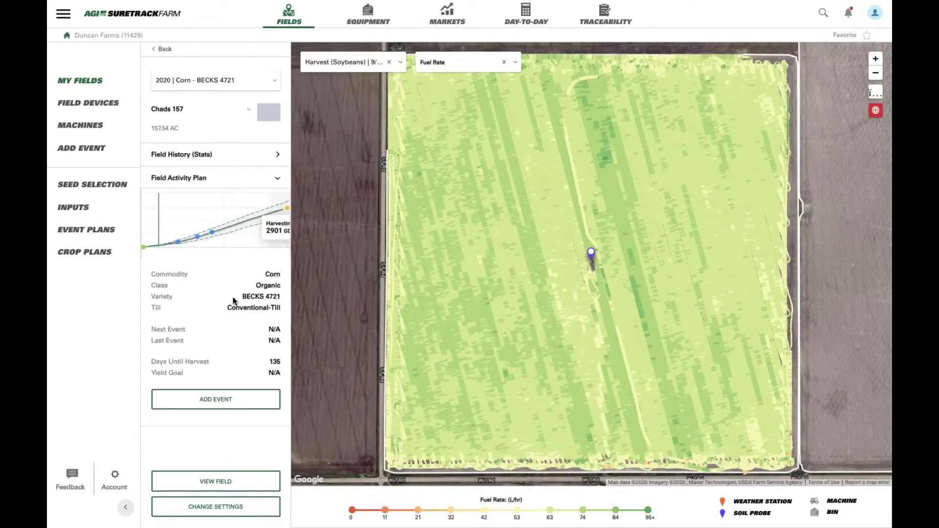
Step: Open Chads 157's Summary page and scroll to its activity plan and six field events
click(214, 482)
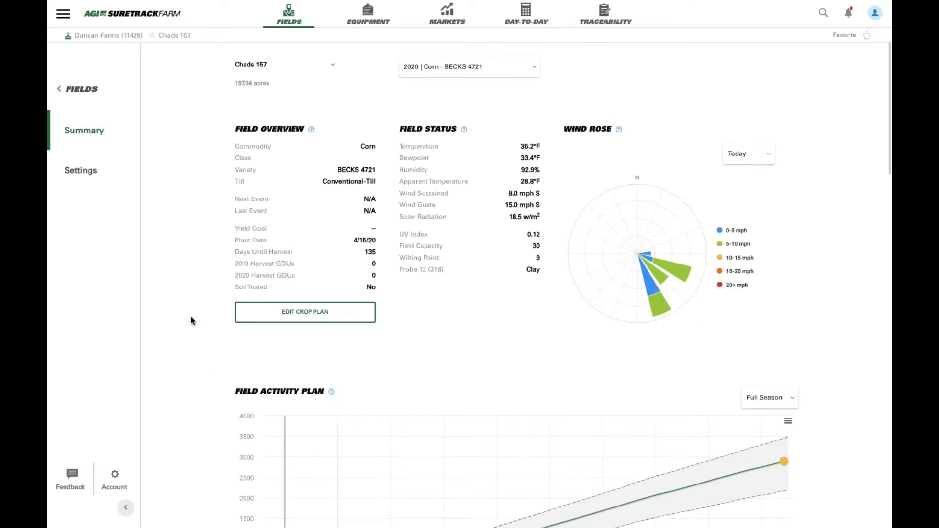
scroll(192, 318, down, 2)
scroll(193, 319, down, 1)
scroll(193, 319, down, 1)
scroll(192, 318, down, 1)
scroll(192, 319, down, 1)
scroll(192, 319, down, 2)
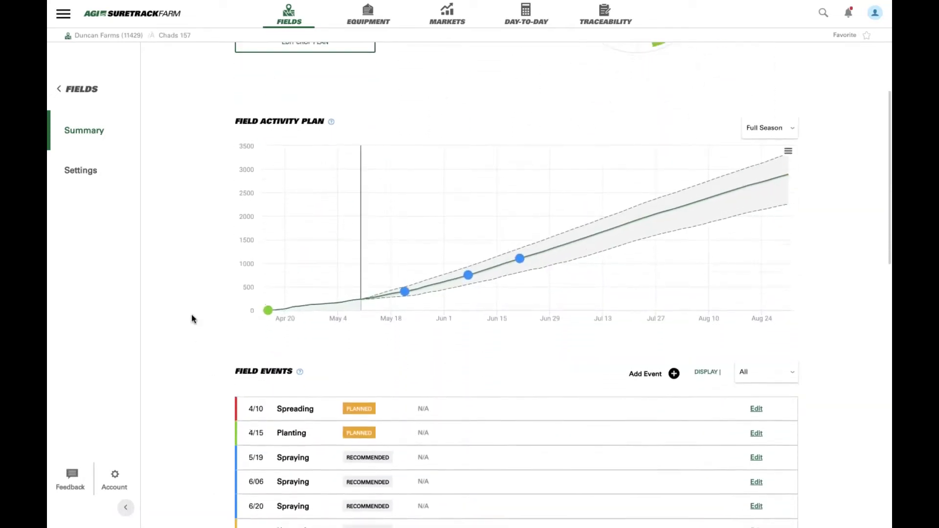
scroll(192, 319, down, 1)
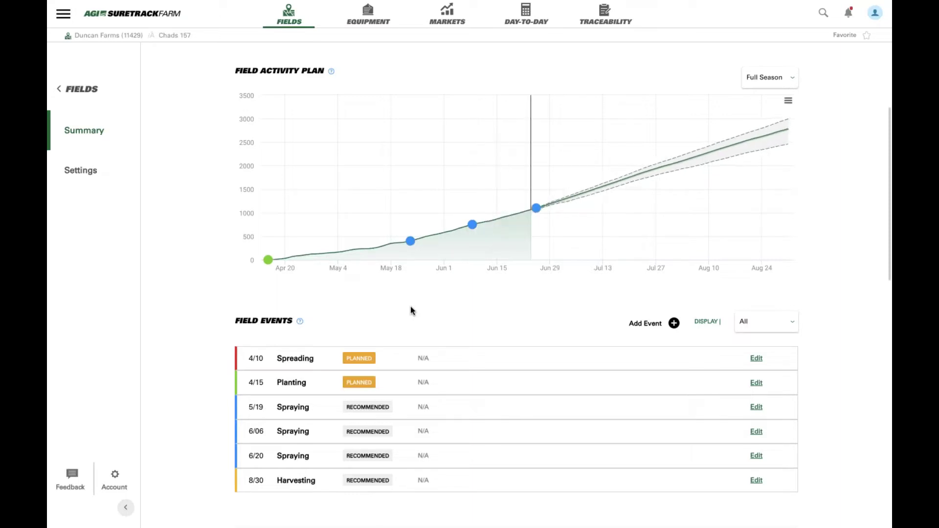
scroll(183, 320, down, 3)
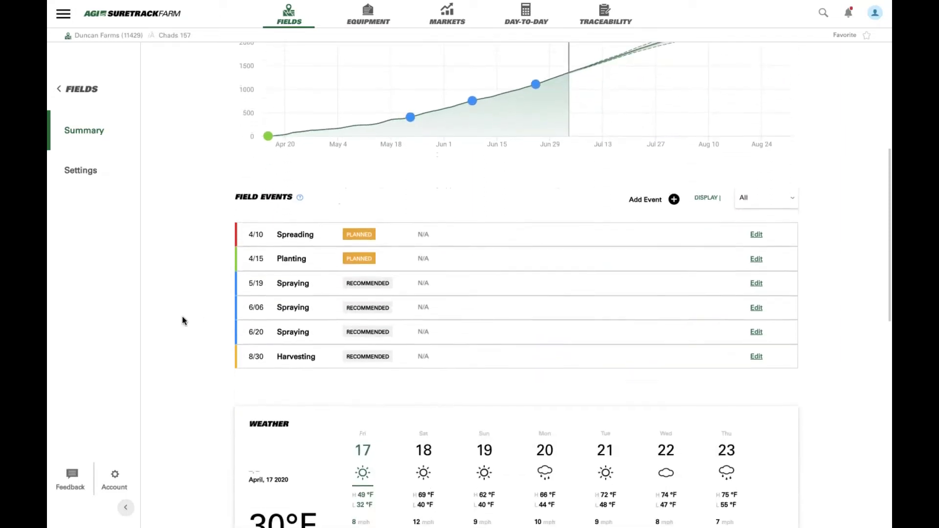
scroll(182, 319, down, 4)
scroll(182, 319, down, 2)
scroll(182, 320, down, 2)
scroll(182, 321, down, 2)
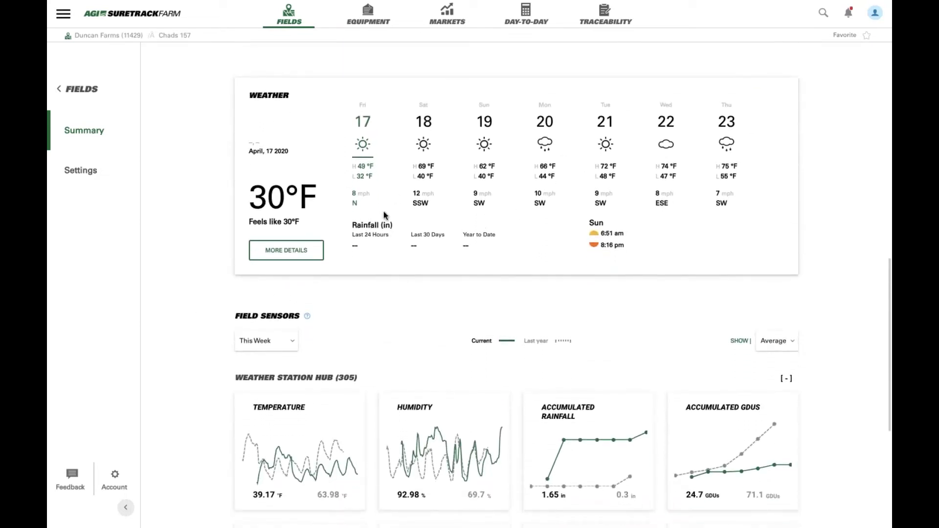
scroll(286, 250, down, 1)
scroll(286, 250, down, 1)
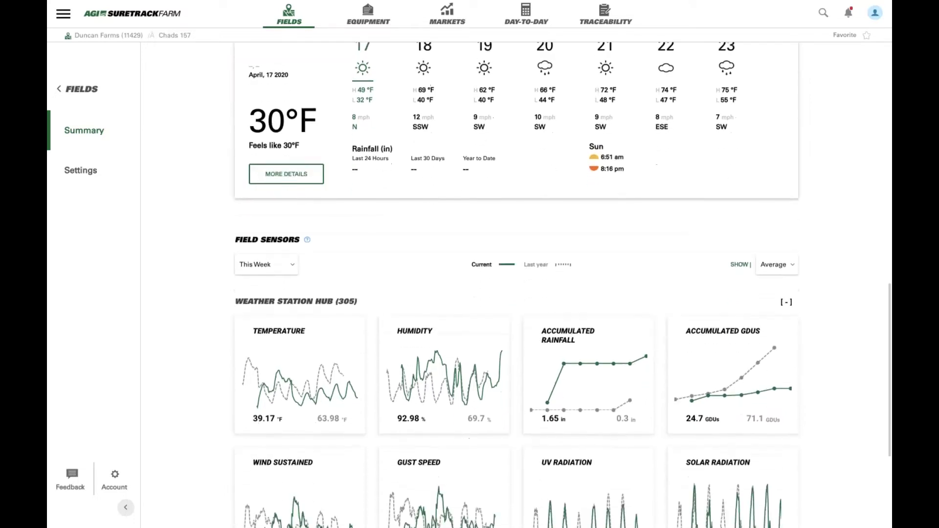
scroll(188, 349, down, 3)
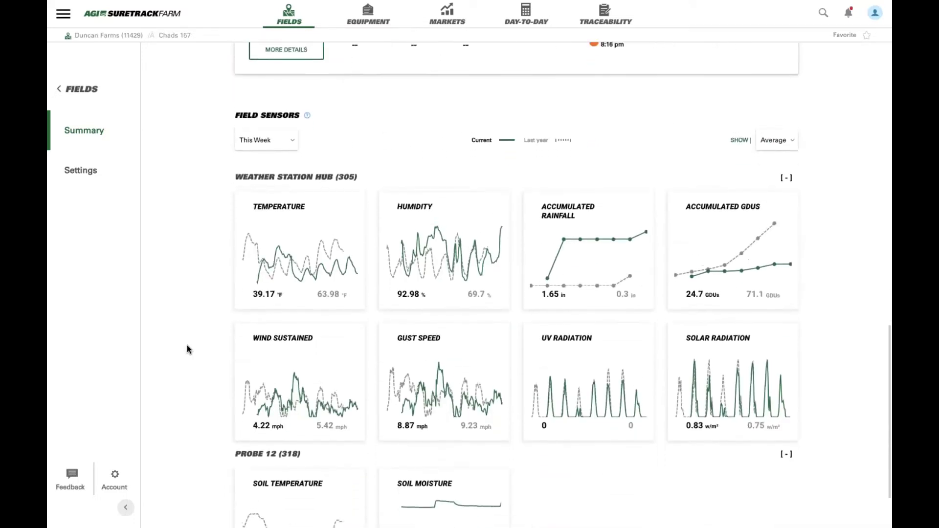
scroll(188, 349, down, 2)
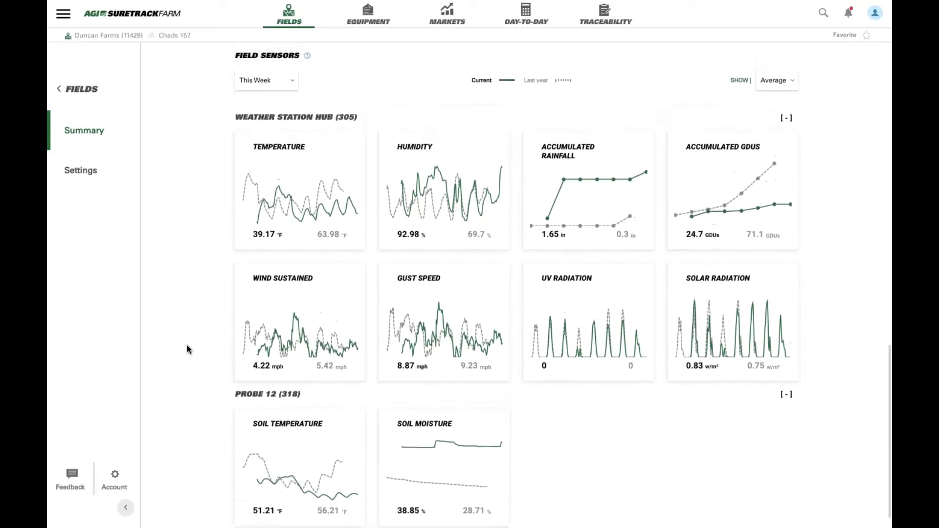
scroll(187, 345, up, 2)
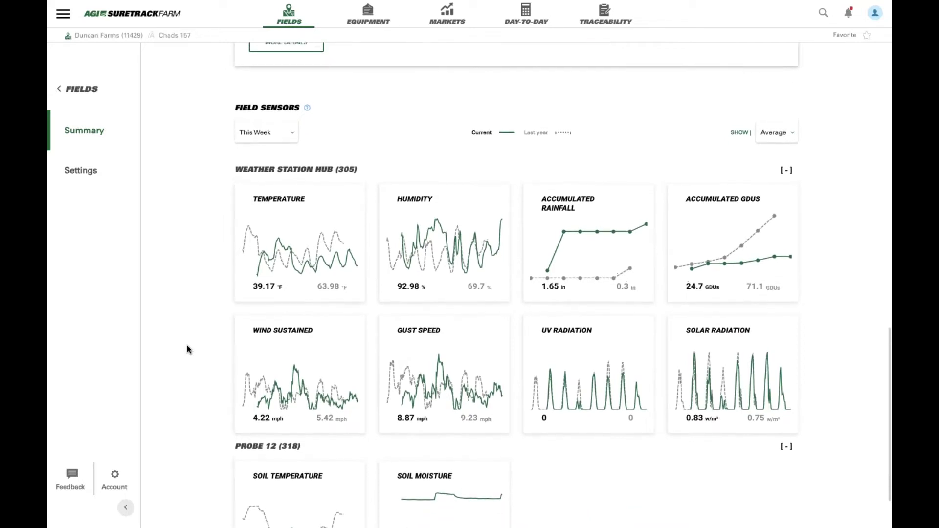
scroll(187, 349, down, 2)
scroll(187, 349, down, 1)
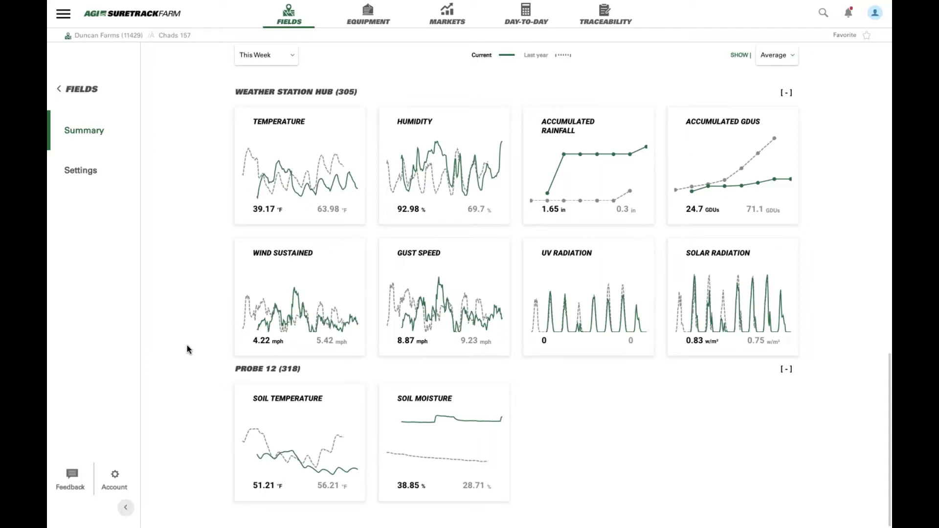
scroll(188, 349, up, 2)
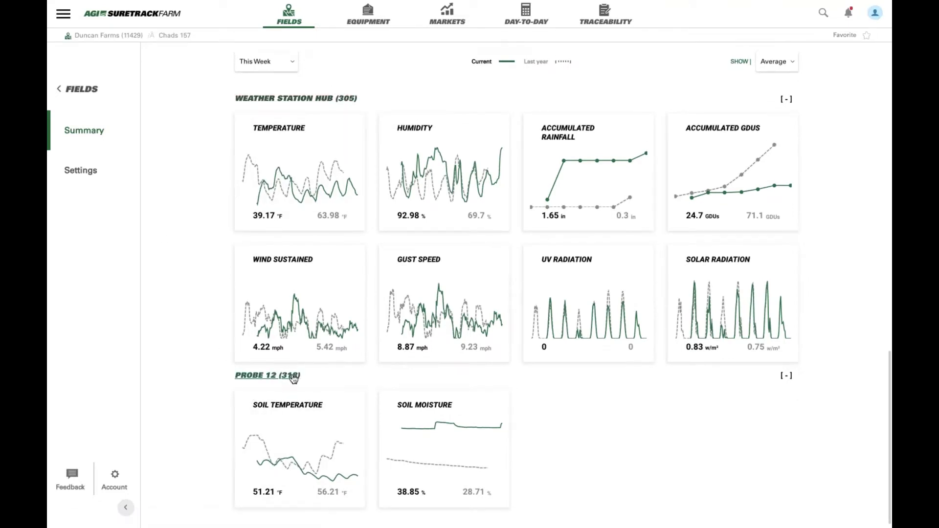
scroll(207, 374, up, 2)
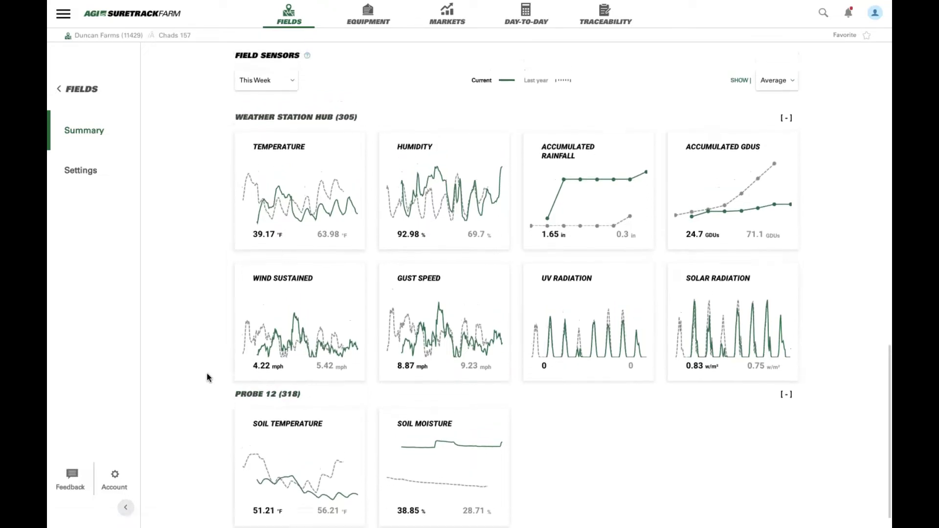
scroll(207, 374, up, 2)
scroll(207, 373, up, 3)
scroll(207, 373, up, 5)
scroll(207, 374, up, 8)
scroll(207, 377, up, 2)
scroll(206, 384, up, 1)
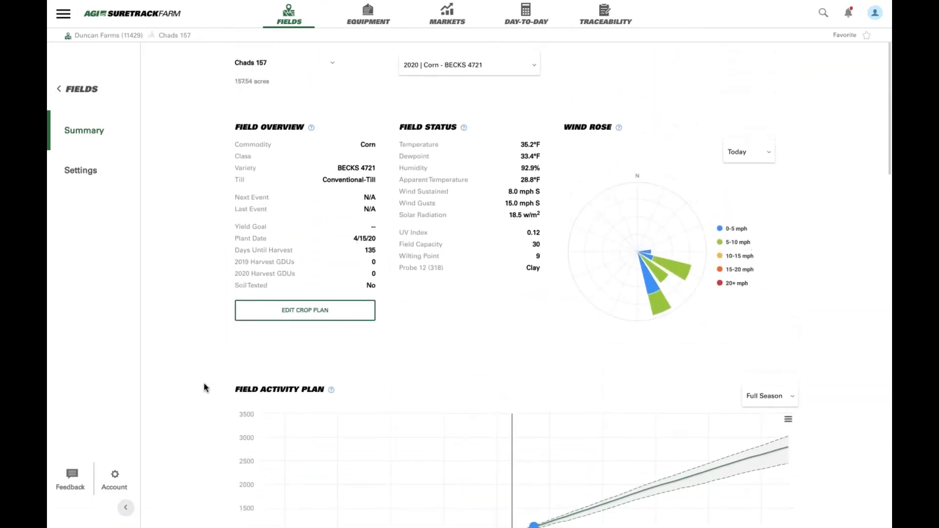
Step: Return to the fields map, then go to Seed Selection for Giltner corn trials
click(78, 90)
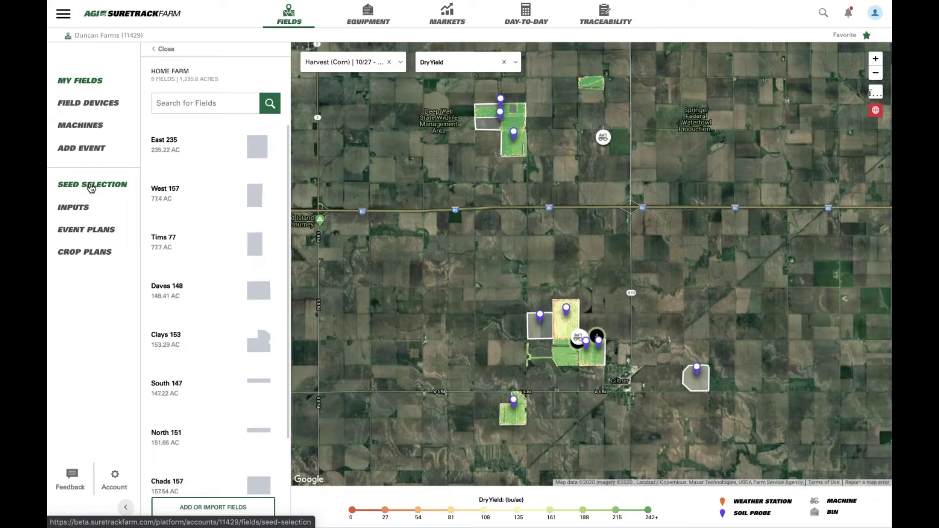
click(90, 186)
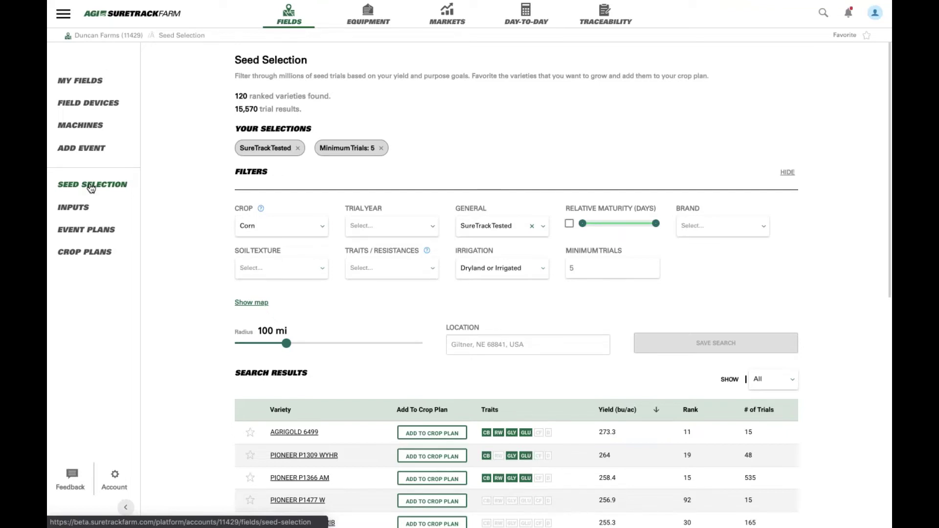
Step: Review the Crop (Corn), Irrigation, General and Soil Texture filter options
click(248, 228)
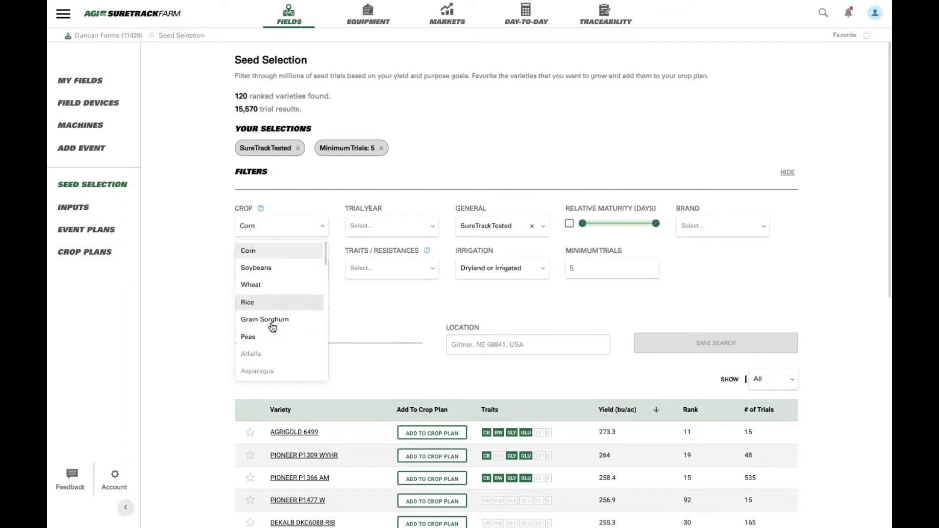
click(192, 250)
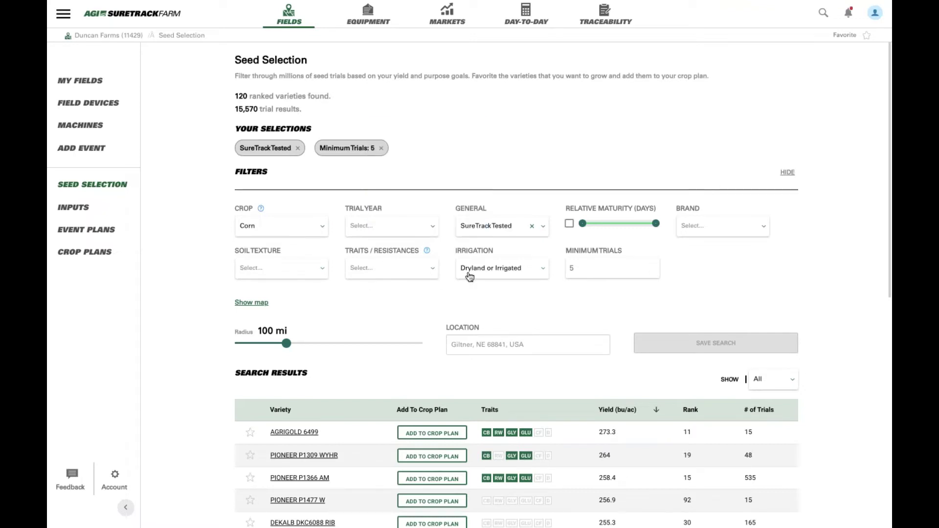
click(422, 272)
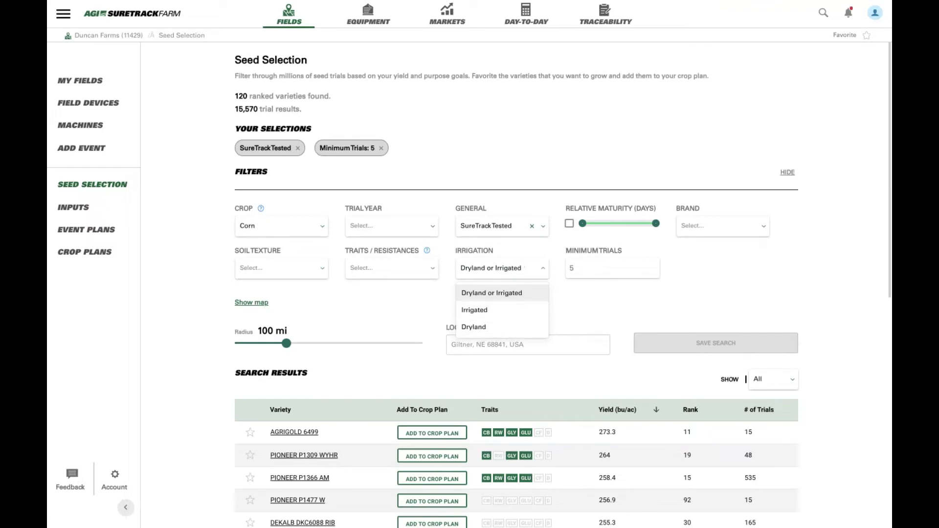
click(501, 227)
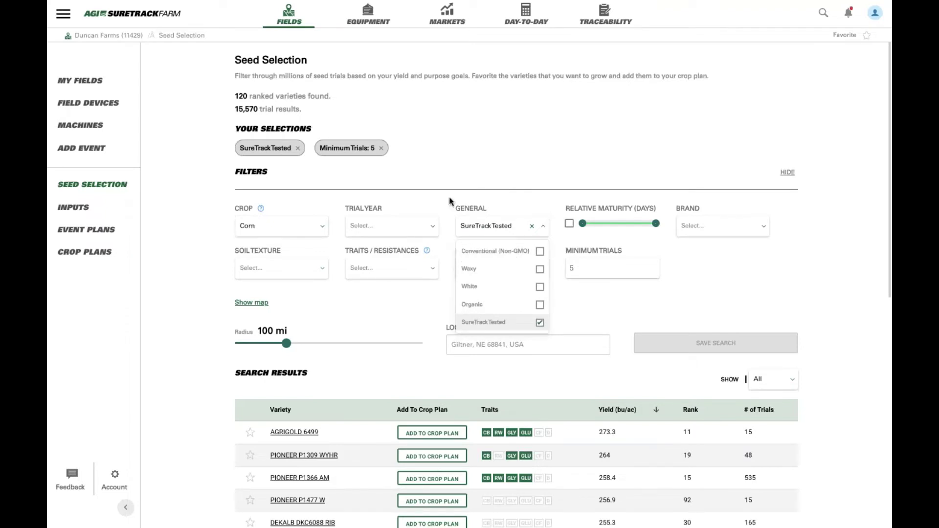
click(331, 294)
click(303, 270)
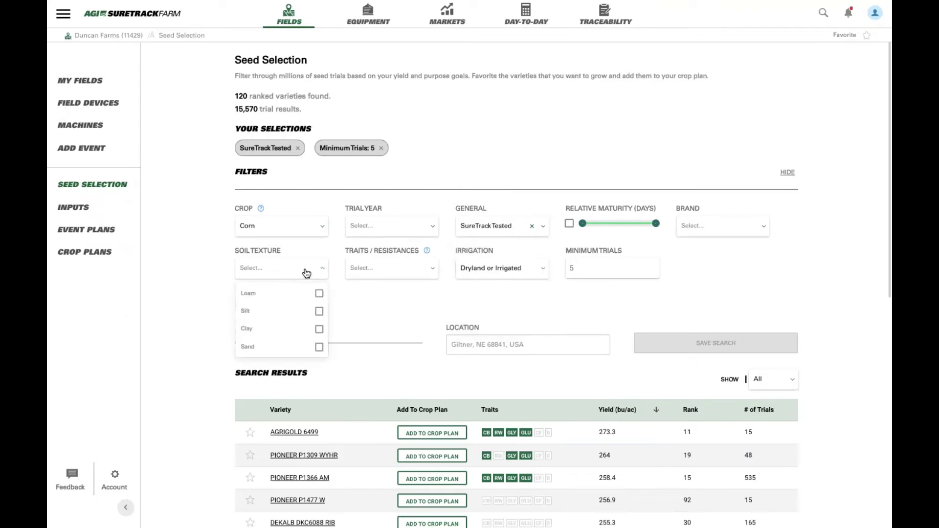
click(180, 300)
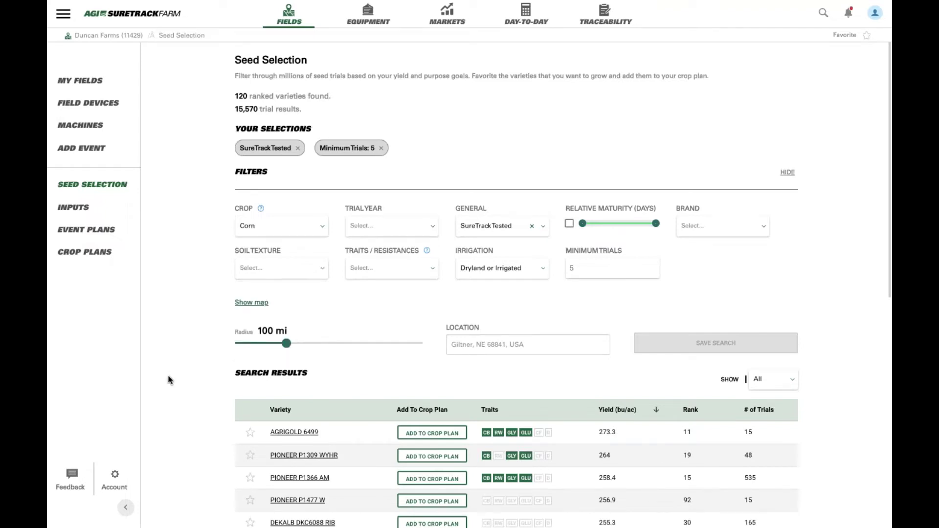
scroll(172, 372, down, 1)
Step: Show the map of 15,570 trials within 100 miles of Giltner
click(248, 274)
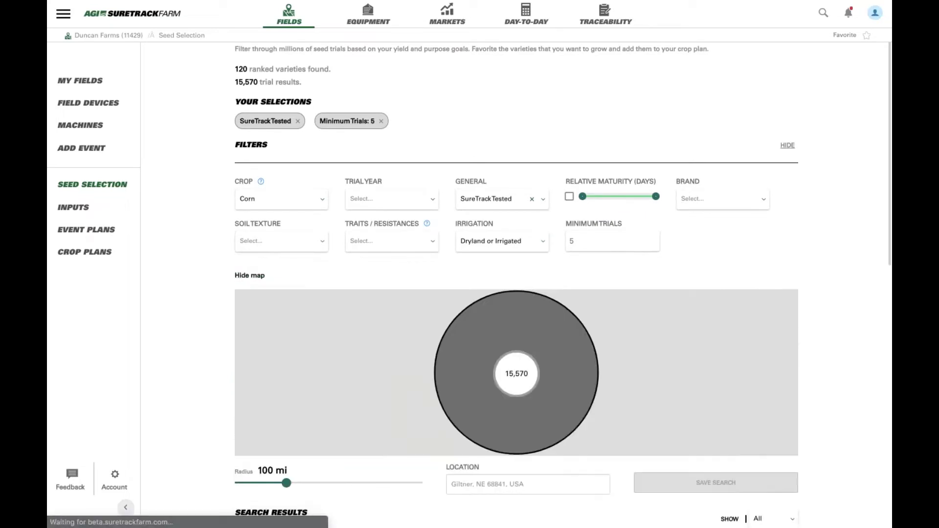
scroll(205, 356, down, 4)
scroll(206, 359, up, 2)
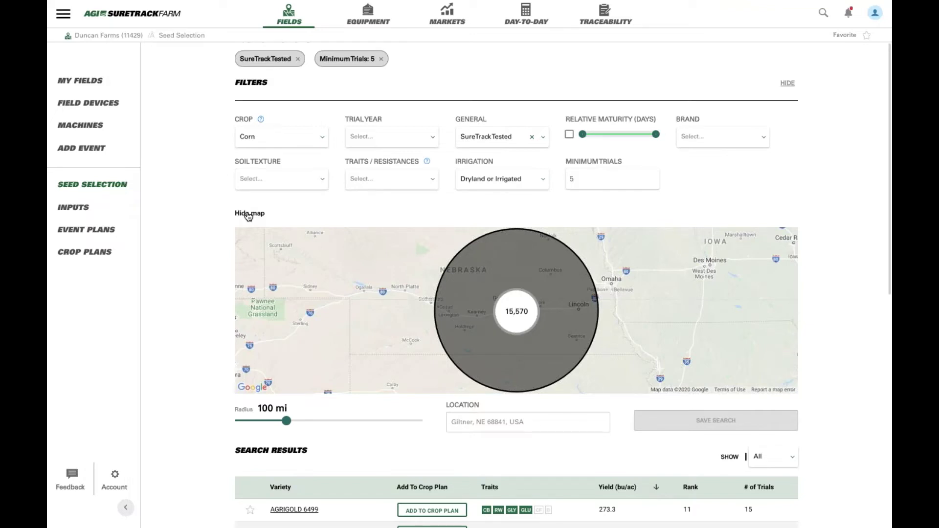
Step: Hide the map and view Search Results, led by AgriGold 6499 at 273.3 bu/ac
click(249, 214)
scroll(194, 340, down, 1)
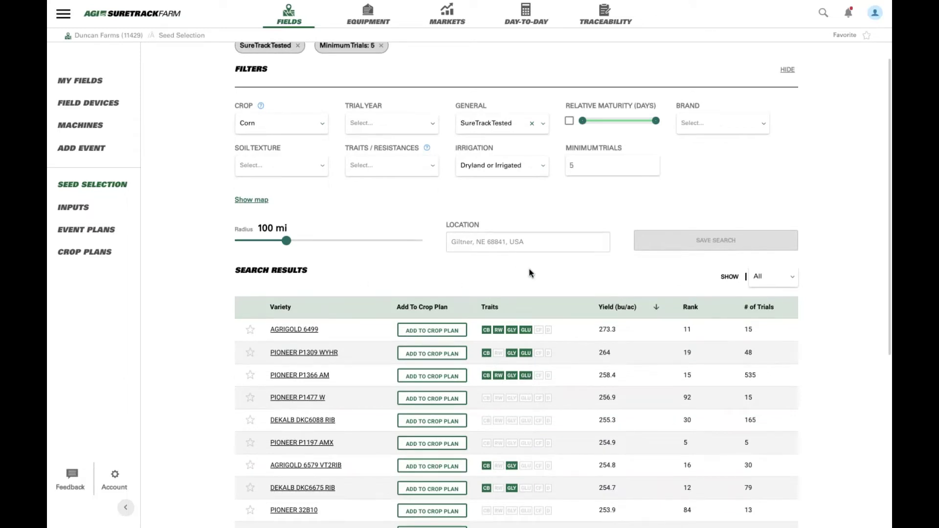
scroll(512, 250, down, 1)
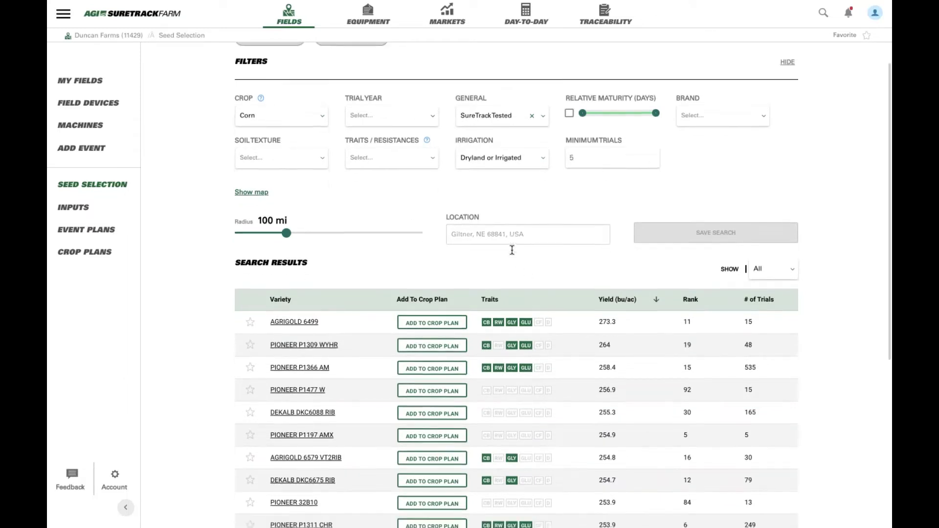
scroll(511, 249, down, 2)
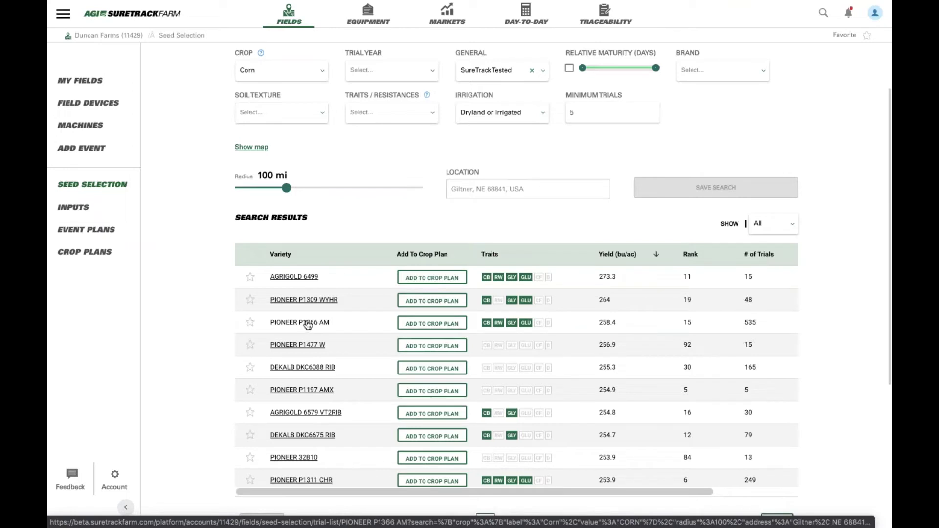
Step: Open AgriGold 6499's trial overview: 273.3 bu/ac, 95th percentile, nine trials listed
click(293, 277)
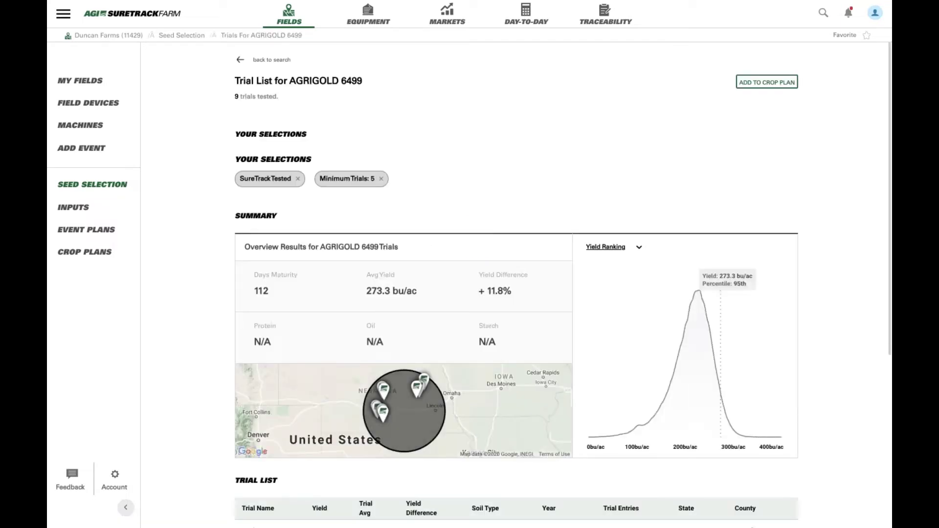
scroll(232, 350, down, 1)
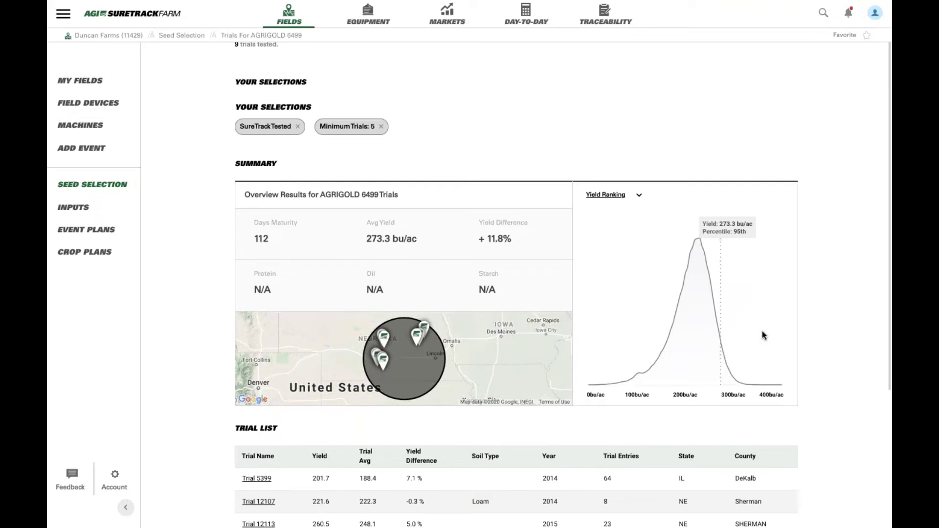
scroll(762, 336, down, 3)
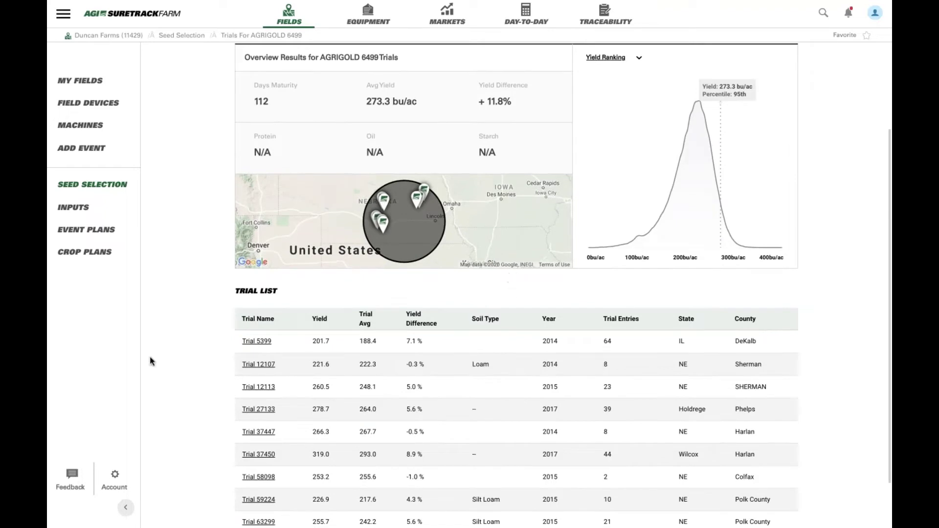
scroll(152, 373, down, 2)
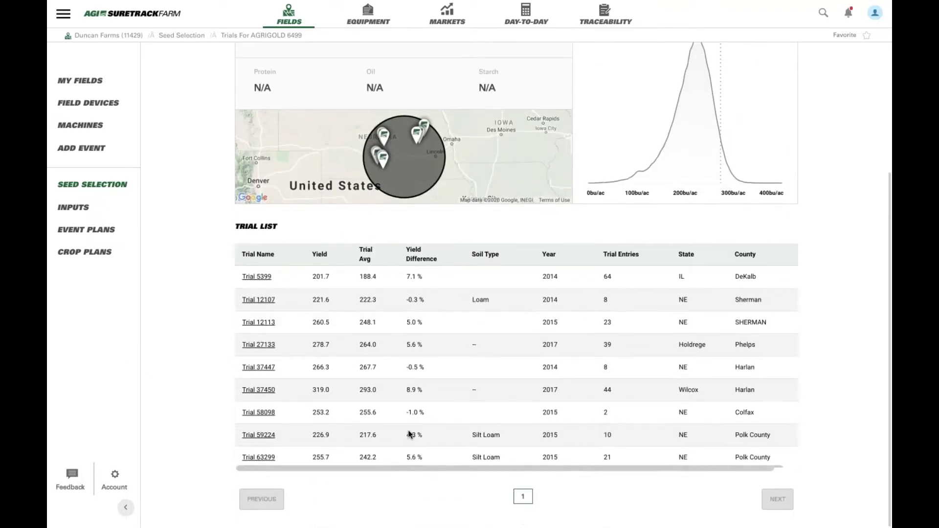
Step: Open Trial 5399: 2014 DeKalb, Illinois, AgriGold 6499 at 201.7 bu/ac, 35th percentile
click(257, 276)
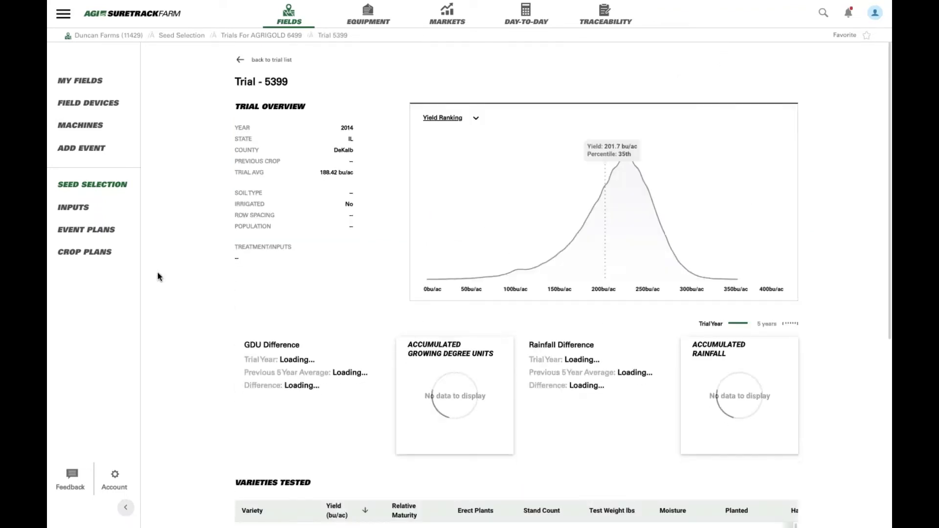
scroll(167, 337, down, 1)
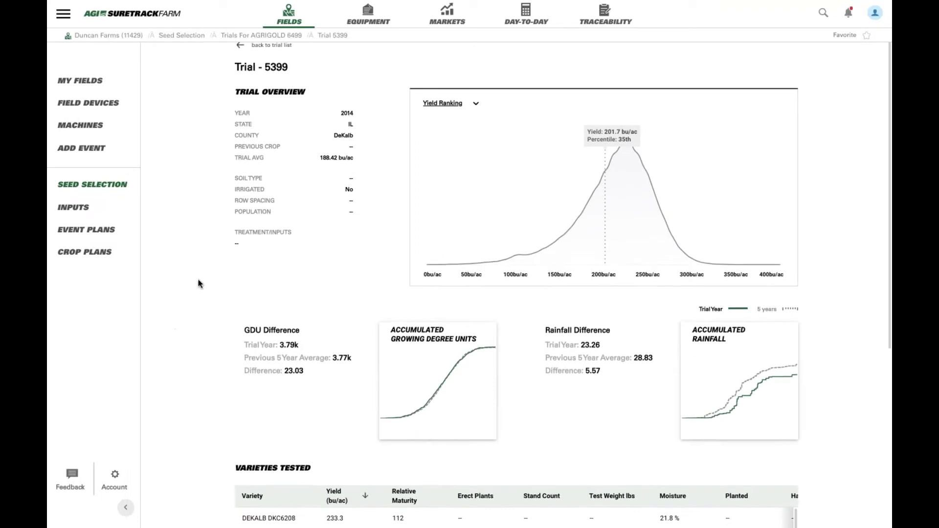
scroll(222, 365, down, 1)
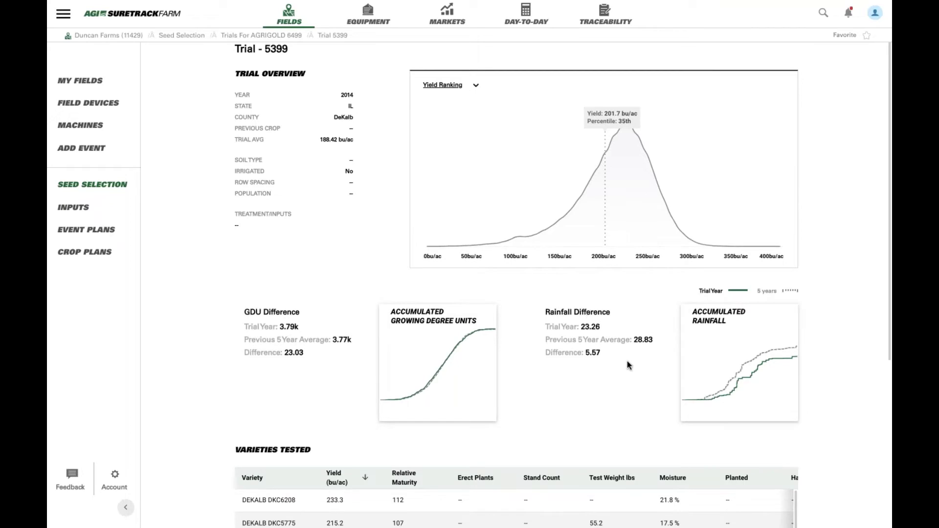
scroll(627, 365, down, 2)
scroll(627, 365, down, 3)
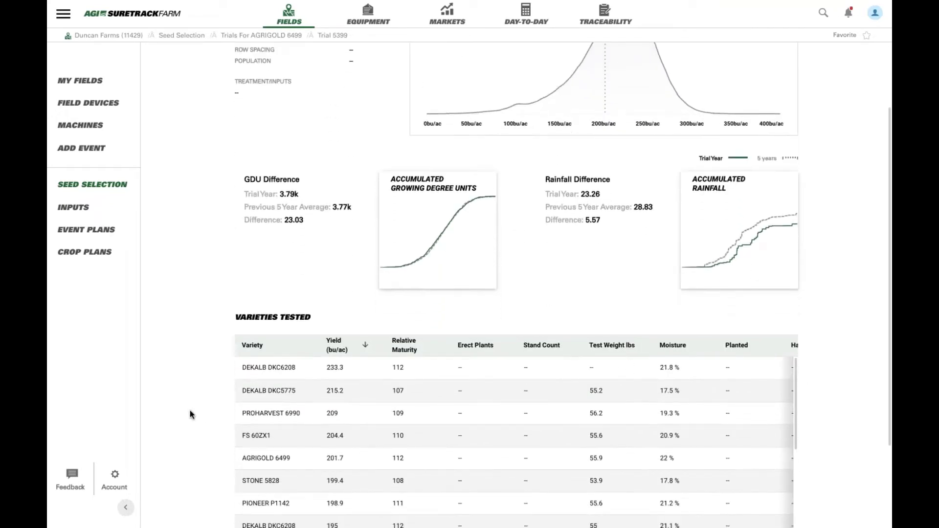
scroll(191, 413, down, 2)
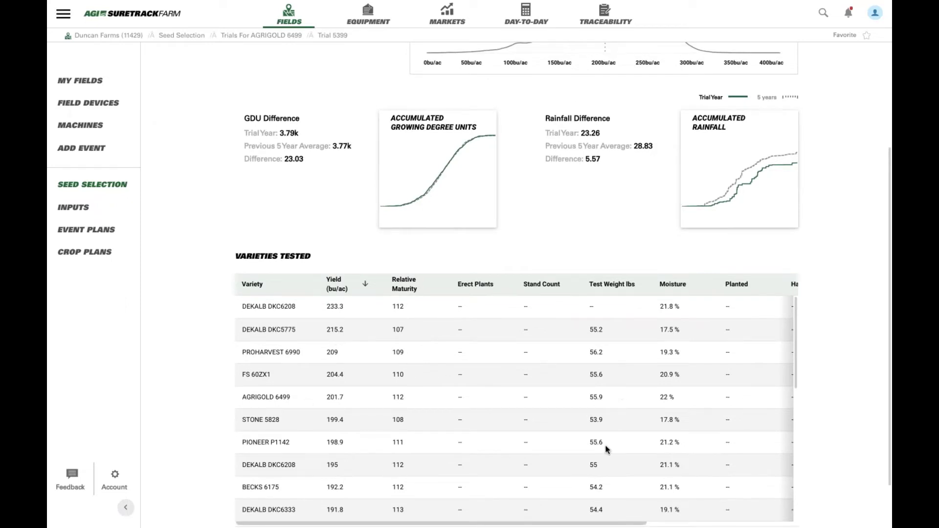
Step: Scroll across and back through Trial 5399's table of varieties tested
scroll(695, 414, right, 1)
scroll(695, 415, right, 3)
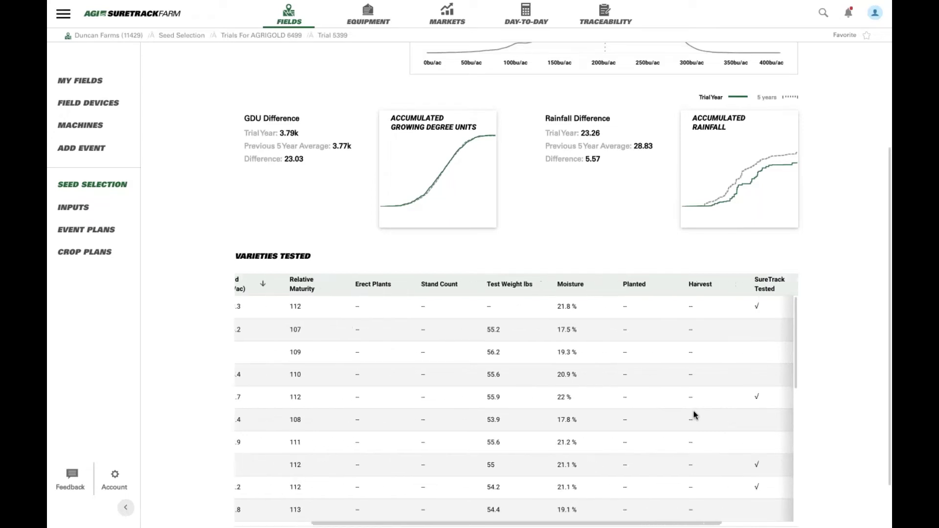
scroll(695, 414, right, 3)
scroll(695, 415, left, 2)
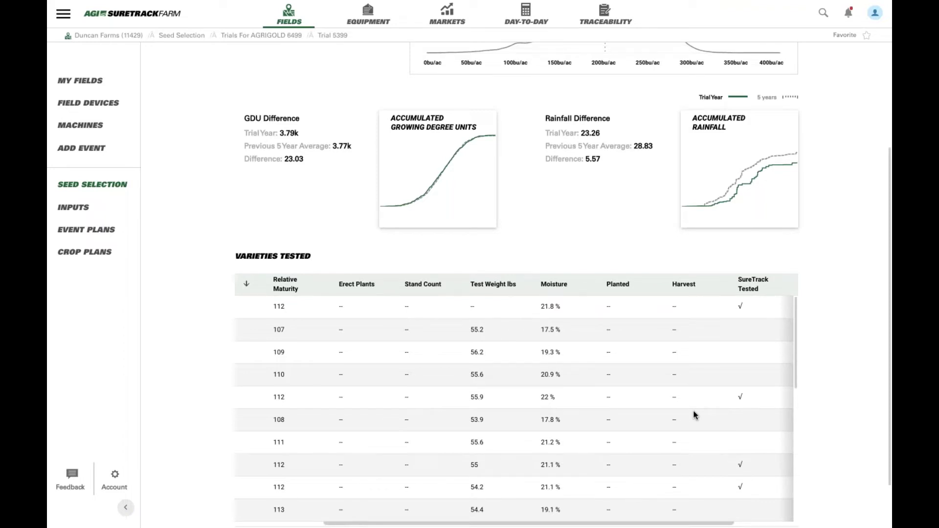
scroll(695, 415, left, 3)
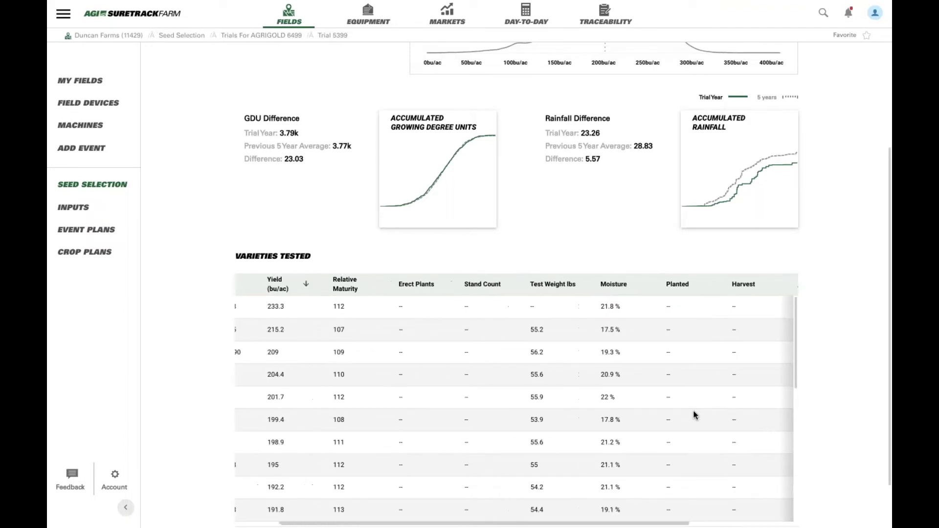
scroll(695, 414, left, 2)
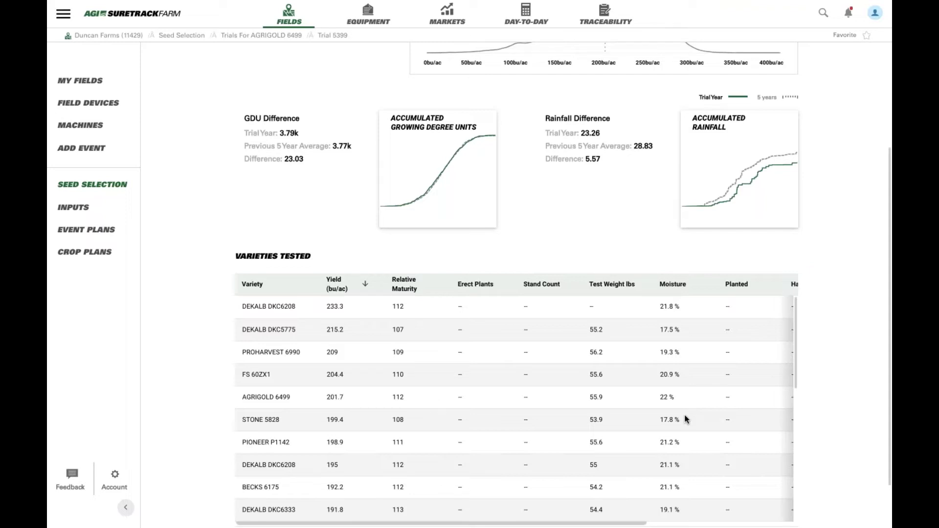
scroll(214, 267, up, 3)
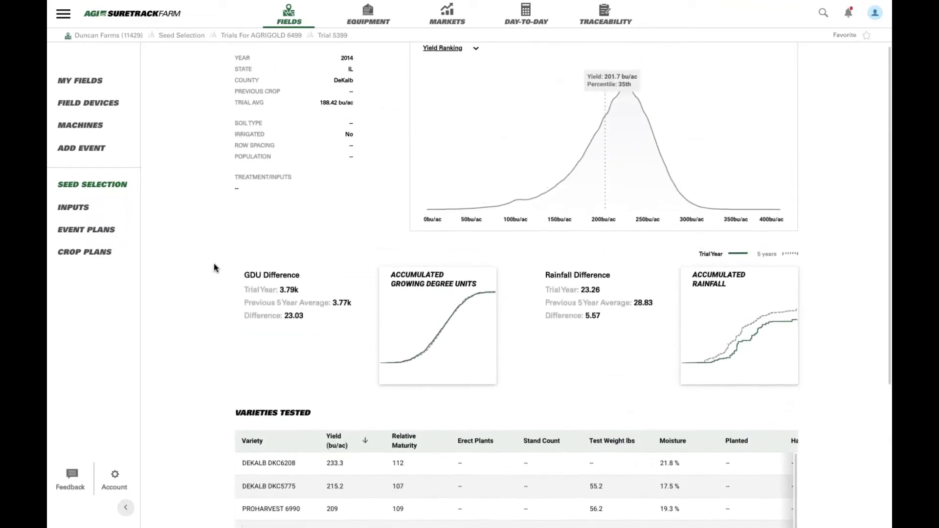
scroll(213, 267, down, 5)
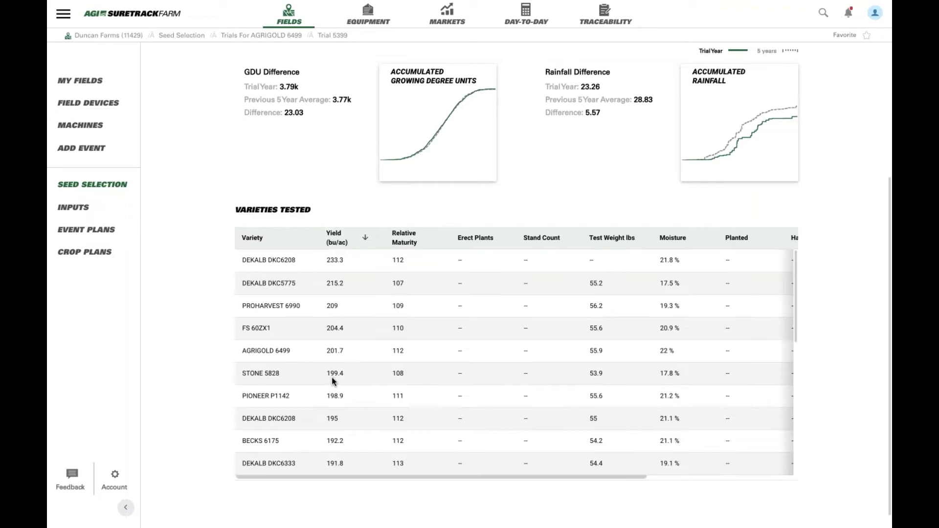
scroll(331, 377, up, 5)
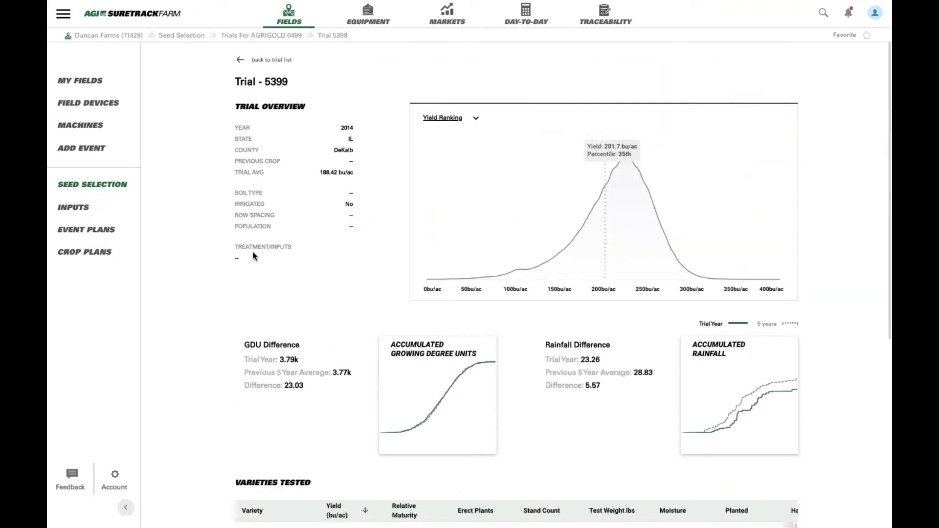
Step: Leave Trial 5399 and return to the seed selection search results
click(272, 59)
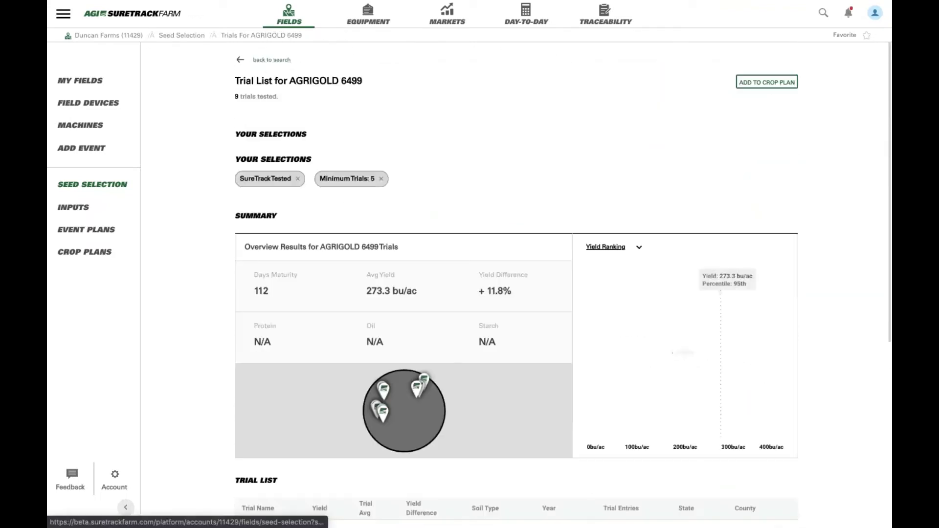
click(272, 60)
scroll(249, 243, down, 5)
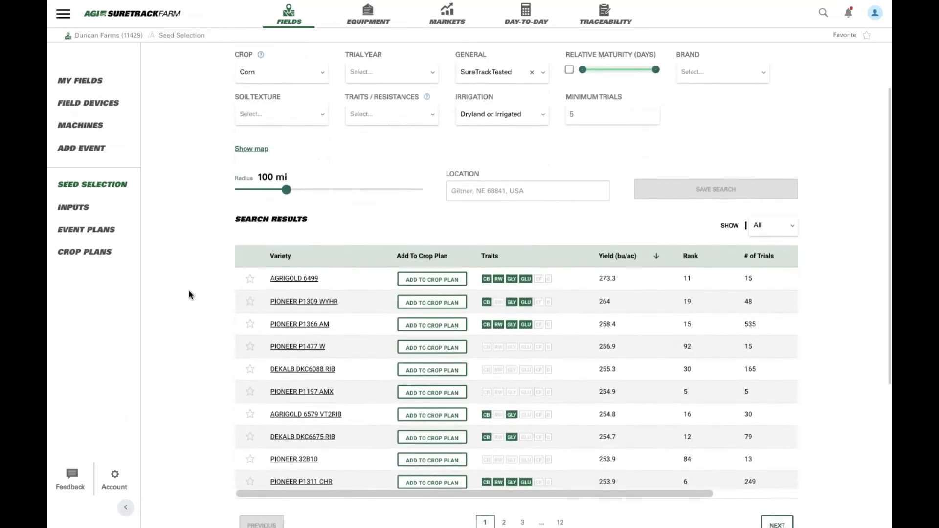
Step: Star AgriGold 6499, Pioneer P1309 WYHR and Pioneer P1477 W as favorites
click(250, 220)
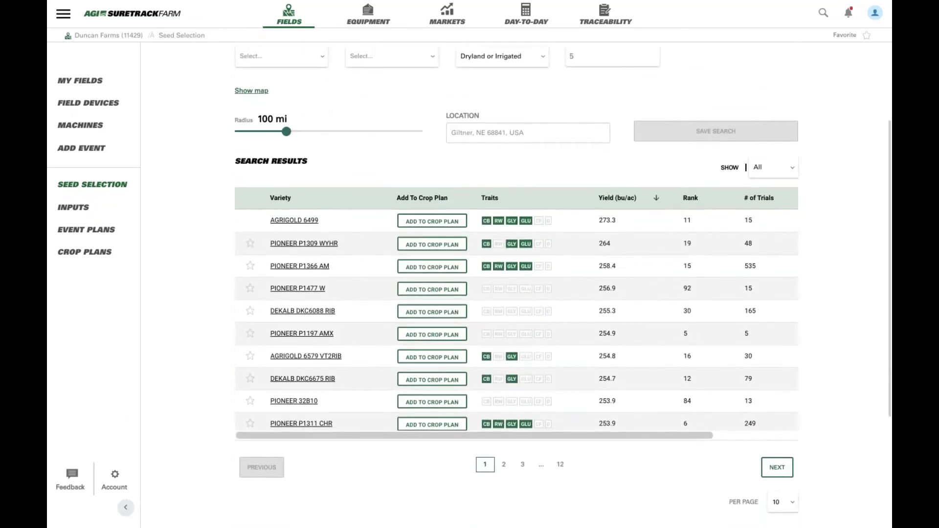
click(250, 243)
click(250, 288)
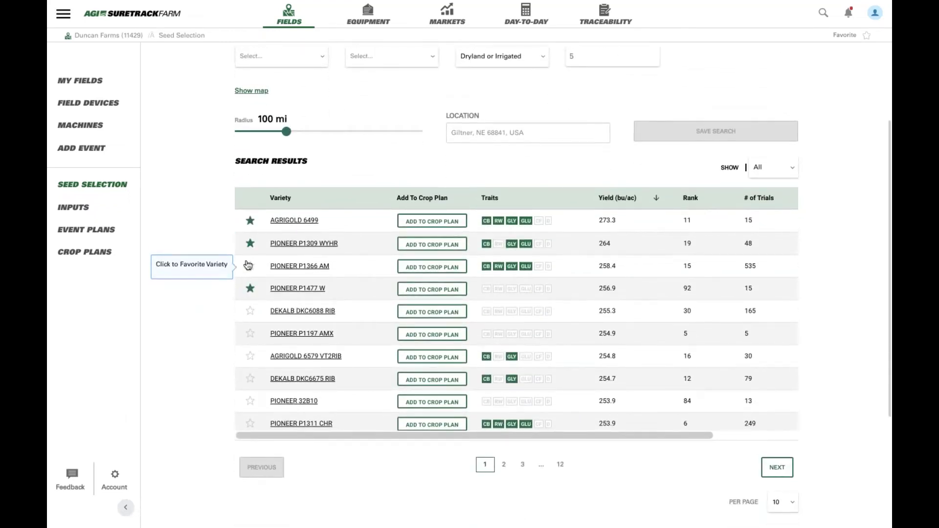
click(250, 220)
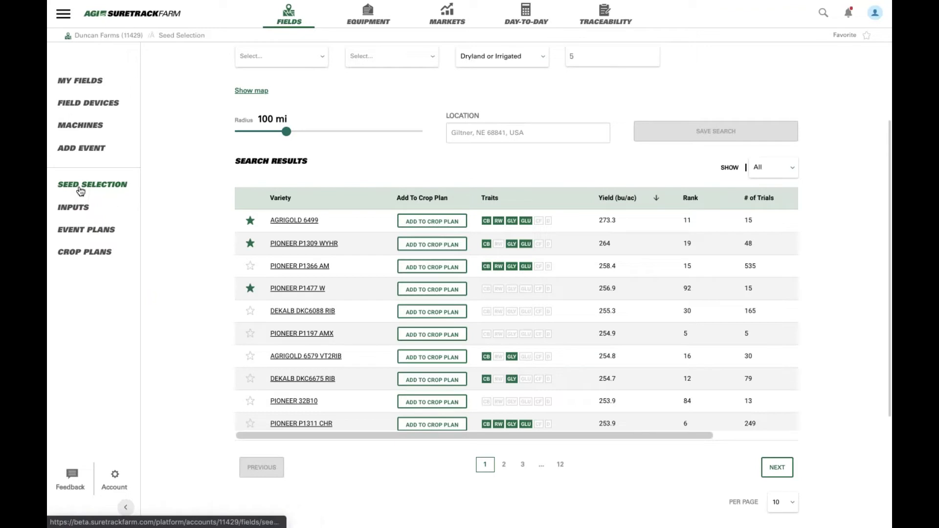
Step: Go to the Inputs page listing the farm's six field inputs
click(65, 213)
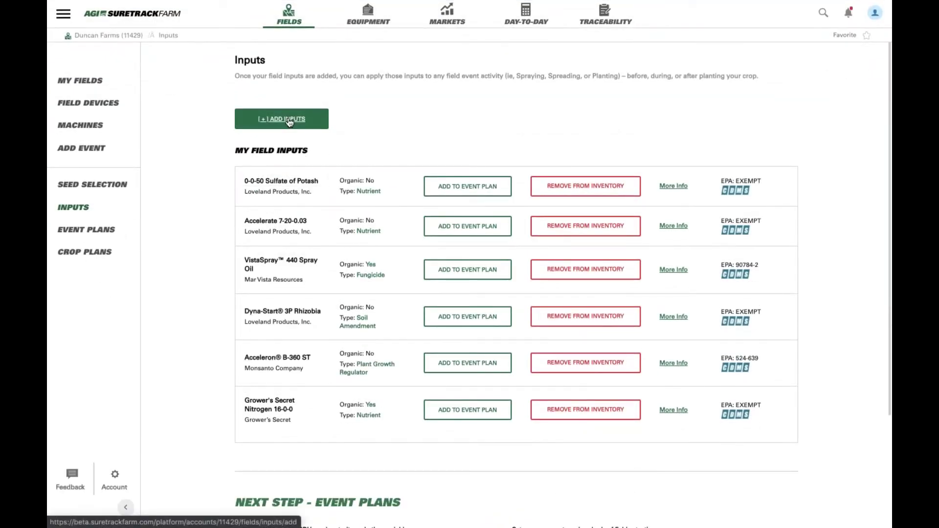
Step: Search 'accel' and add Loveland's Accelerate 7-24-2, bringing field inputs to seven
click(289, 122)
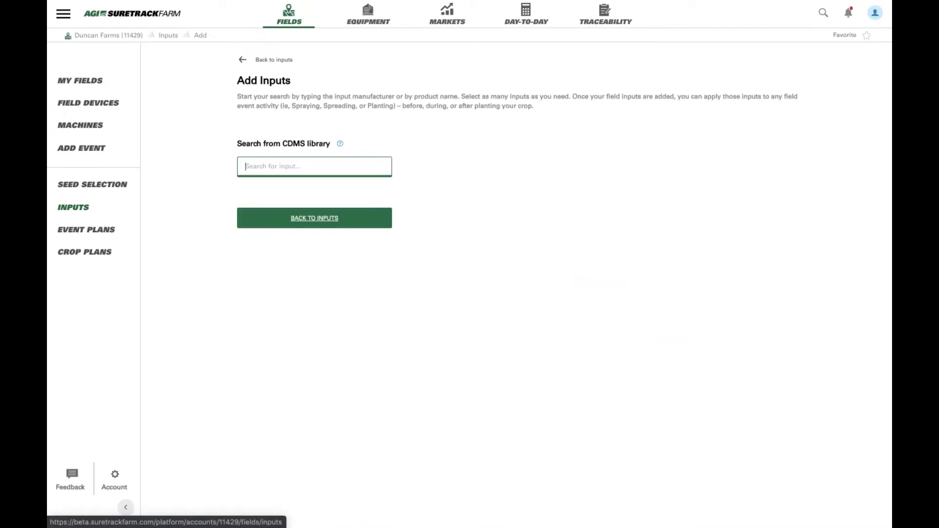
click(321, 160)
text(accel)
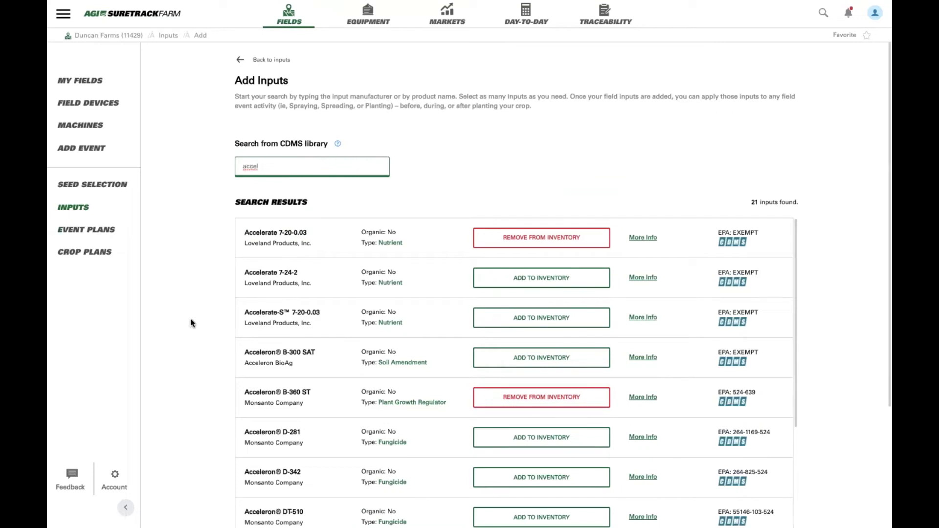
scroll(191, 318, down, 2)
scroll(190, 321, down, 1)
scroll(190, 320, down, 1)
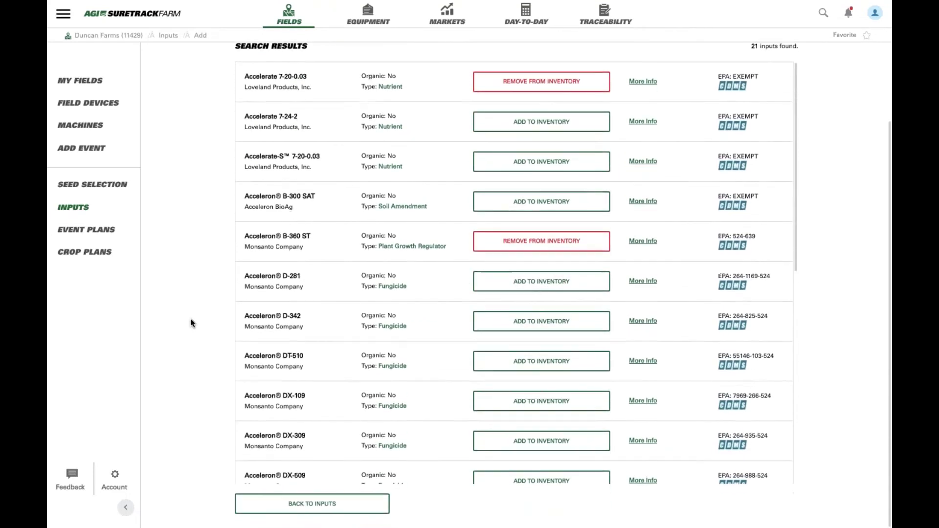
scroll(264, 246, up, 1)
scroll(264, 246, up, 2)
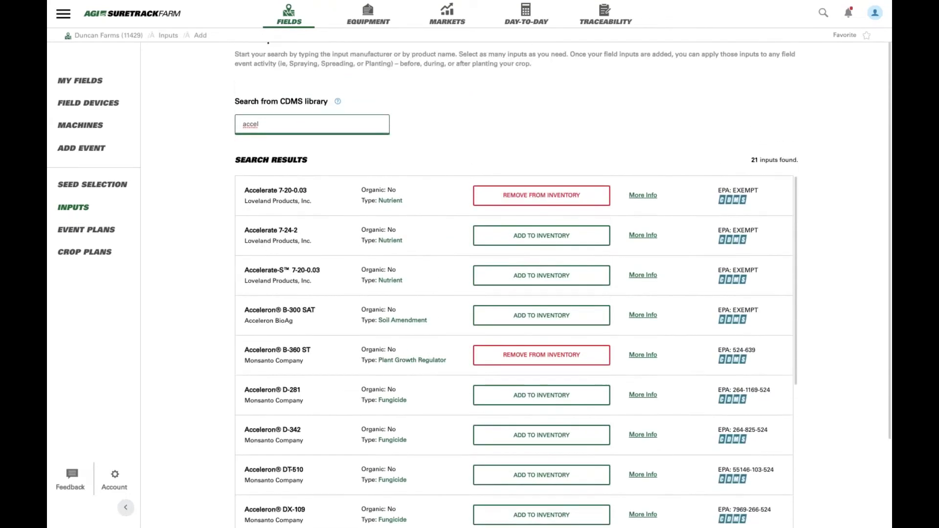
click(567, 242)
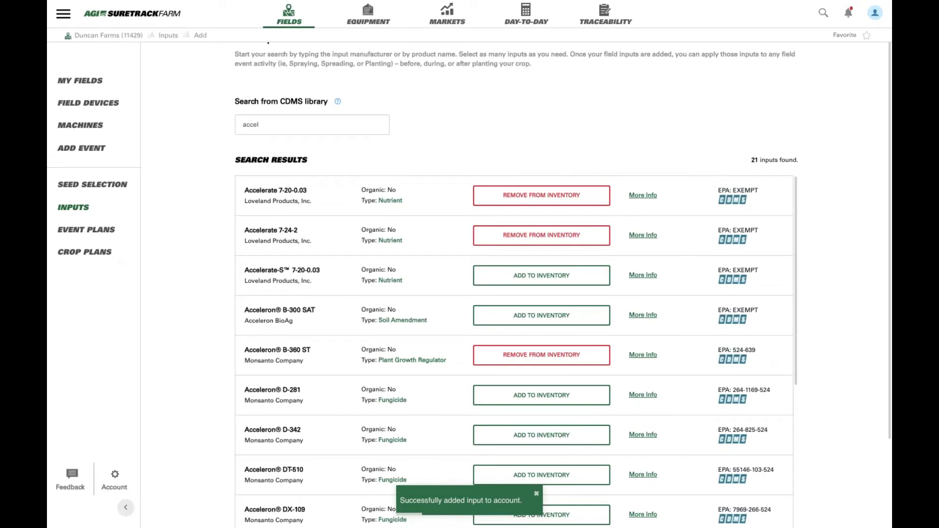
click(91, 211)
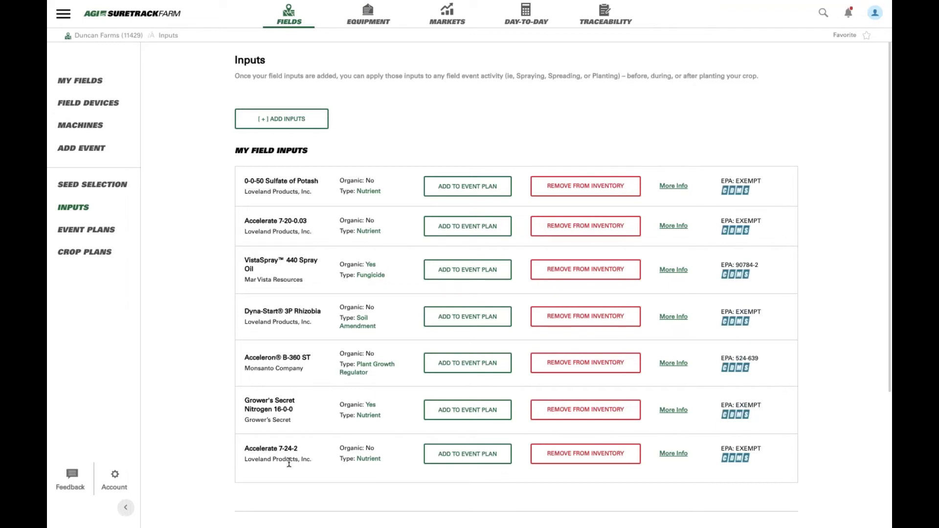
scroll(289, 463, down, 1)
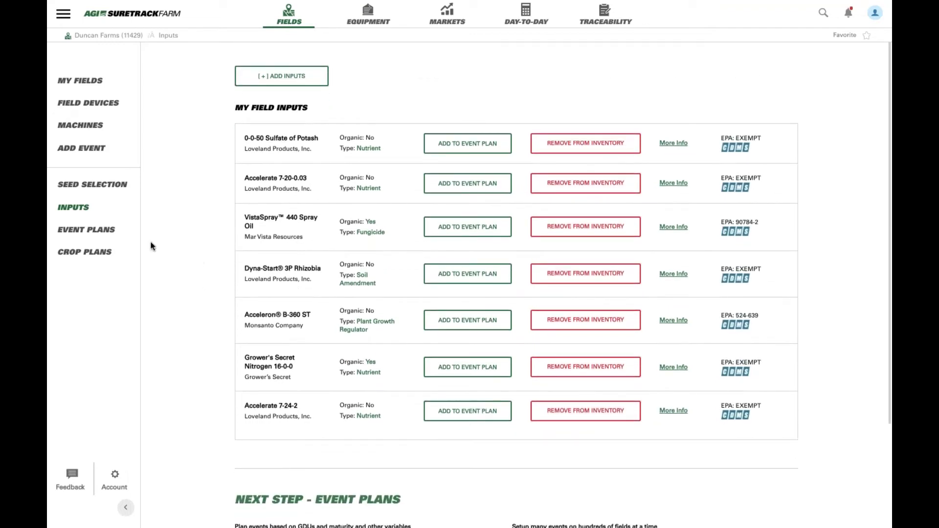
Step: Go to Event Plans, review the three existing plans, and start a new one
click(101, 236)
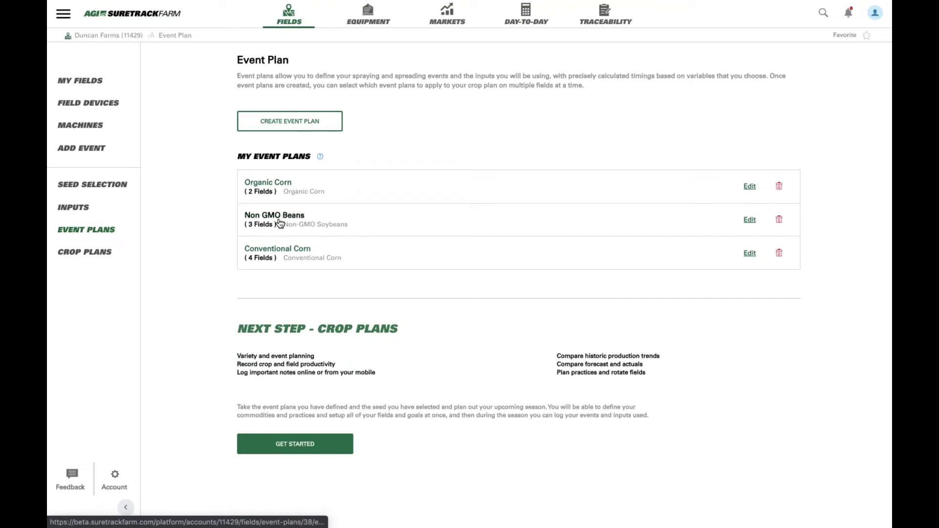
click(291, 122)
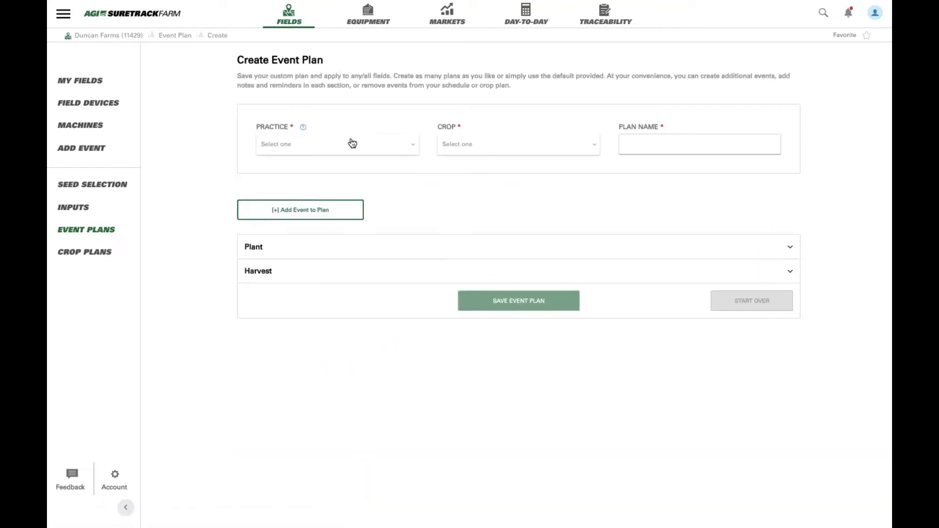
Step: Set the new plan's practice to Conventional and its crop to Corn
click(348, 146)
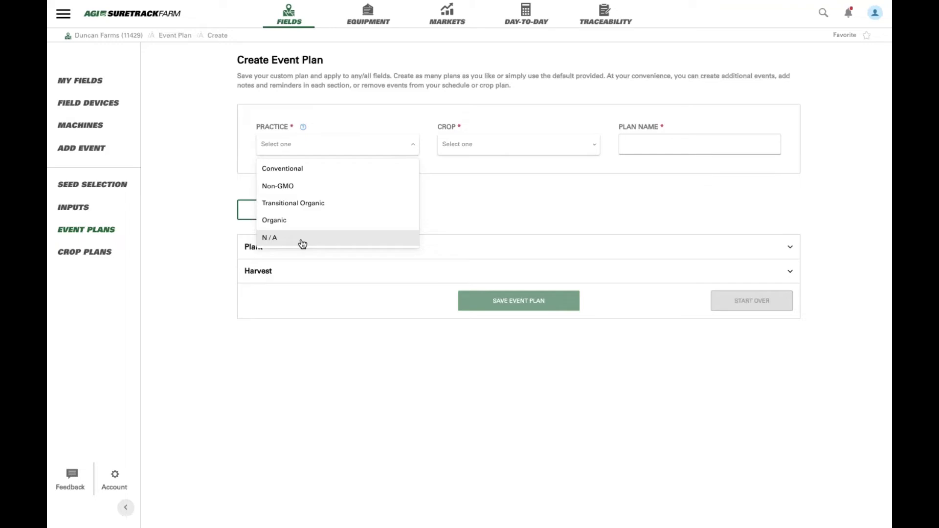
click(302, 171)
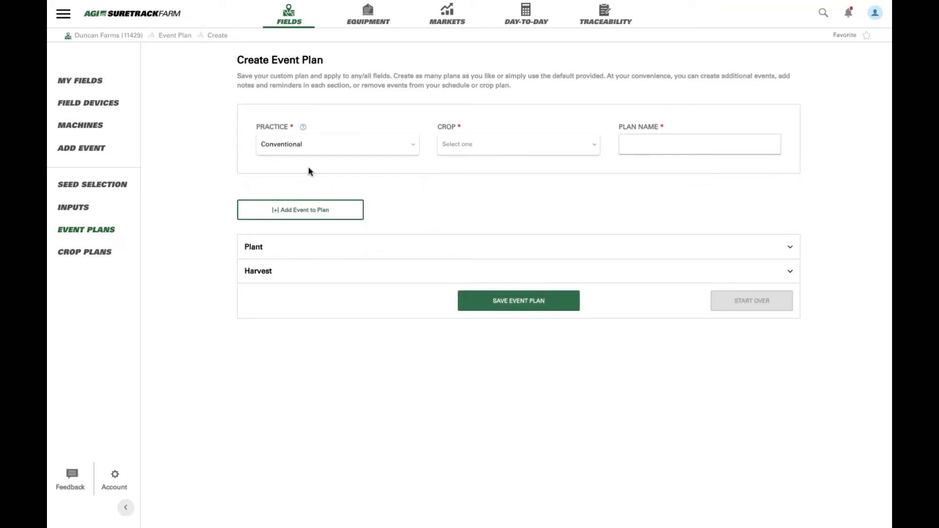
click(500, 149)
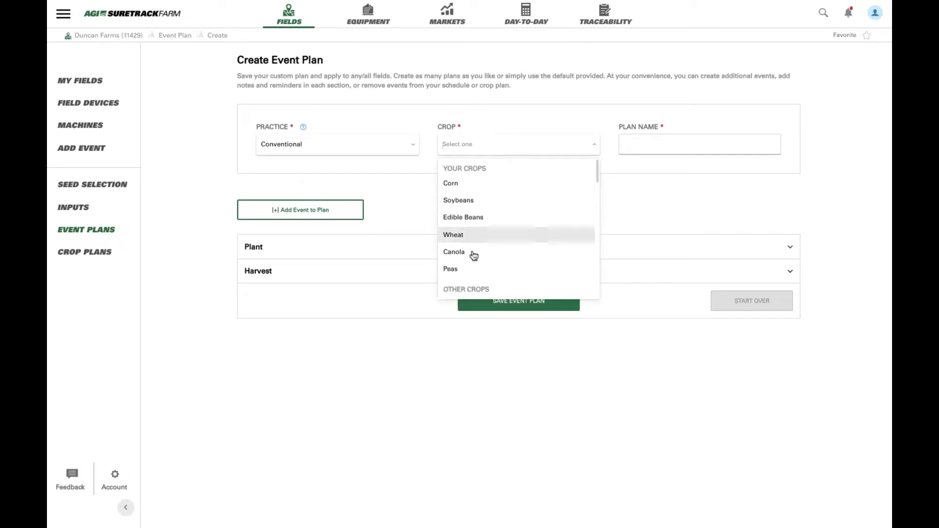
scroll(474, 259, down, 1)
scroll(474, 244, down, 2)
scroll(480, 209, up, 3)
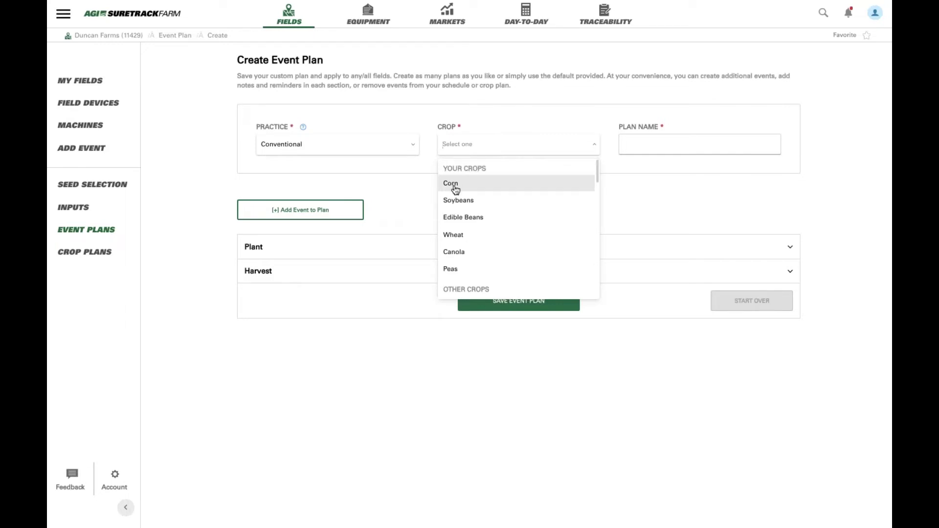
scroll(469, 244, down, 4)
scroll(469, 225, down, 2)
scroll(469, 210, down, 3)
scroll(464, 206, down, 2)
scroll(465, 205, up, 10)
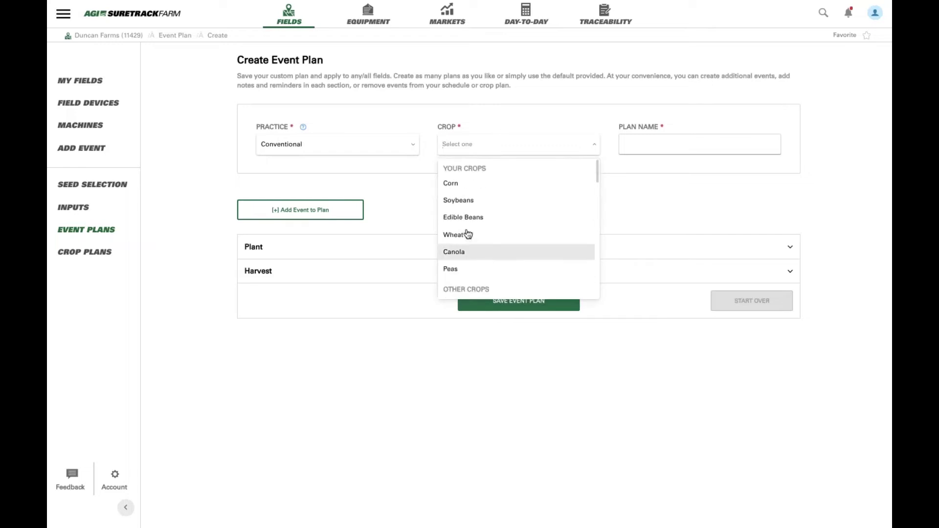
click(471, 185)
Step: Name the plan 'Conventional Corn' and begin adding an event
right_click(643, 132)
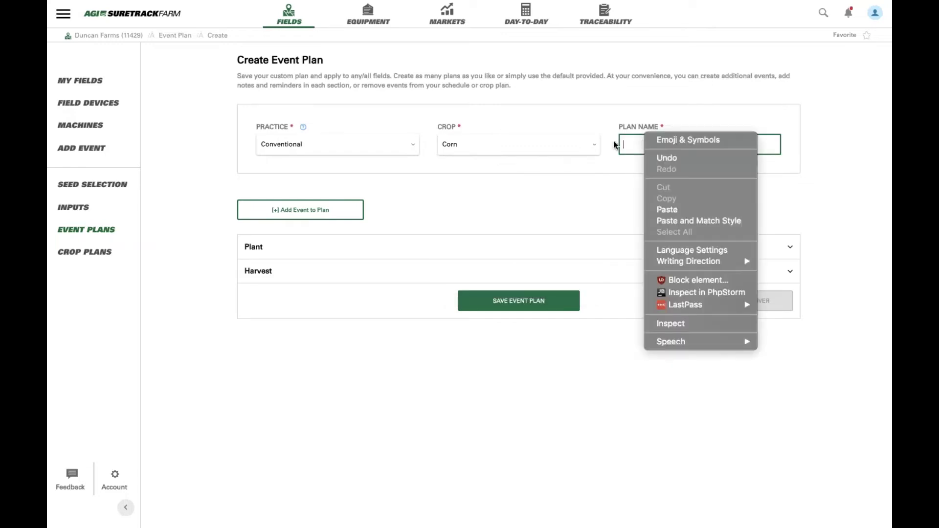
click(636, 138)
text(Conventi)
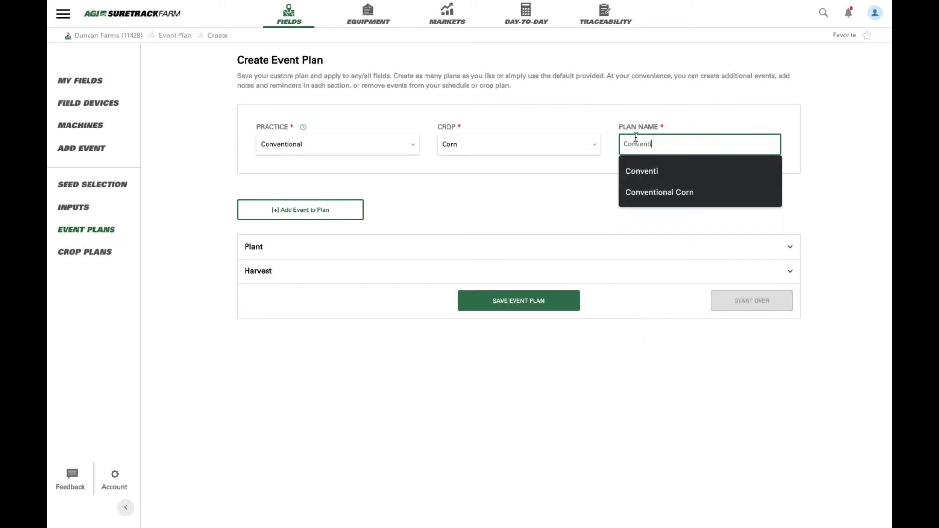
text(onal Corn)
click(447, 198)
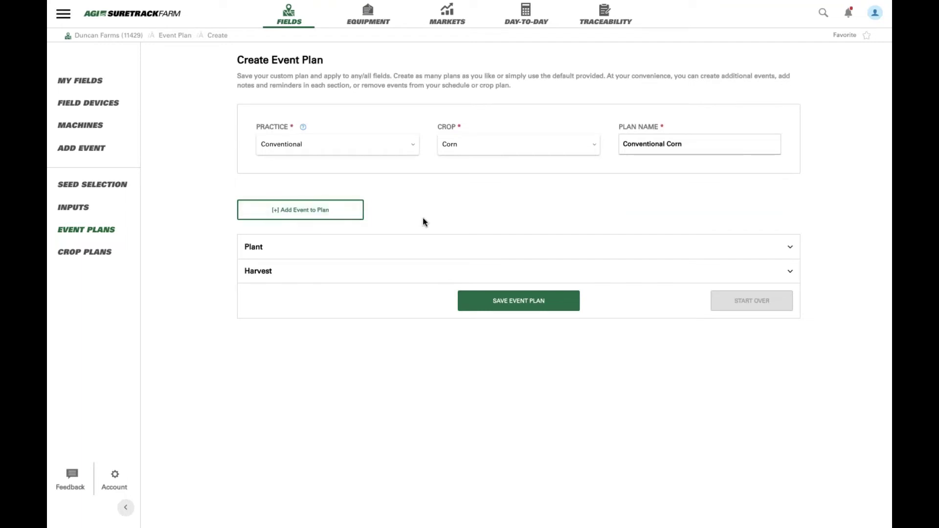
click(333, 208)
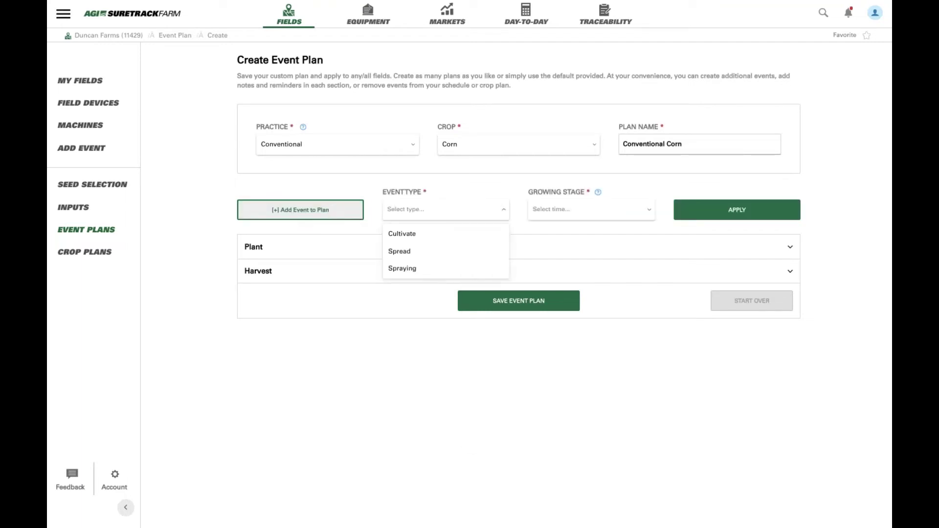
Step: Add a Cultivate - Before Planting event to the plan
click(465, 209)
right_click(478, 214)
key(Escape)
click(424, 235)
click(582, 211)
click(565, 233)
click(728, 205)
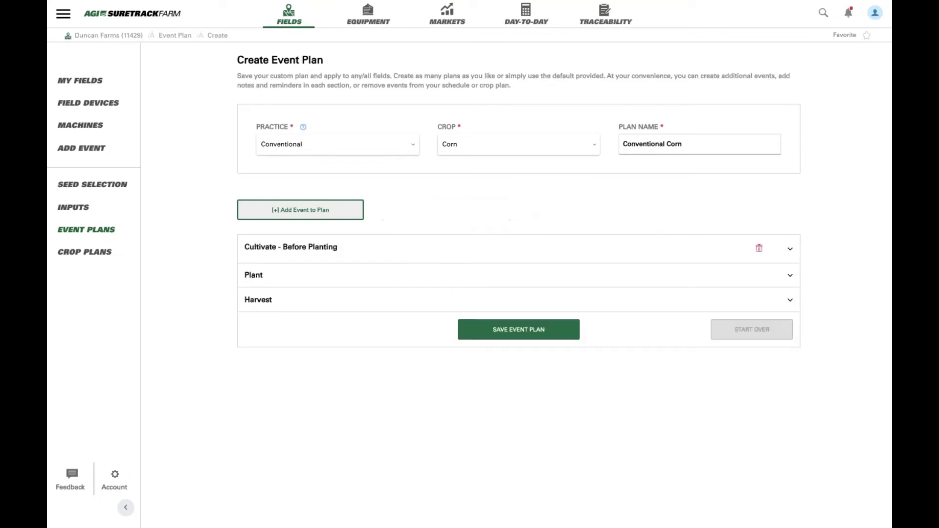
Step: Add a Spraying - After Planting event to the plan
click(324, 210)
click(440, 220)
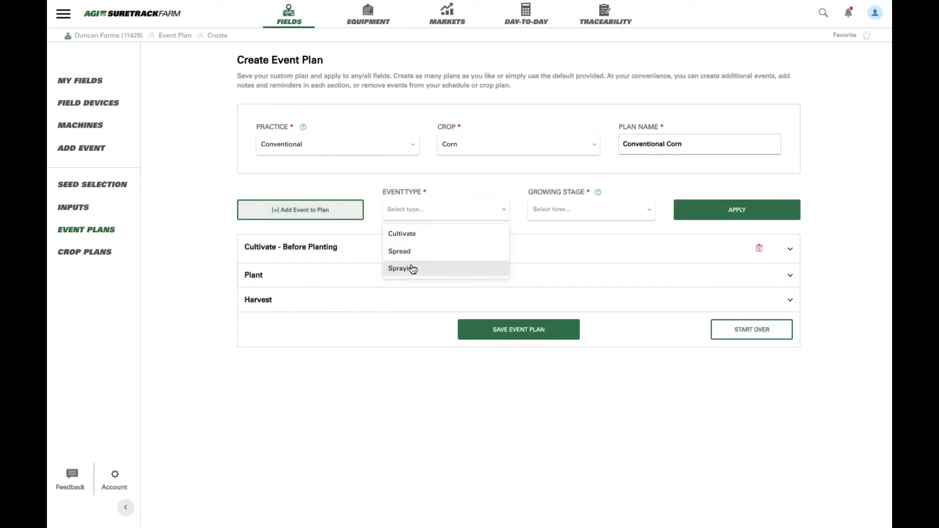
click(412, 268)
click(572, 213)
click(562, 251)
click(696, 211)
Step: Time the spray event by estimated date, April 29
click(312, 302)
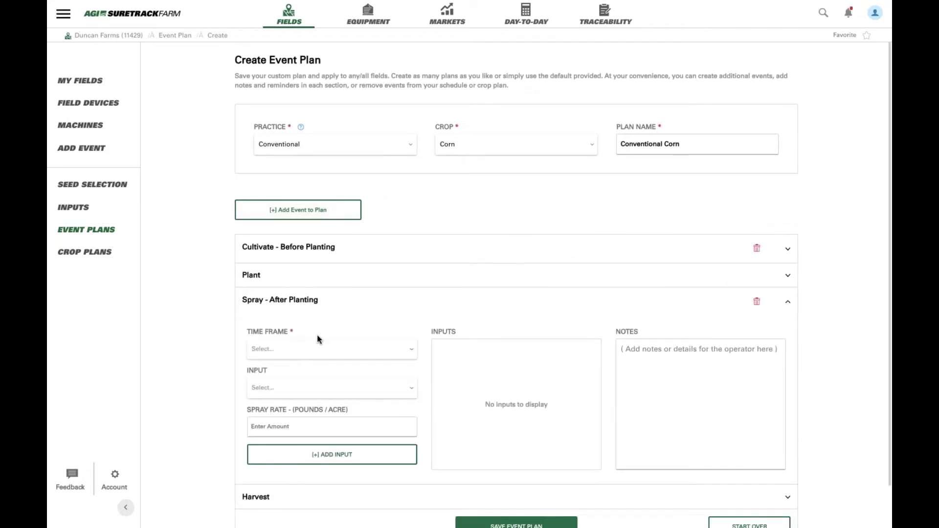
scroll(317, 334, down, 1)
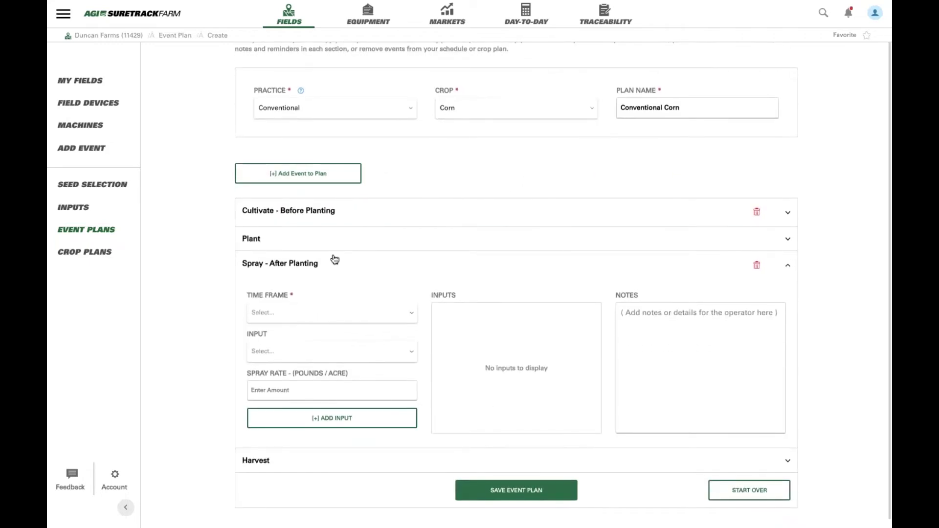
click(302, 312)
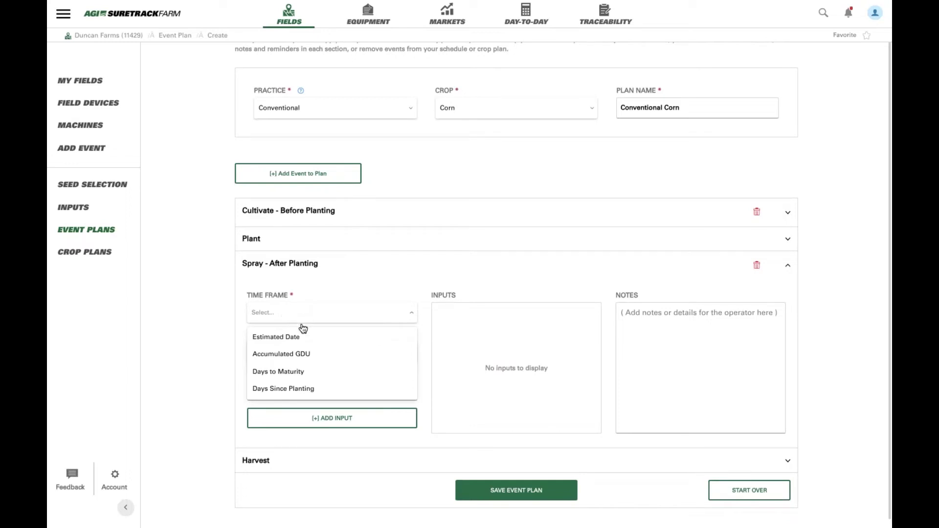
click(289, 337)
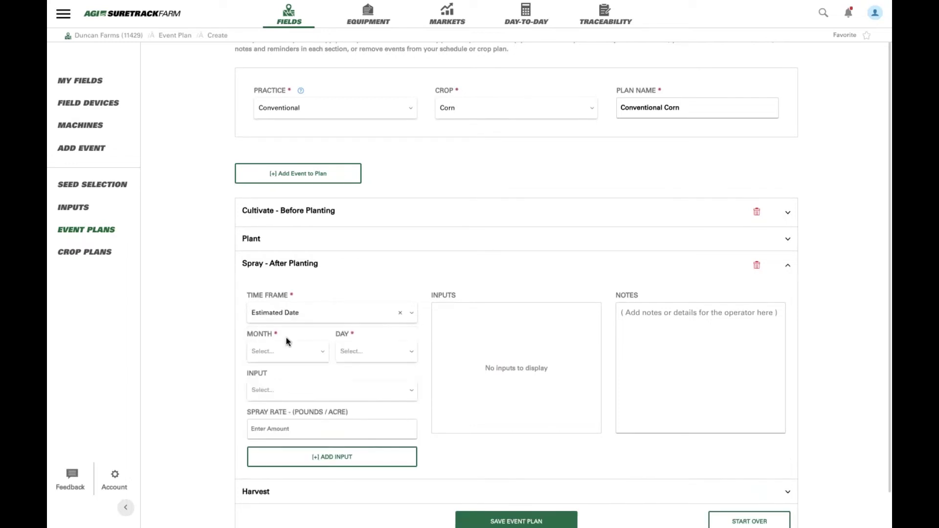
click(275, 435)
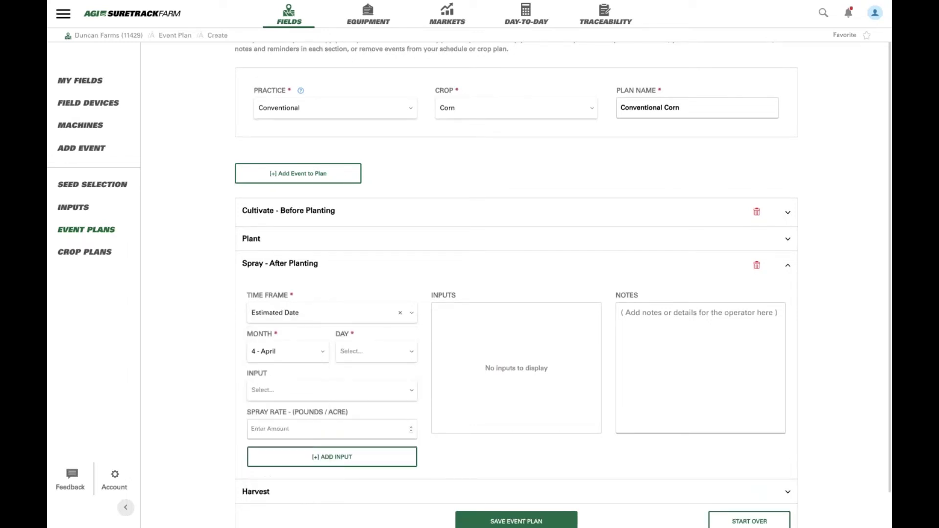
click(386, 357)
scroll(366, 448, down, 5)
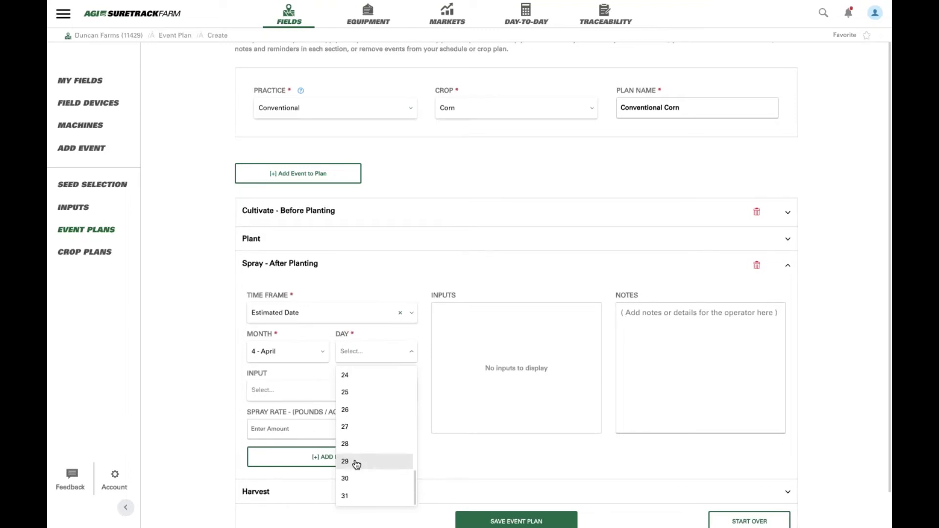
click(358, 463)
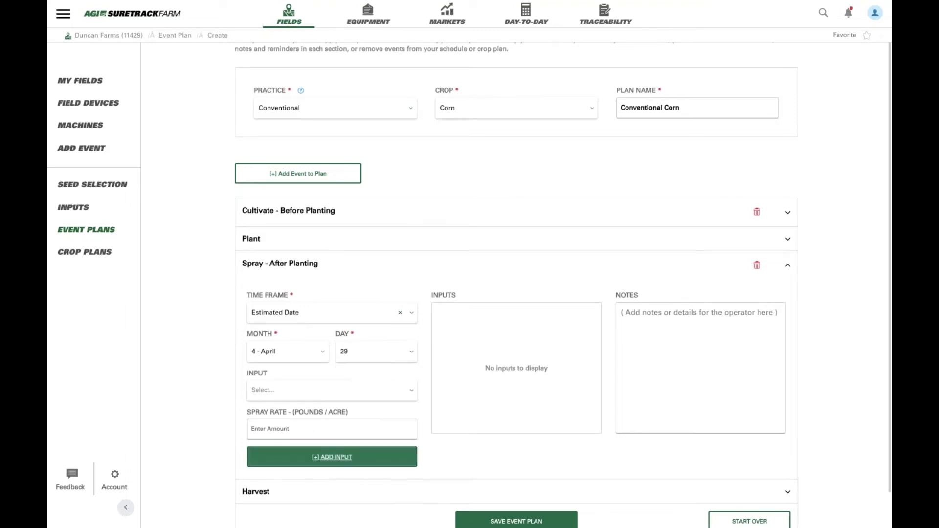
Step: Switch the spray event's time frame to accumulated GDU
click(312, 314)
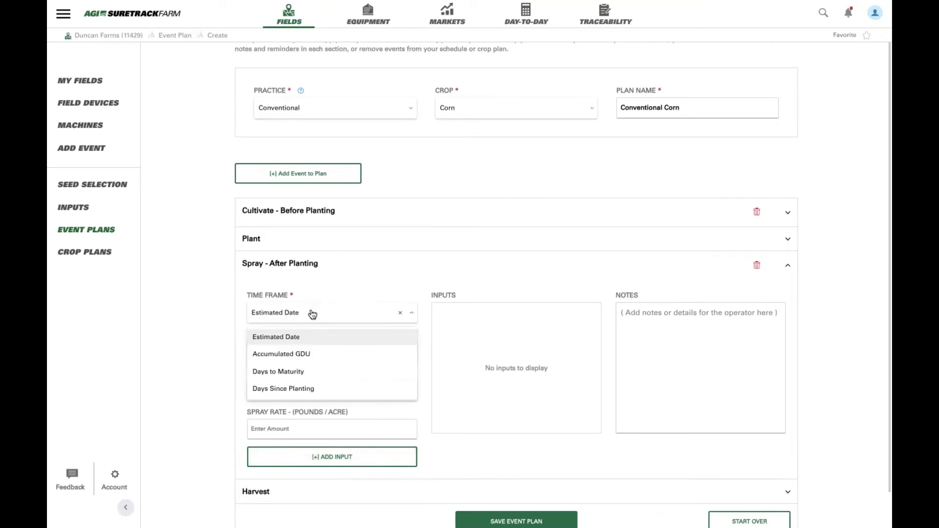
click(294, 355)
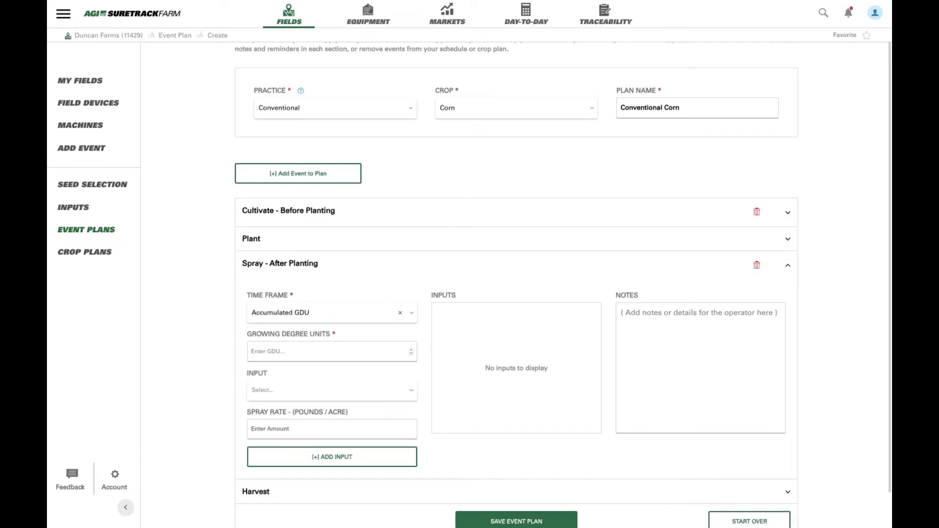
click(294, 352)
Step: Enter 400 GDU and add Accelerate 7-20-0.03 as input at 12 oz per gallon
text(4)
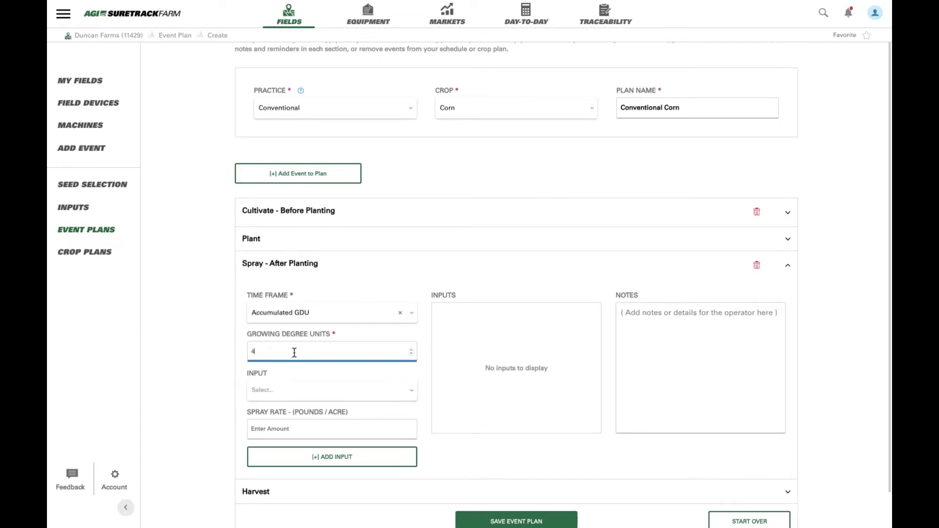
text(00)
click(212, 364)
click(292, 391)
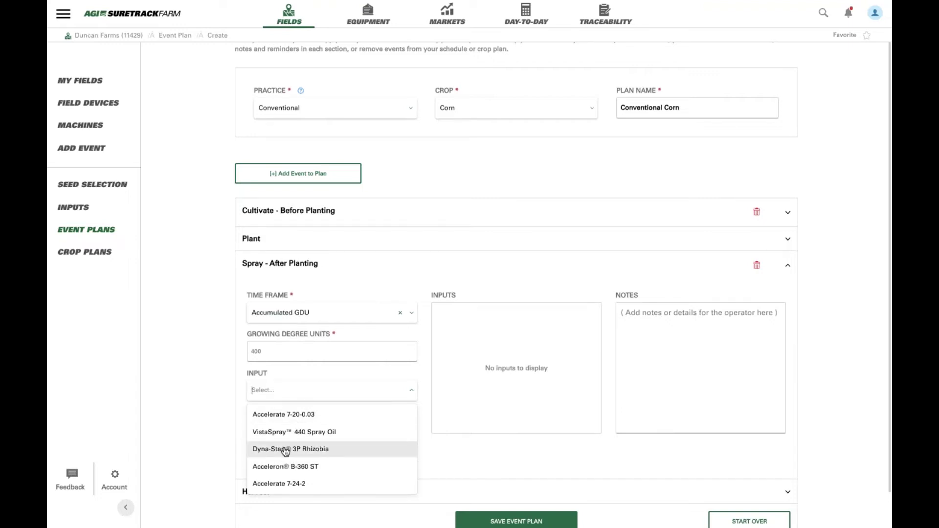
click(286, 414)
click(318, 425)
right_click(299, 431)
click(289, 433)
text(12)
click(327, 457)
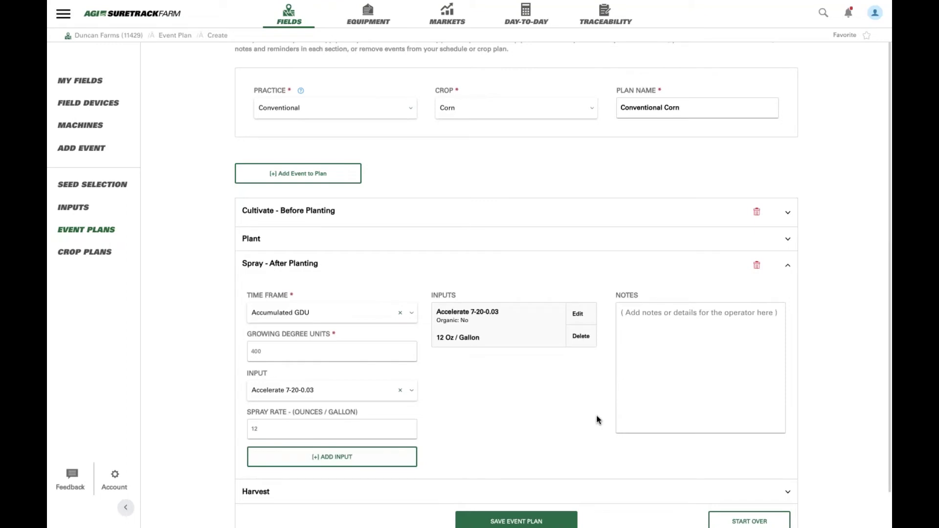
Step: Add the operator note 'Check nozzles' to the spray event
click(677, 389)
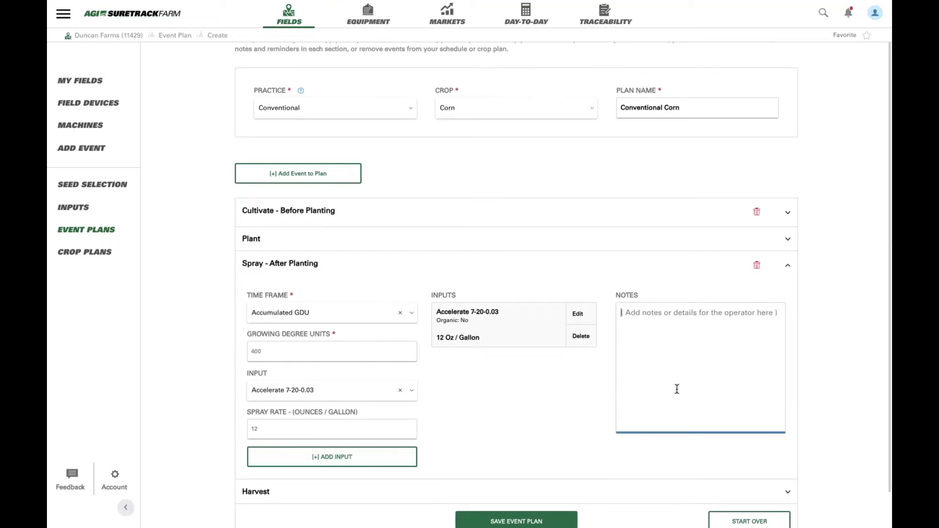
text(Check nozzles)
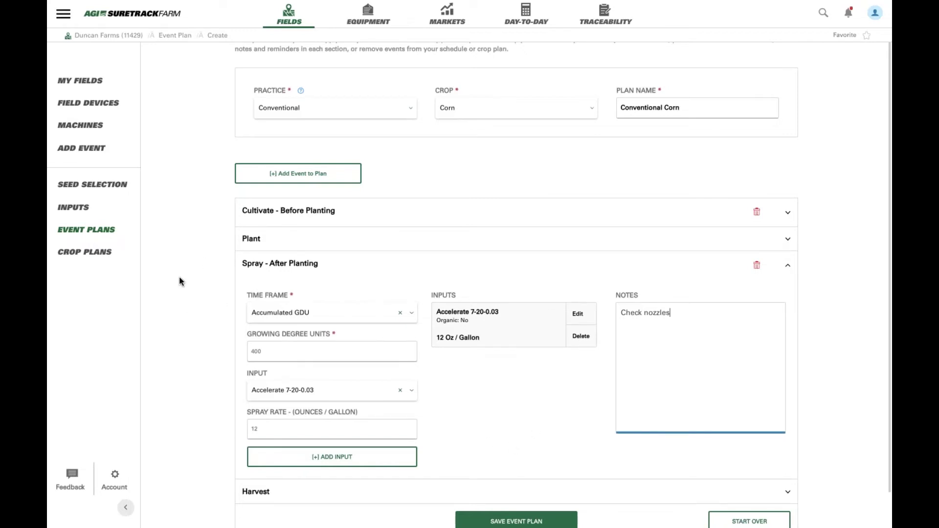
scroll(205, 256, down, 1)
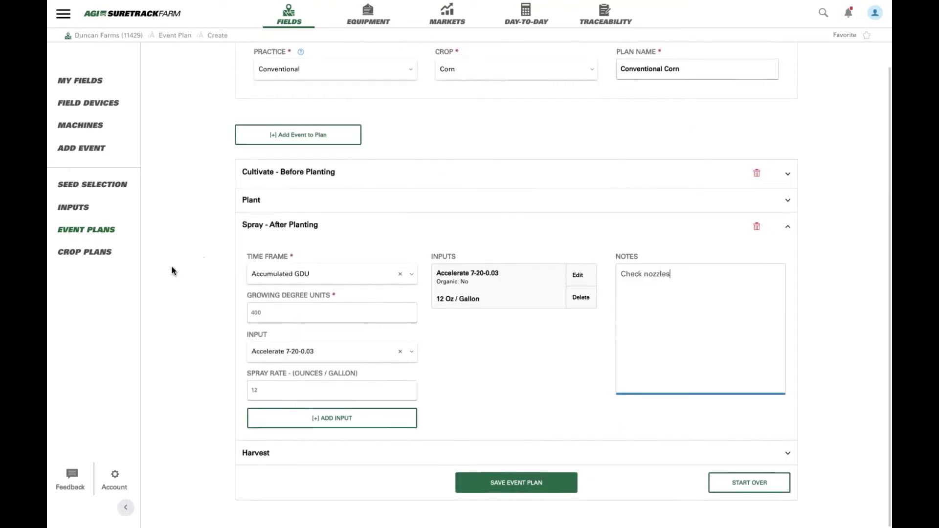
scroll(172, 270, up, 2)
scroll(173, 270, down, 2)
Step: Leave the unsaved event plan for Crop Plans, keeping the 2020 crop year
click(95, 255)
click(526, 300)
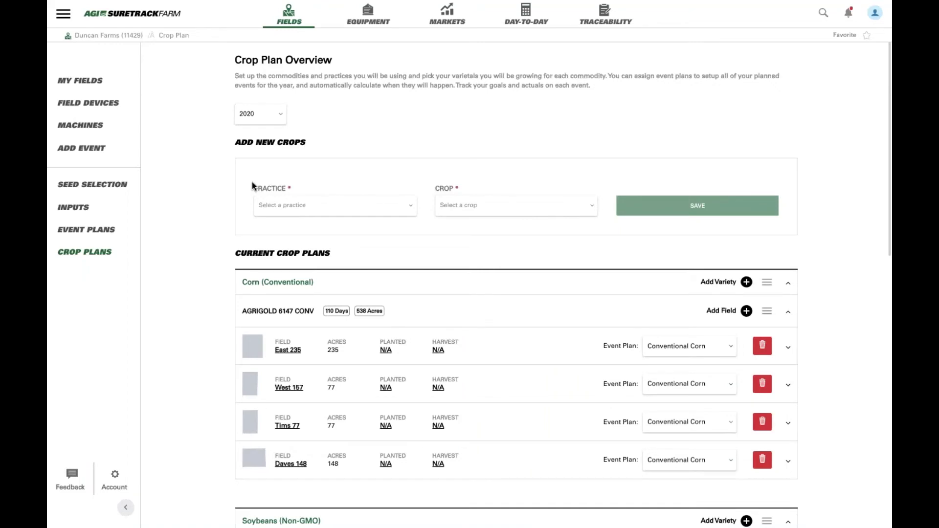
click(247, 115)
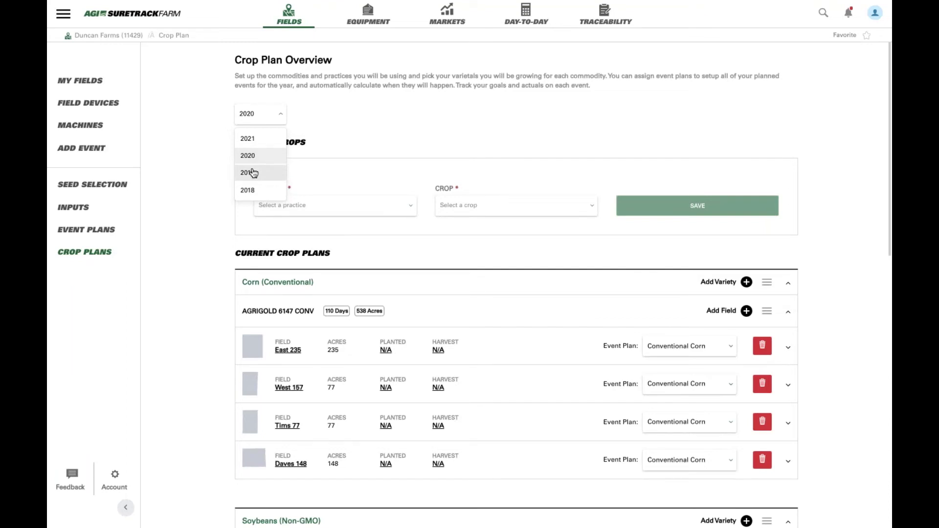
click(215, 193)
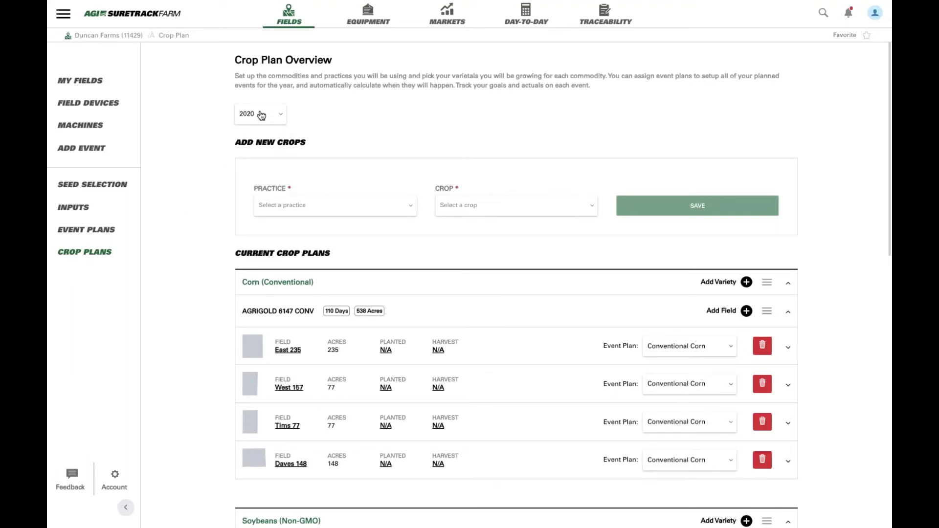
Step: Scroll through the 2020 corn and non-GMO soybean crop plans
scroll(187, 273, down, 3)
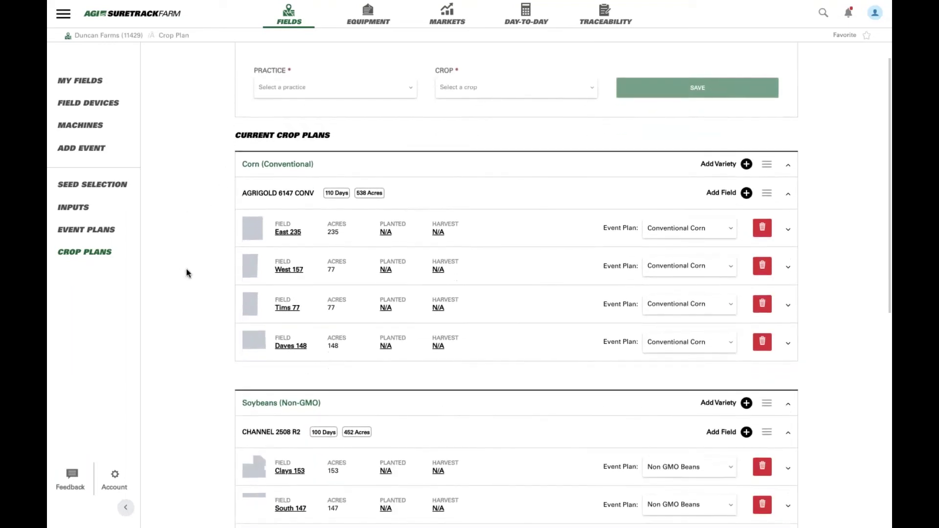
scroll(187, 273, down, 1)
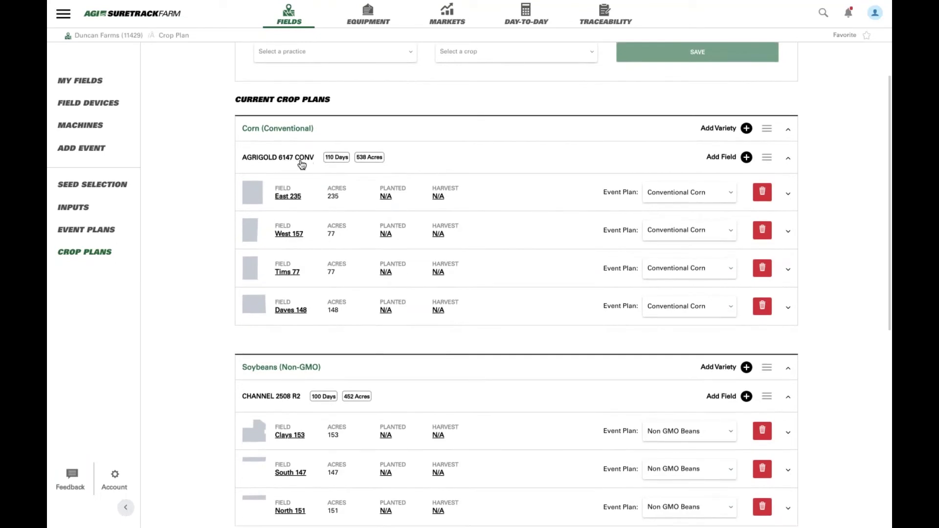
scroll(187, 326, down, 1)
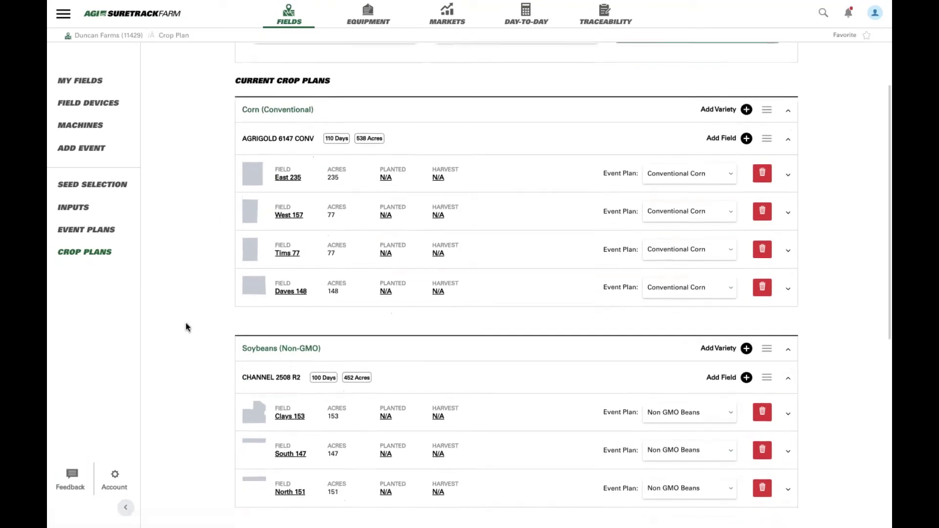
scroll(187, 327, down, 3)
scroll(195, 342, down, 1)
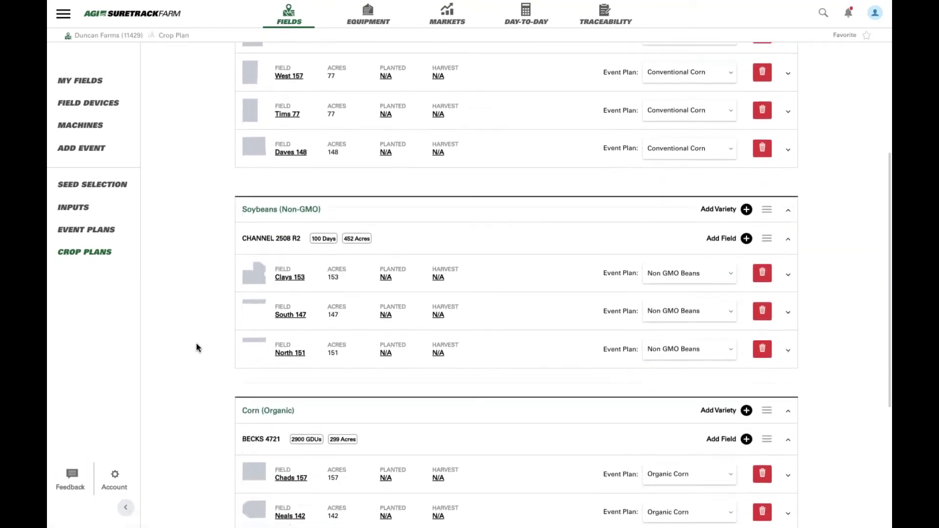
scroll(196, 347, down, 2)
scroll(196, 347, down, 1)
scroll(196, 348, down, 1)
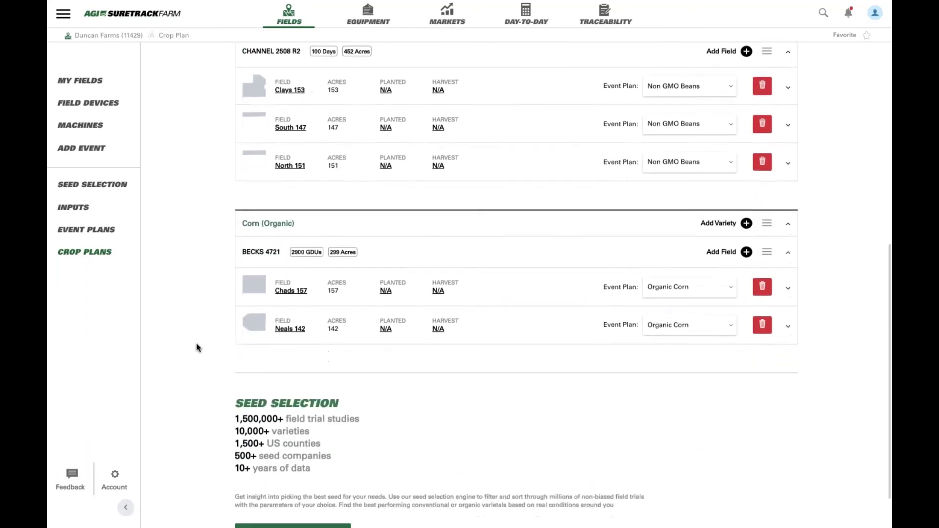
scroll(188, 312, up, 1)
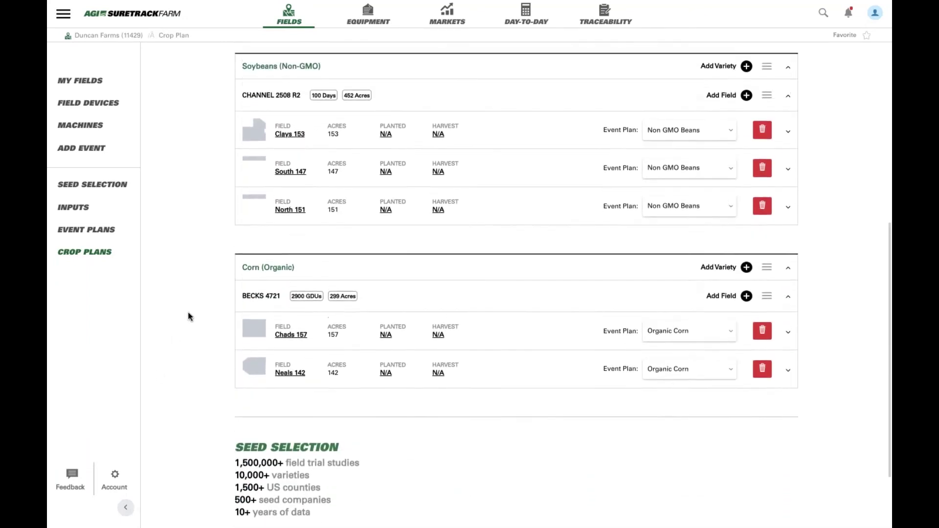
scroll(188, 312, up, 1)
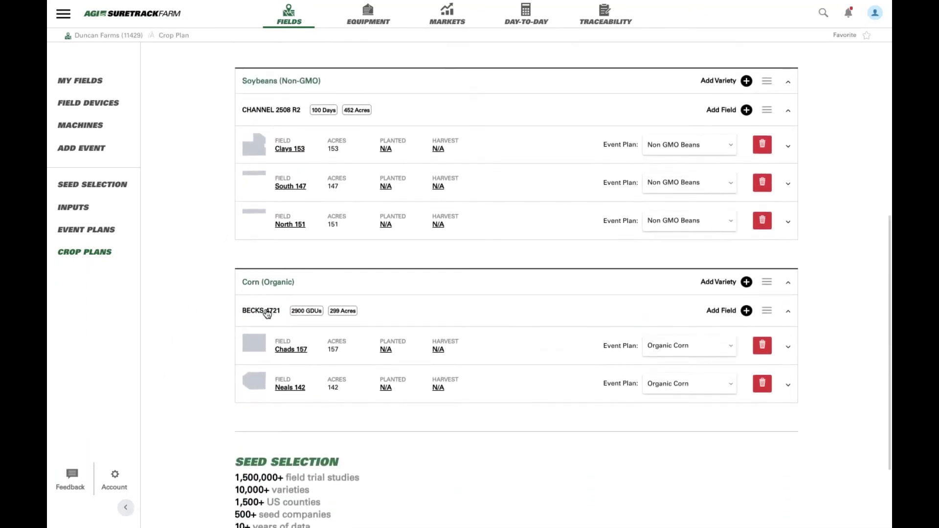
scroll(237, 309, up, 4)
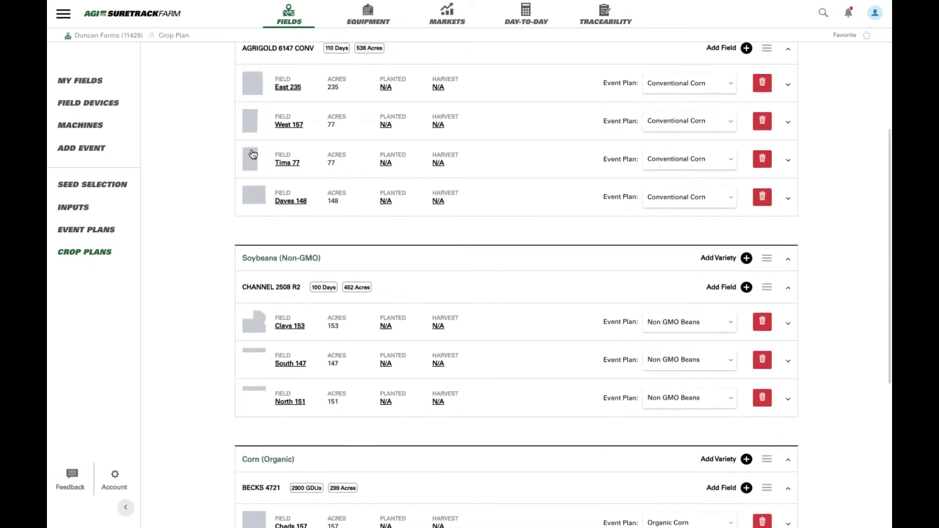
scroll(253, 155, up, 2)
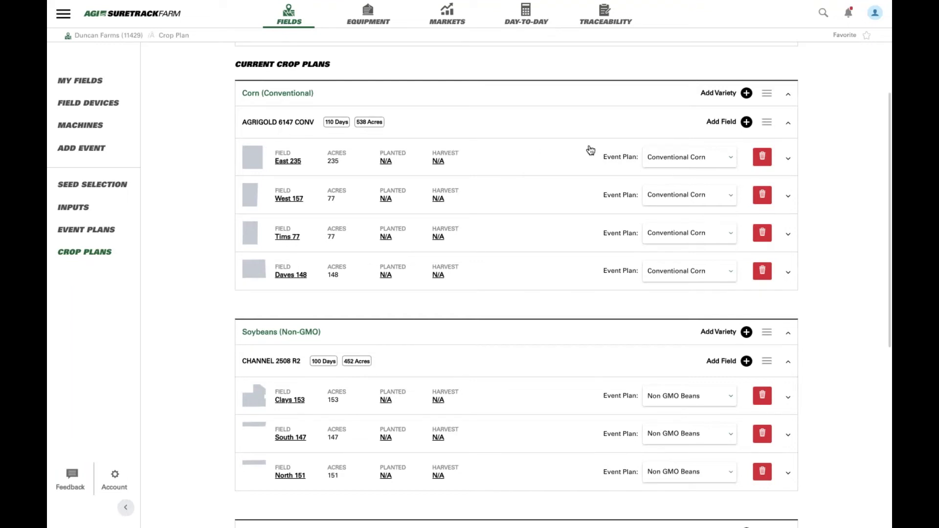
Step: Expand East 235 to show planned events from 04/15/2020 planting to 08/03/2020 harvest
click(554, 168)
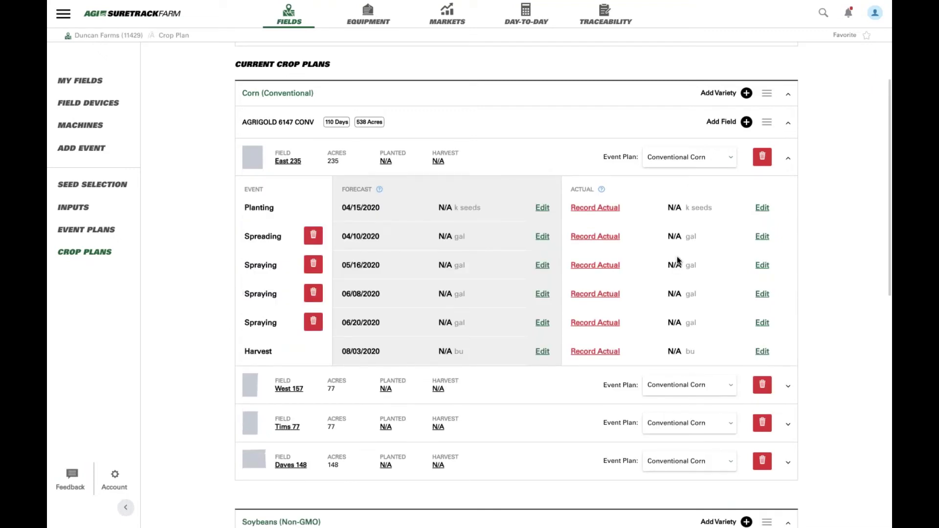
click(727, 162)
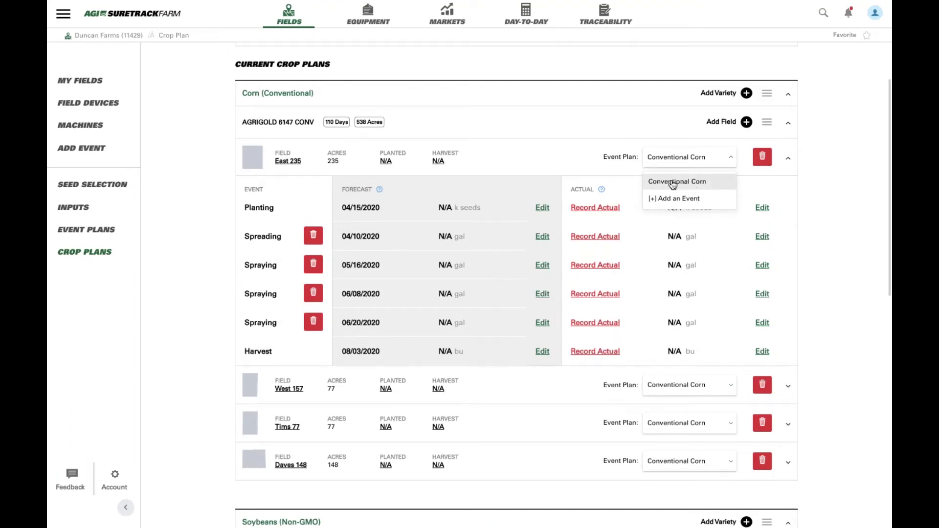
click(566, 153)
click(566, 152)
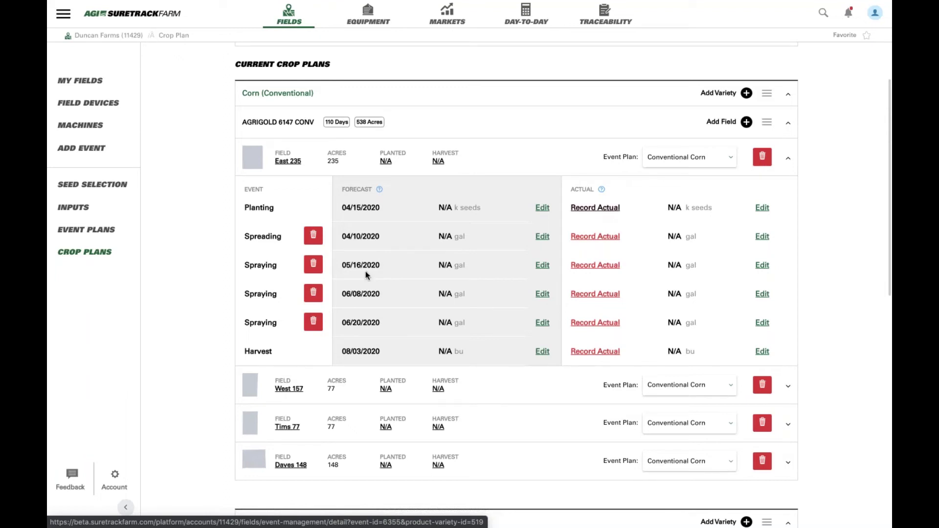
click(727, 123)
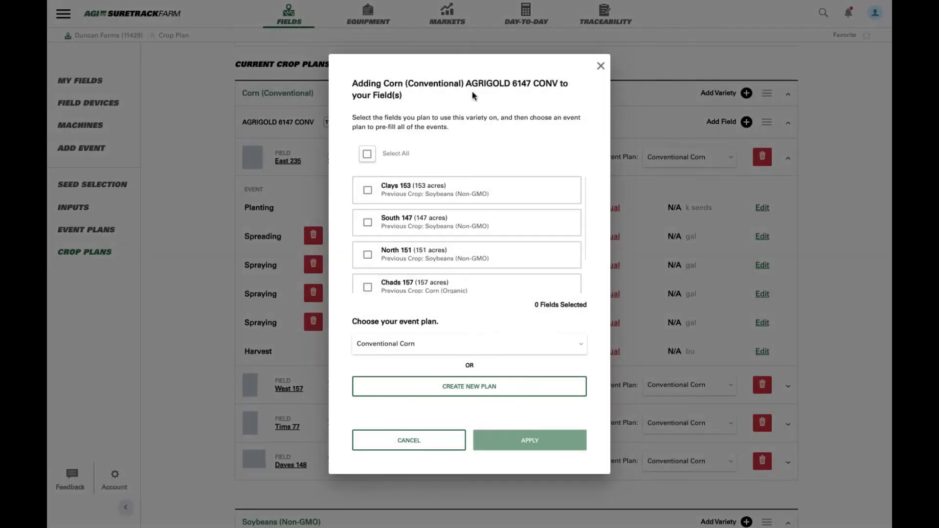
scroll(456, 223, down, 1)
scroll(456, 223, up, 1)
scroll(452, 208, down, 2)
scroll(467, 235, up, 2)
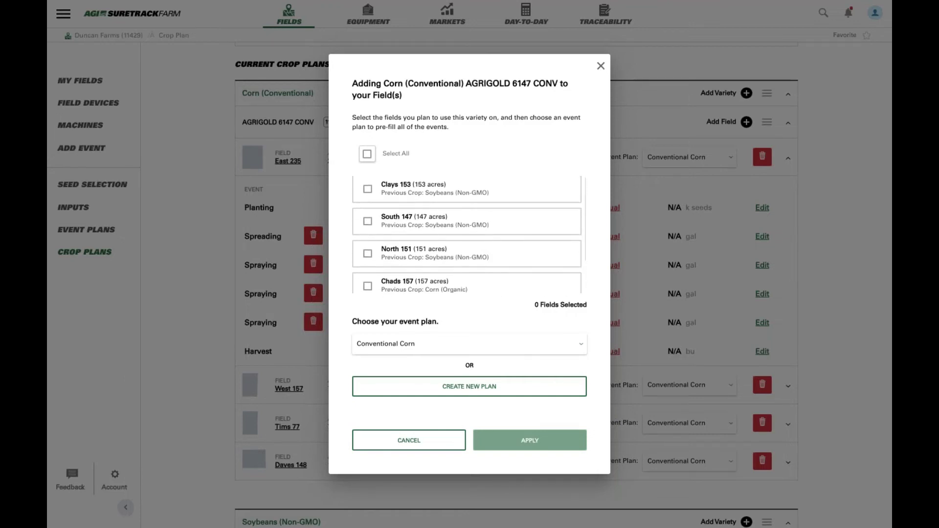
scroll(435, 240, down, 1)
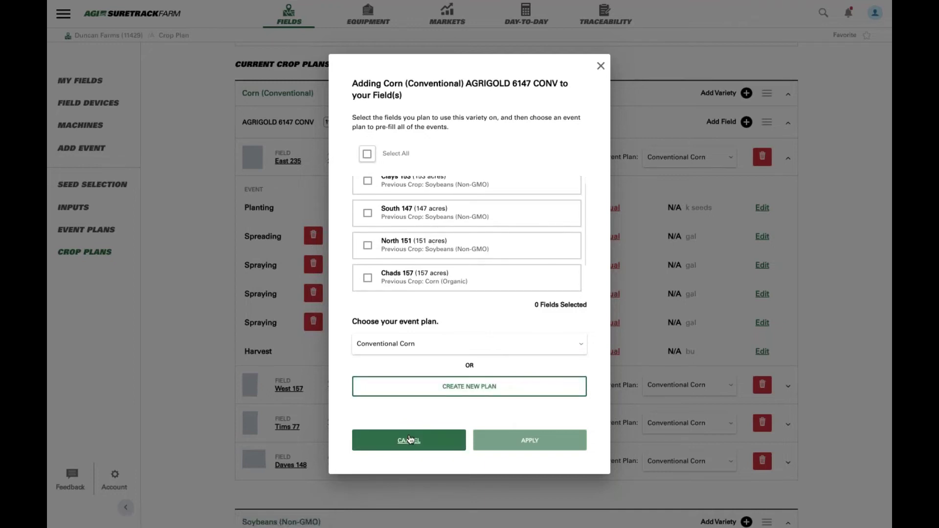
click(409, 439)
scroll(216, 313, up, 2)
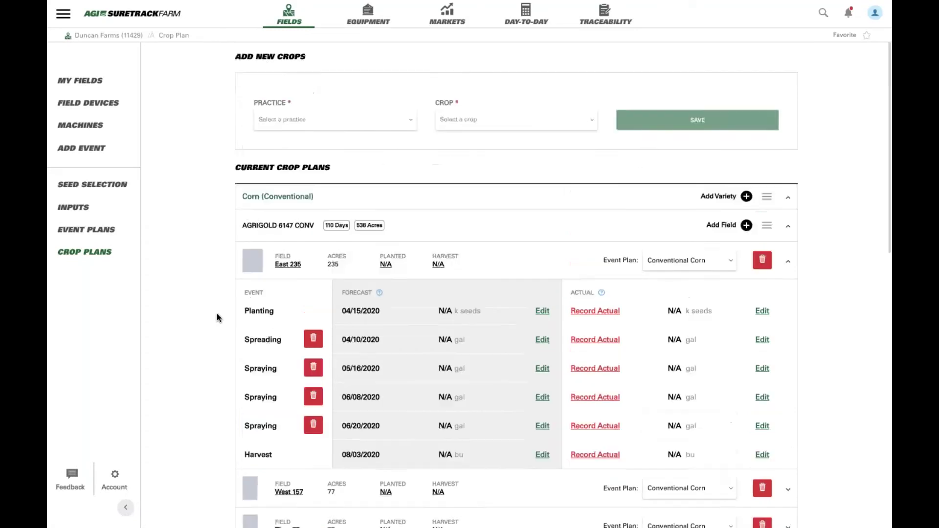
scroll(216, 313, up, 2)
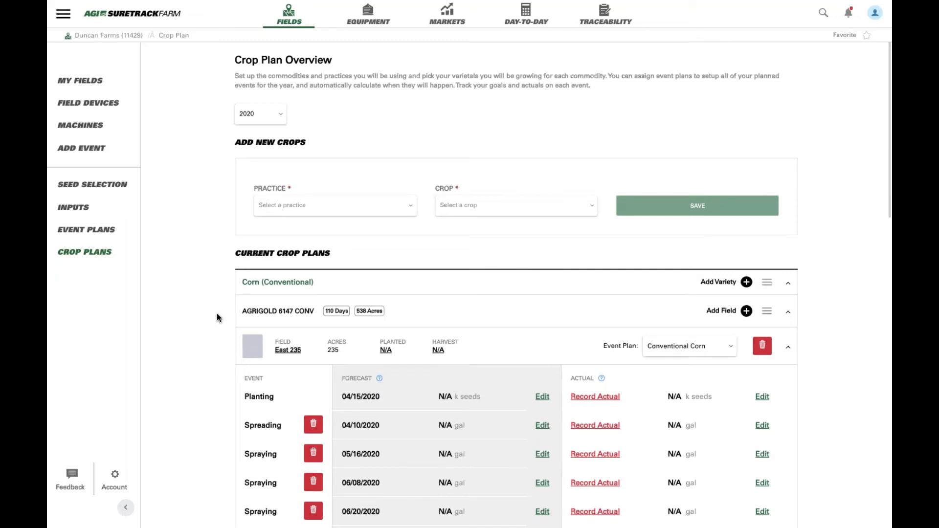
Step: Open the Equipment 3D farmstead, zoom in, and orbit toward the large blue silos
click(371, 15)
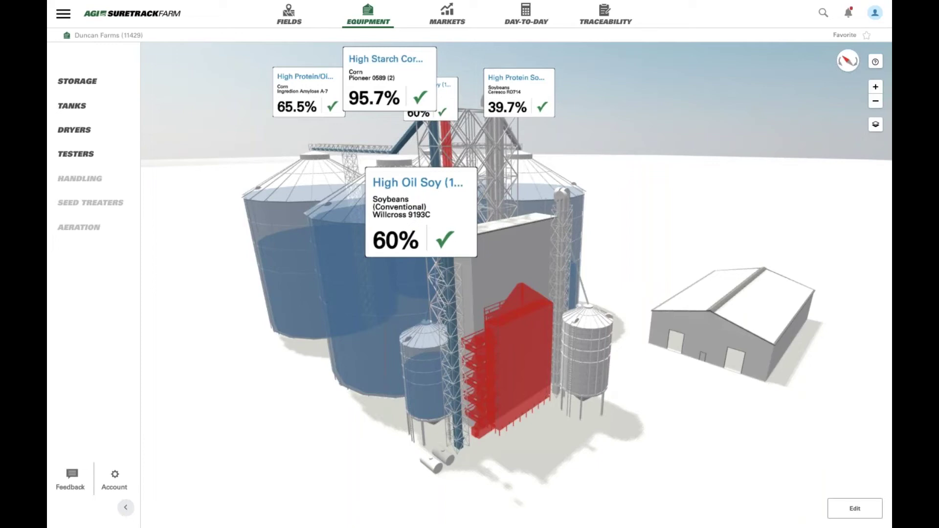
scroll(245, 215, up, 5)
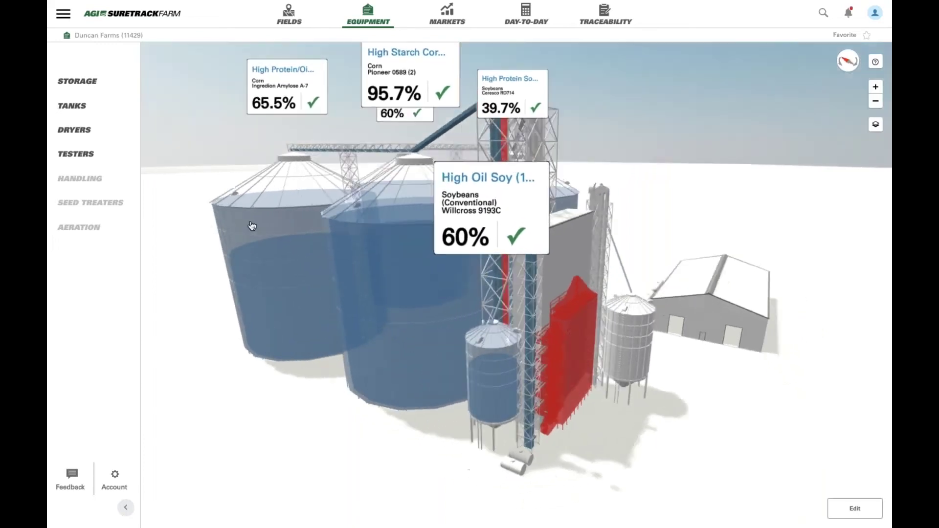
scroll(289, 209, up, 2)
scroll(308, 209, up, 1)
scroll(320, 209, up, 2)
scroll(323, 210, up, 1)
scroll(323, 210, up, 1)
scroll(319, 214, up, 1)
scroll(319, 215, up, 1)
scroll(310, 225, up, 2)
scroll(310, 225, up, 1)
scroll(310, 221, up, 1)
scroll(311, 215, up, 2)
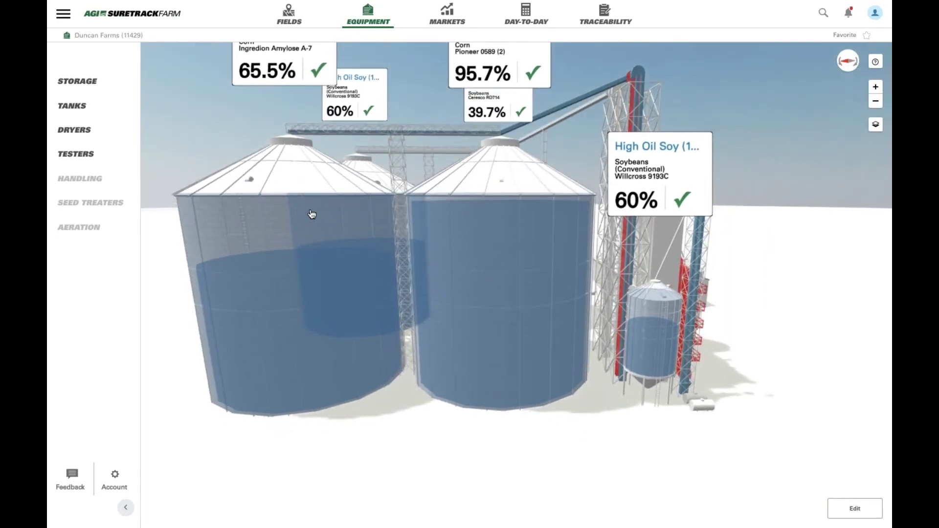
drag(312, 214, 214, 227)
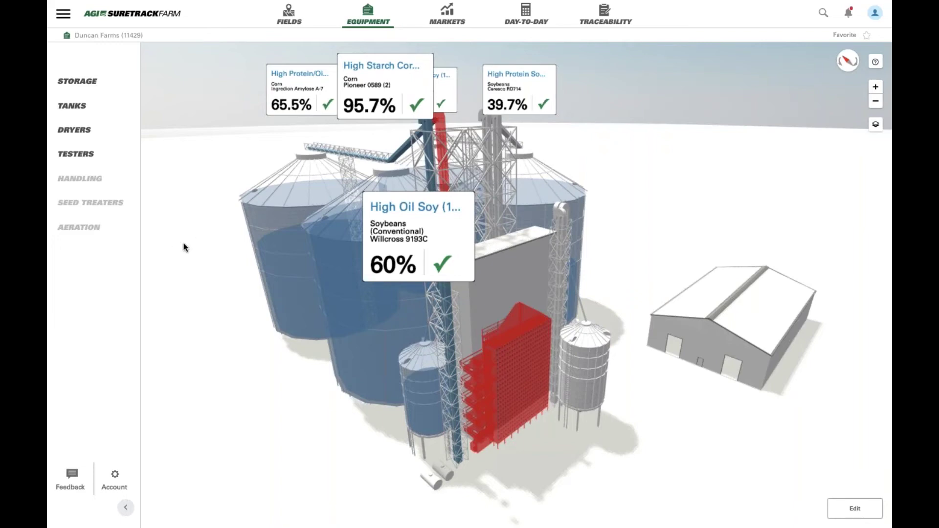
drag(173, 242, 263, 226)
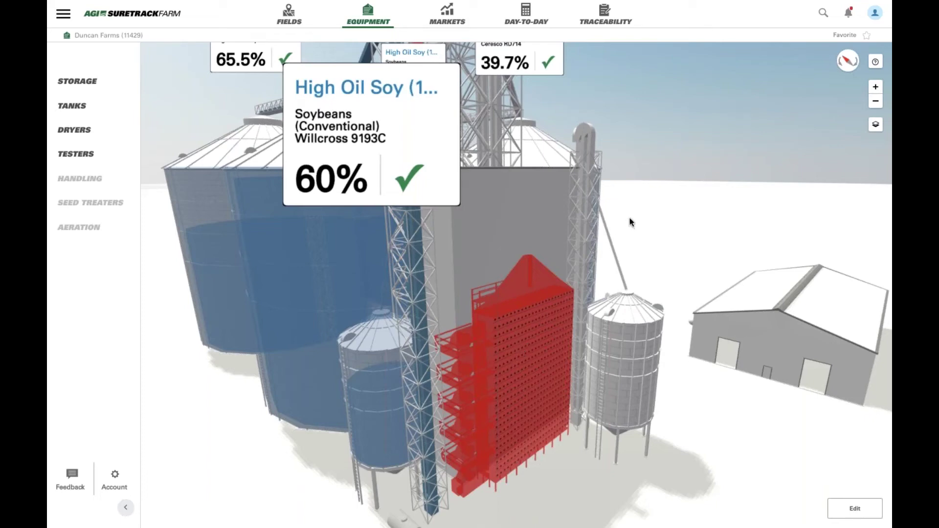
scroll(645, 219, up, 2)
drag(645, 223, 648, 253)
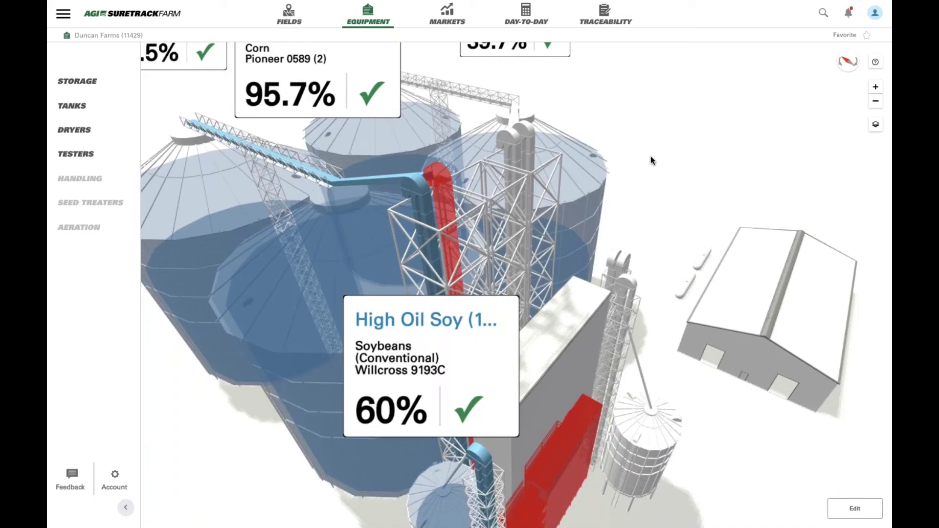
scroll(626, 118, down, 5)
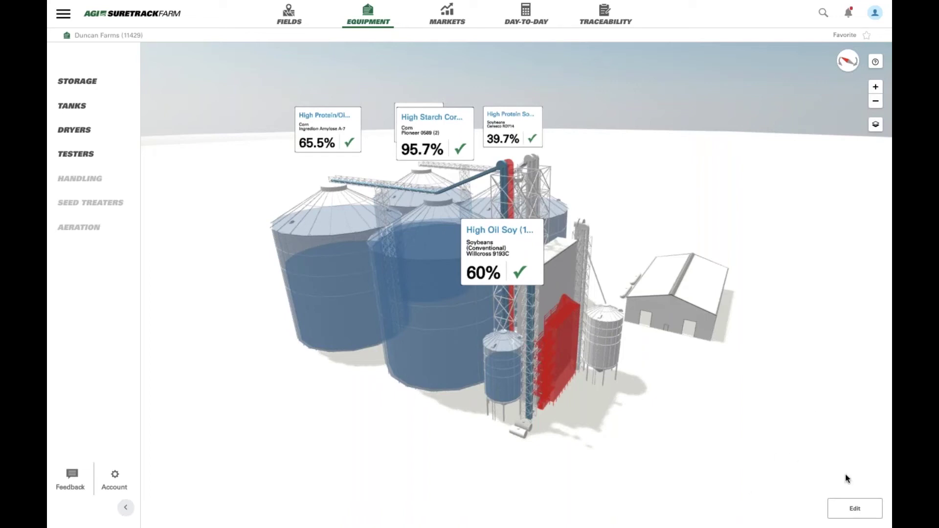
Step: Add five hopper bins with diameter 24 and height 40 to the site layout
click(862, 512)
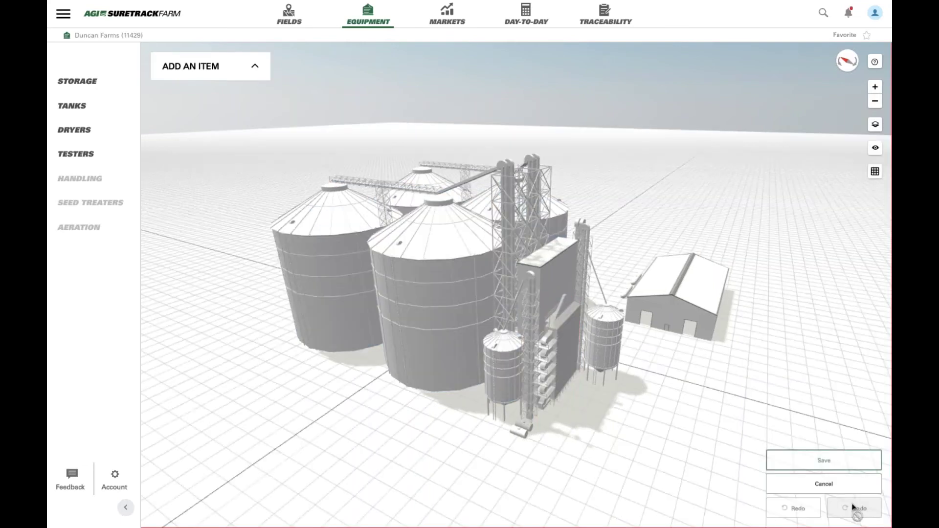
click(209, 68)
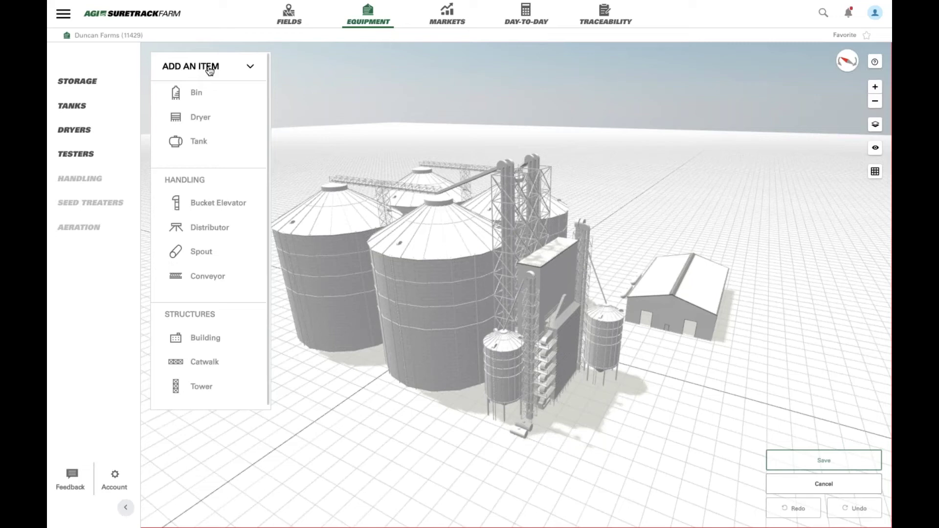
click(194, 95)
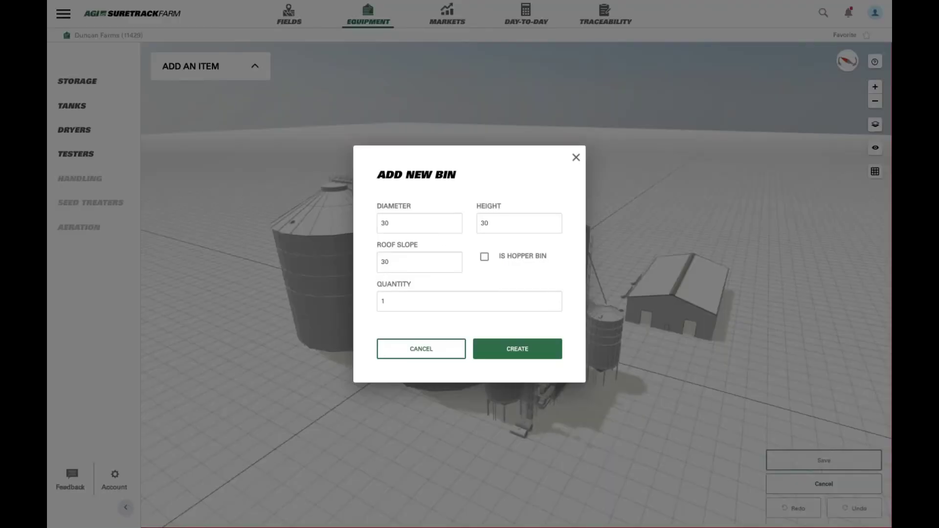
click(386, 221)
double_click(385, 221)
text(24)
key(Tab)
text(40)
click(485, 258)
click(396, 298)
text(5)
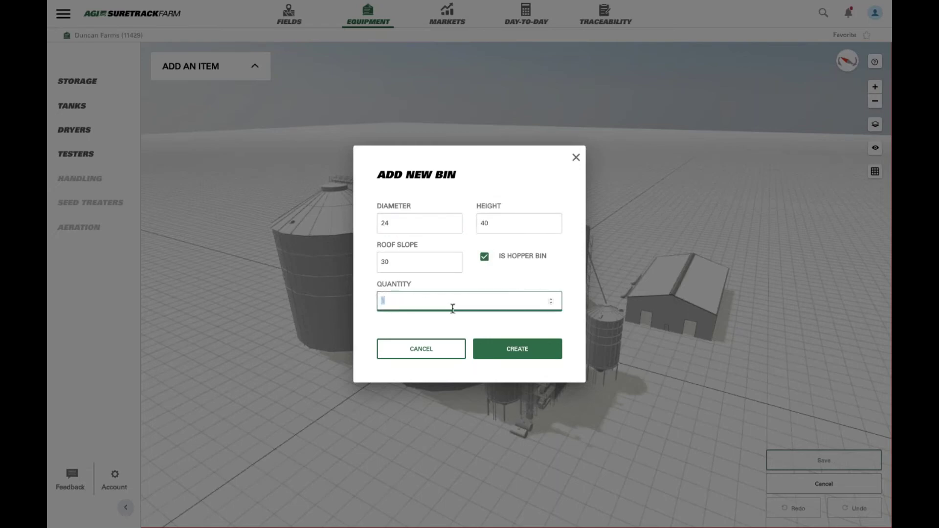
click(506, 349)
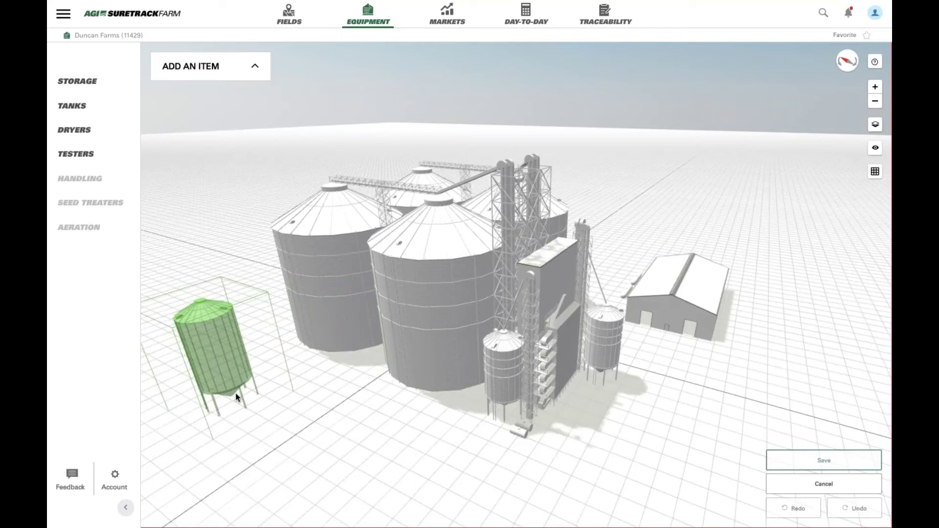
Step: Place five new bins in a row, then undo the last two placements
click(206, 350)
click(262, 371)
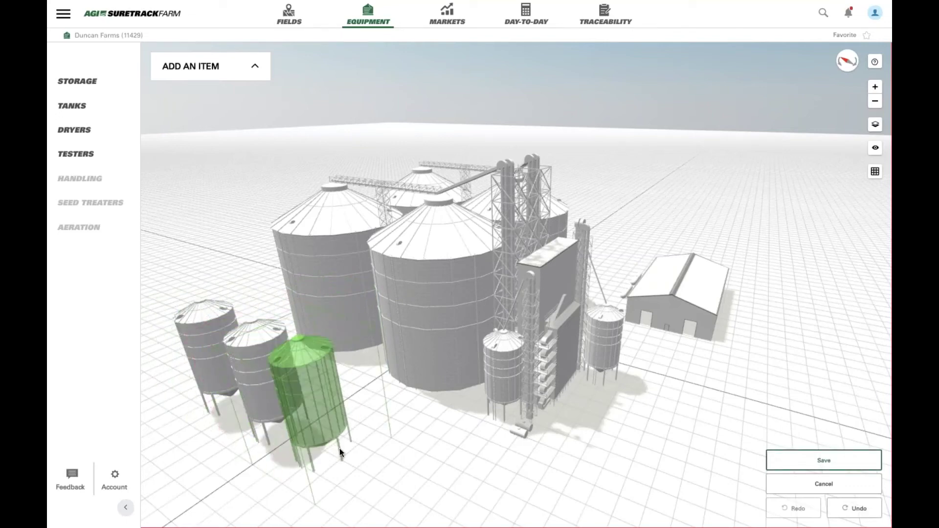
click(323, 403)
click(396, 481)
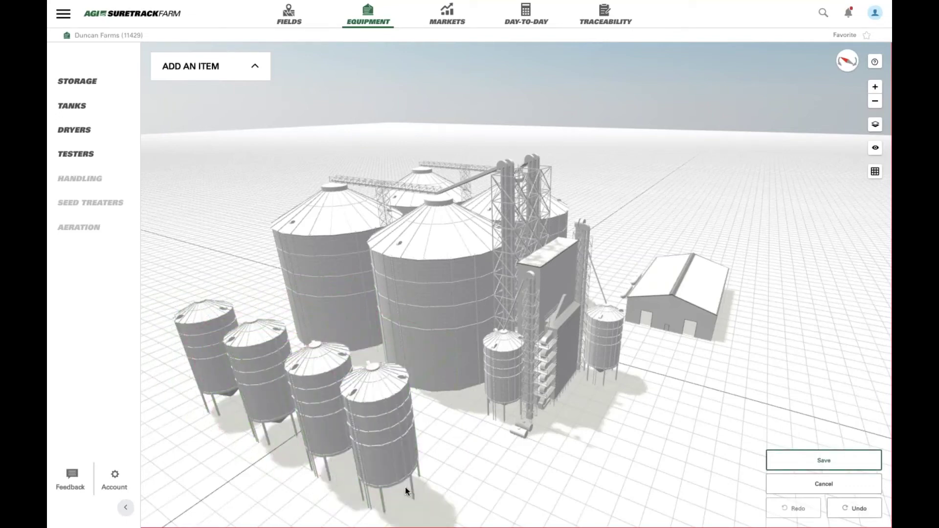
click(454, 513)
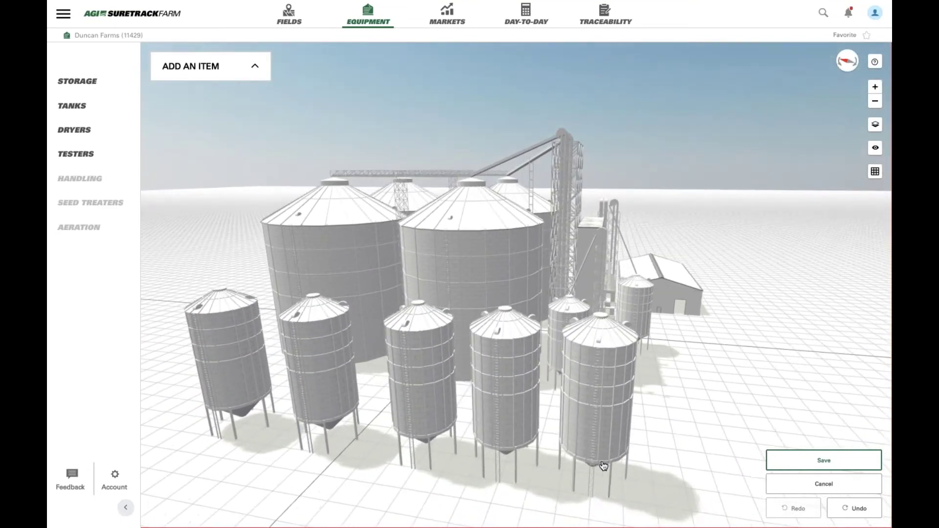
click(849, 509)
click(850, 509)
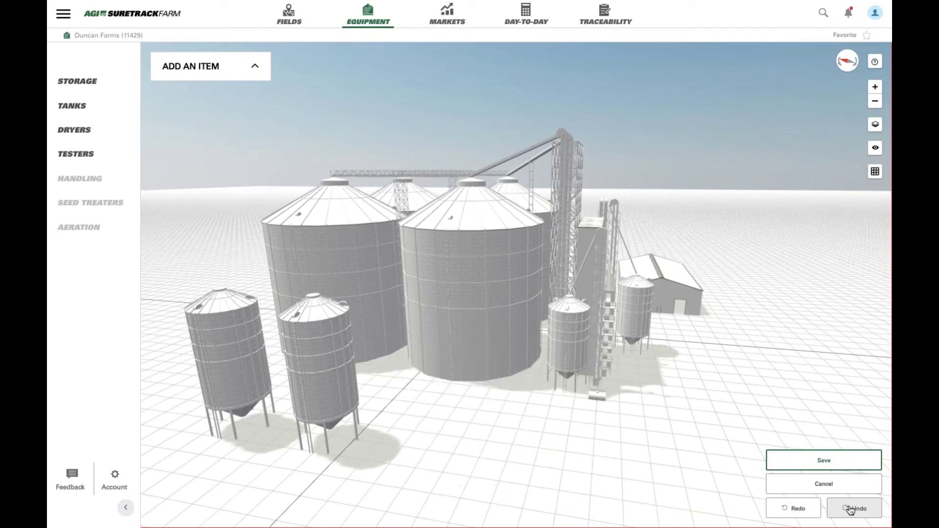
Step: Reposition one new bin to line it up with the row
drag(709, 453, 495, 433)
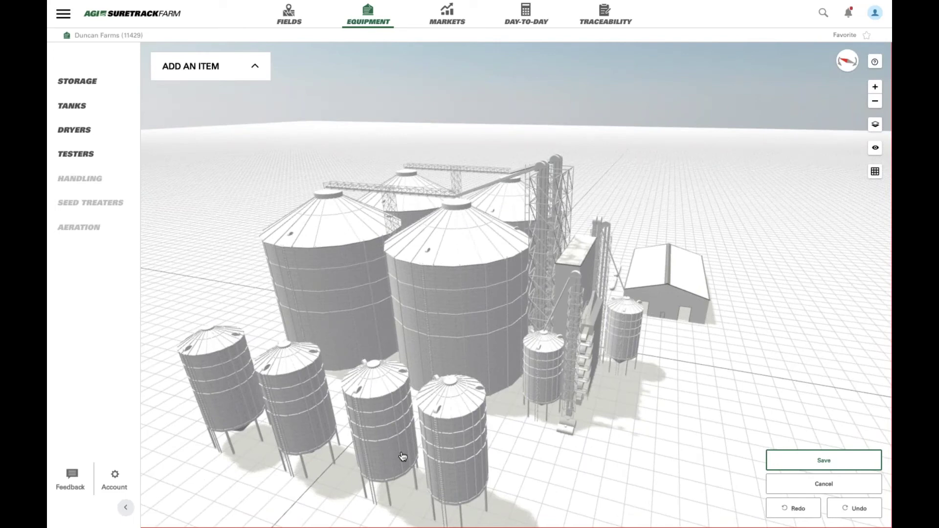
click(402, 456)
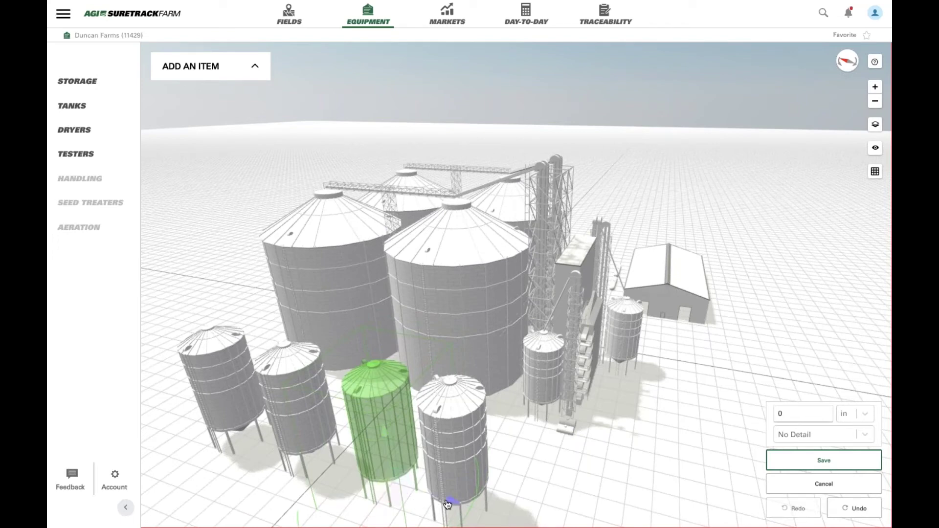
drag(446, 504, 420, 492)
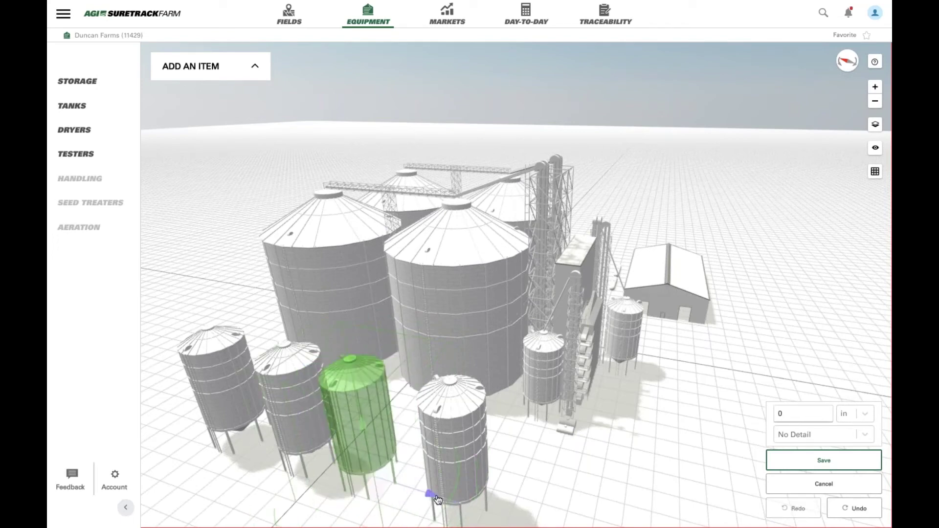
drag(436, 499, 436, 500)
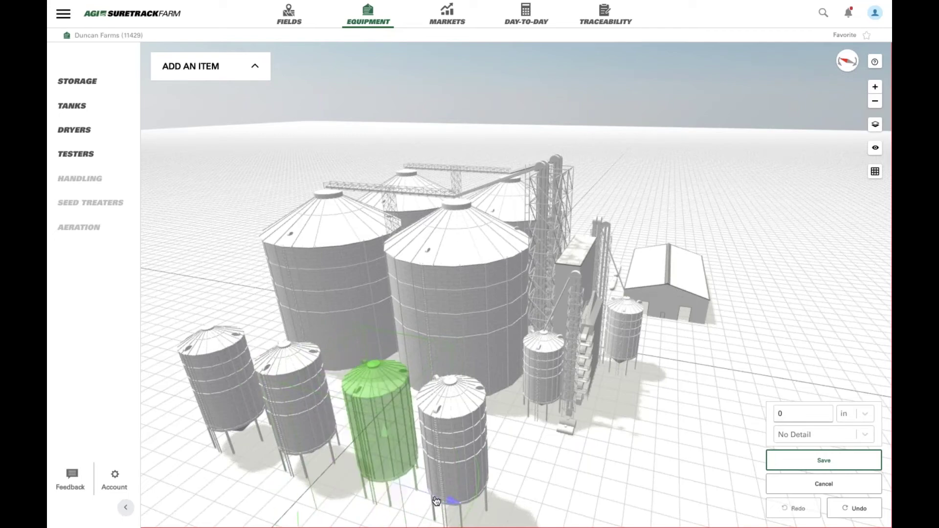
drag(436, 500, 435, 498)
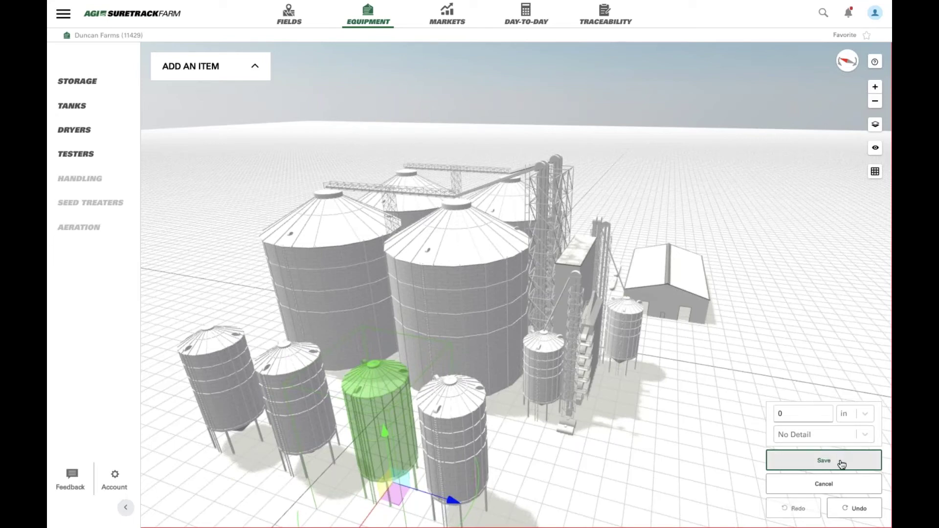
Step: Save the bin layout and orbit the 3D bin site to another side
click(845, 489)
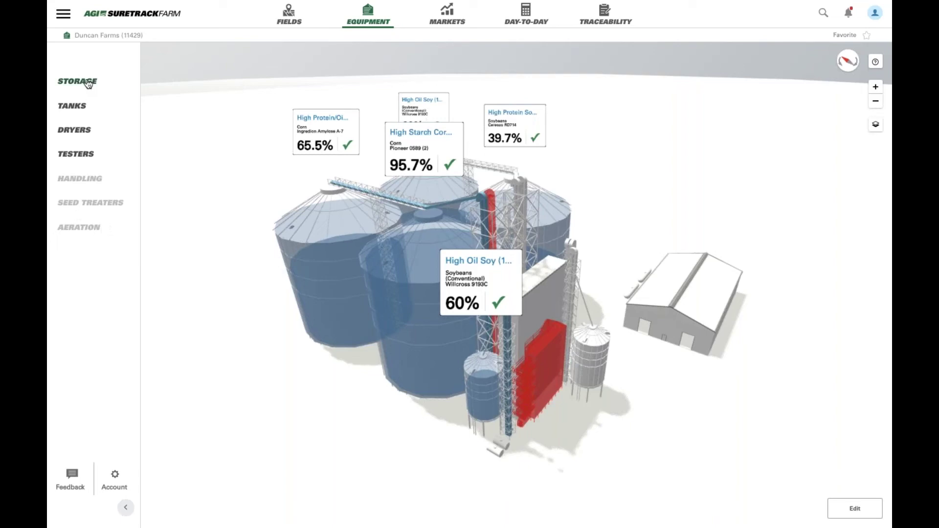
drag(253, 304, 323, 308)
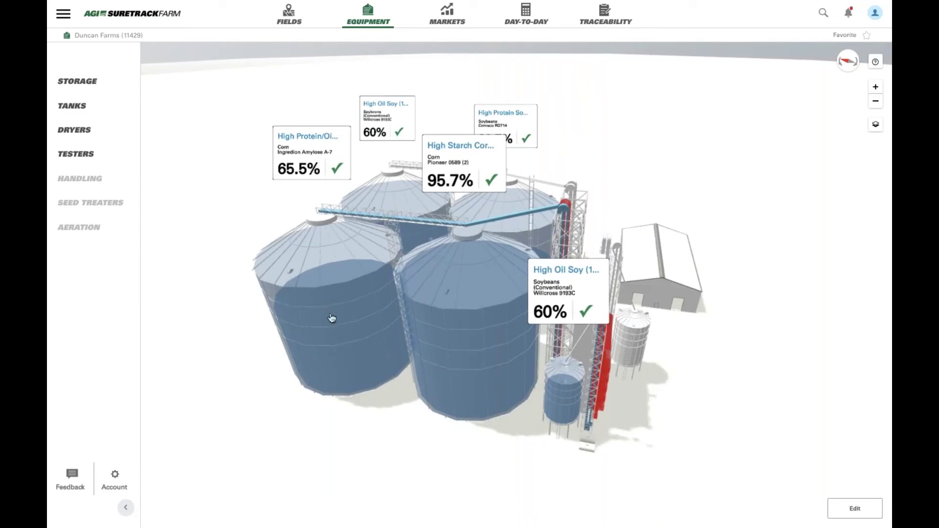
Step: From the storage bins list, open the High Protein/Oil Corn (185) bin's detail page
click(89, 80)
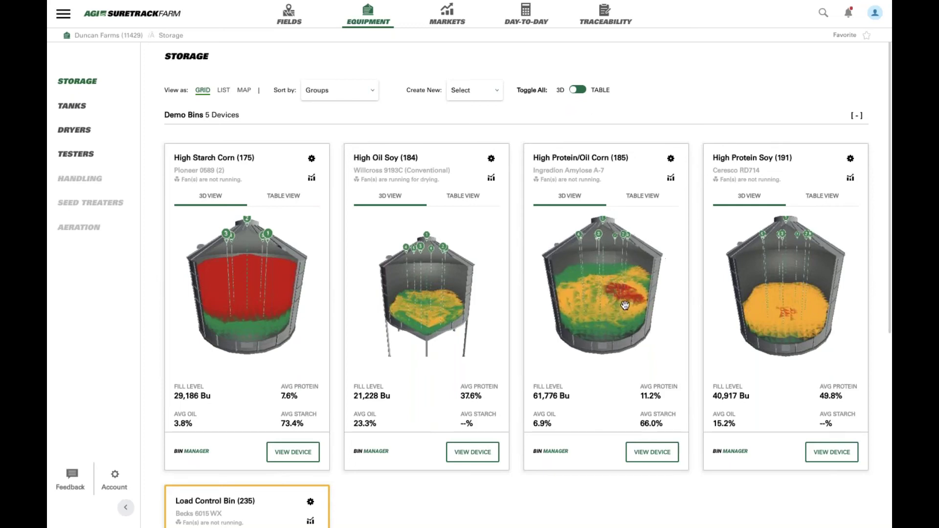
drag(634, 307, 636, 313)
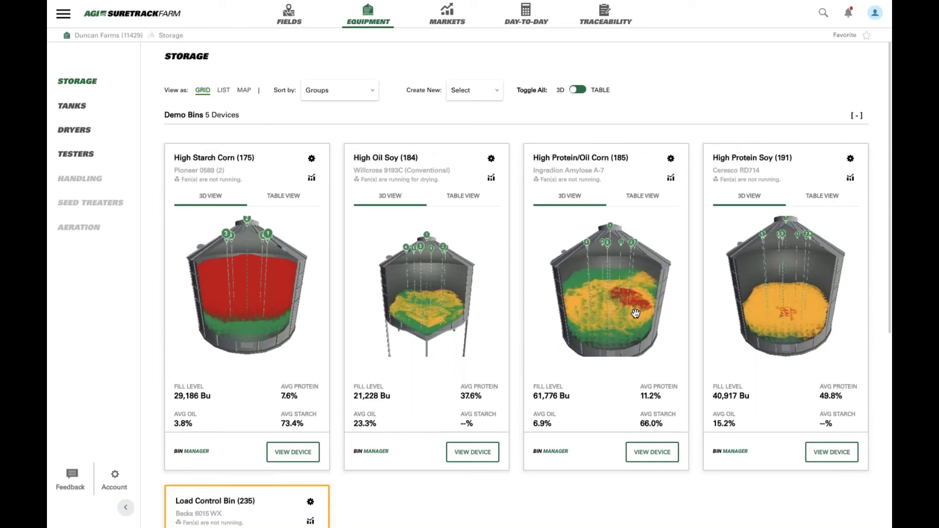
click(608, 160)
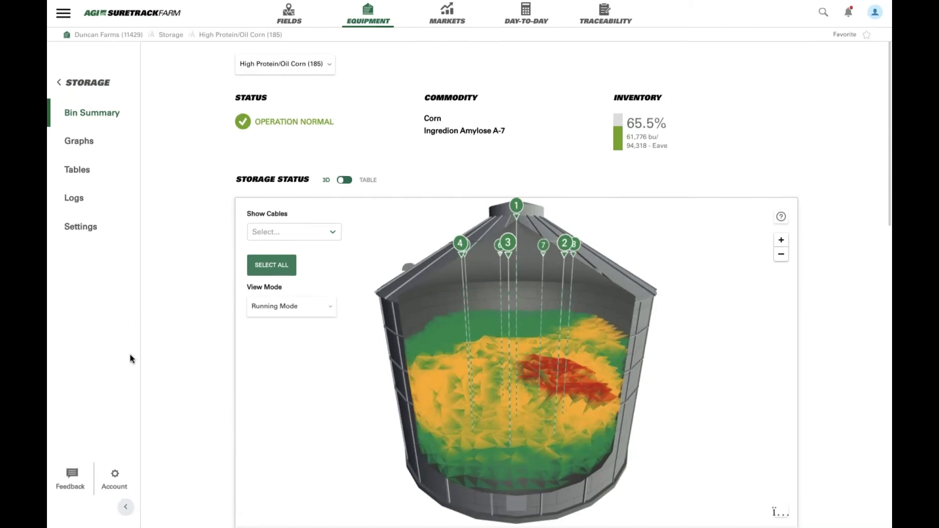
Step: Rotate the corn bin model and scroll to lab results: 11.2% protein, 6.7% oil, 66.2% starch
mouse_move(534, 392)
mouse_down()
mouse_move(461, 382)
mouse_move(407, 384)
mouse_move(406, 392)
mouse_up()
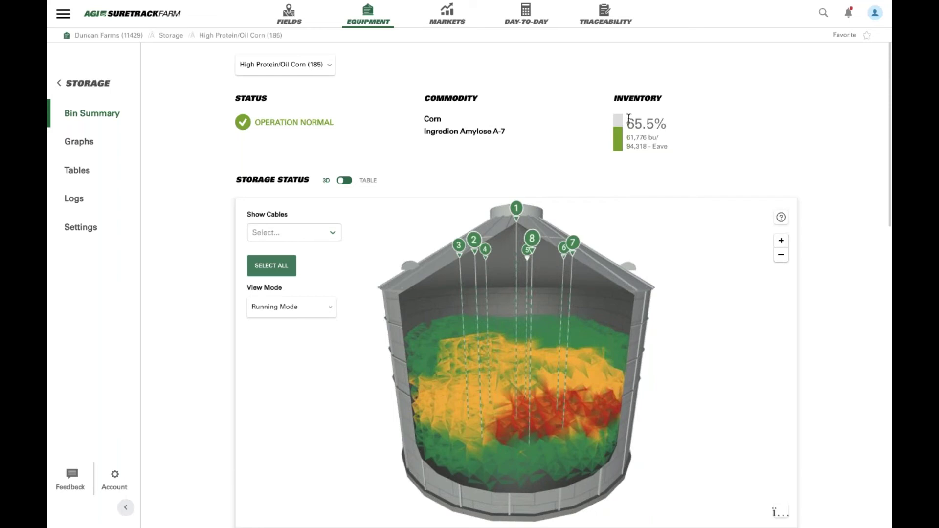
scroll(839, 234, down, 5)
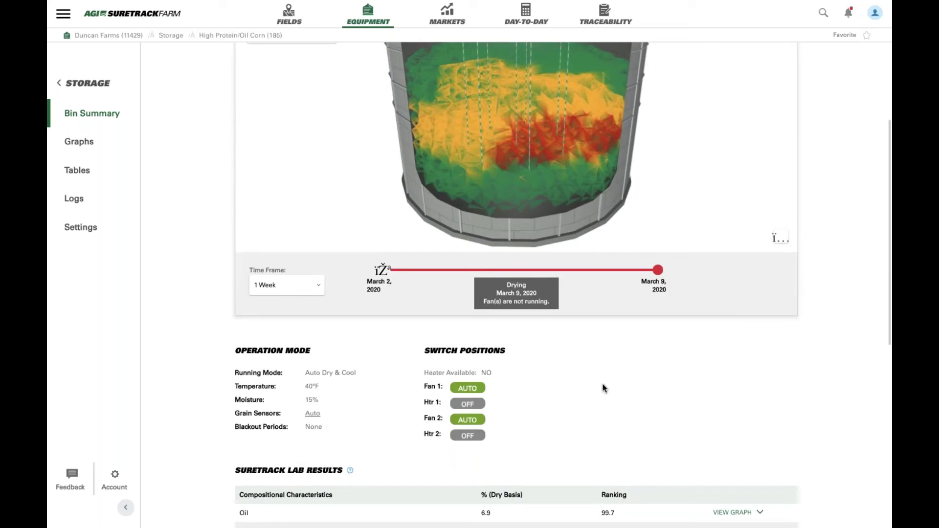
scroll(602, 386, down, 3)
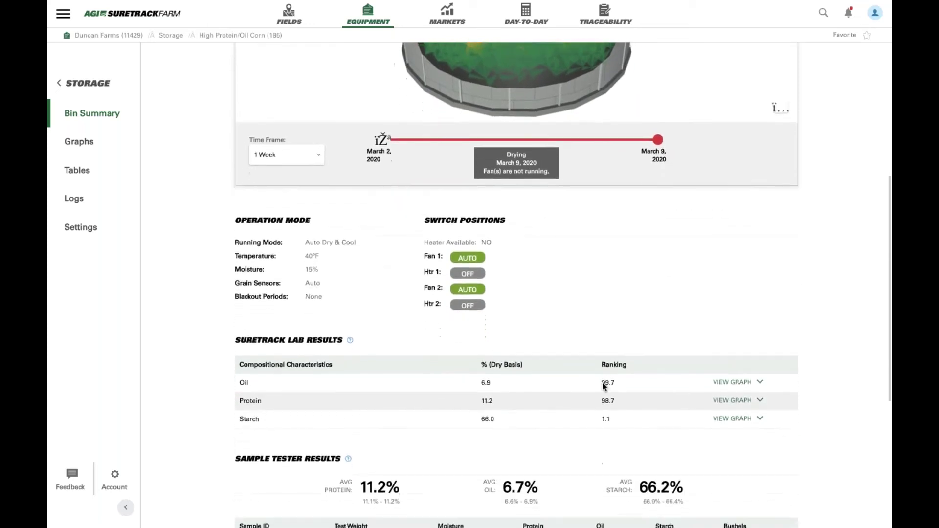
scroll(517, 284, down, 2)
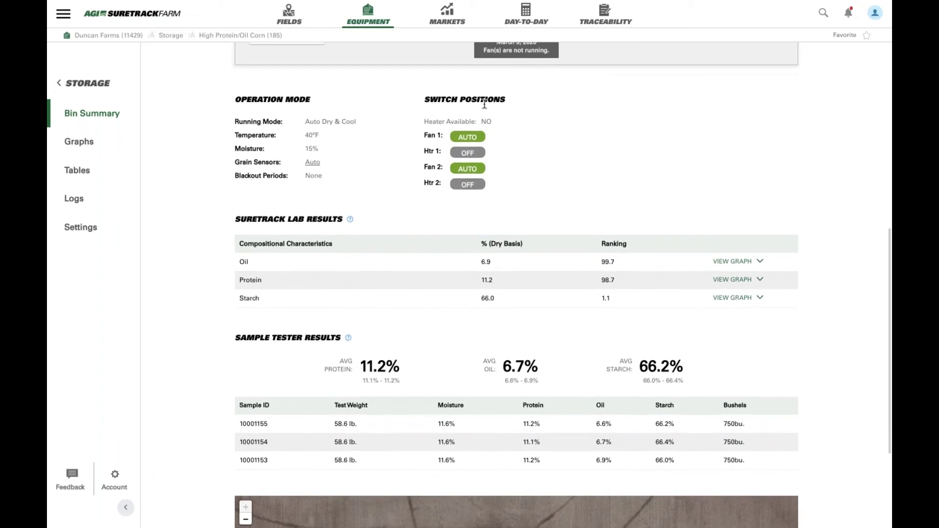
scroll(595, 322, down, 2)
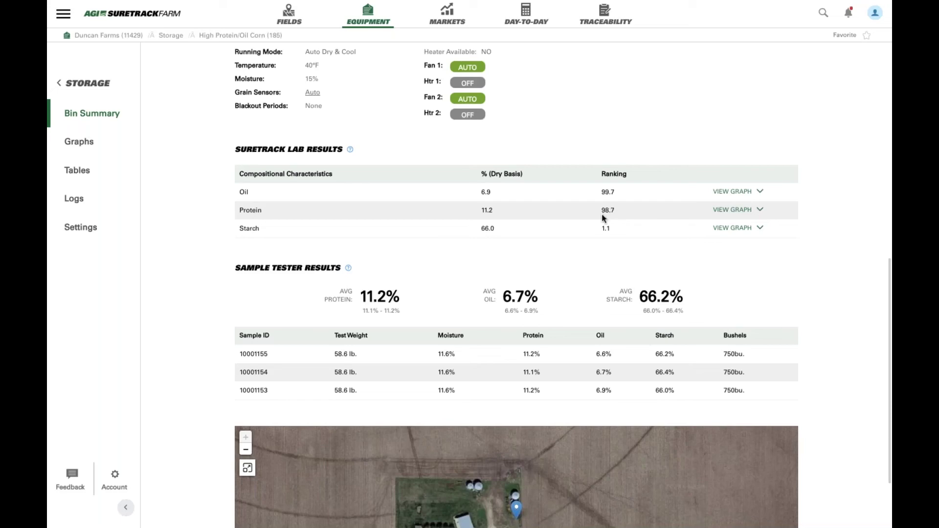
Step: Show the Protein distribution graph (11.2% at 99th percentile), then return to the page top
click(739, 215)
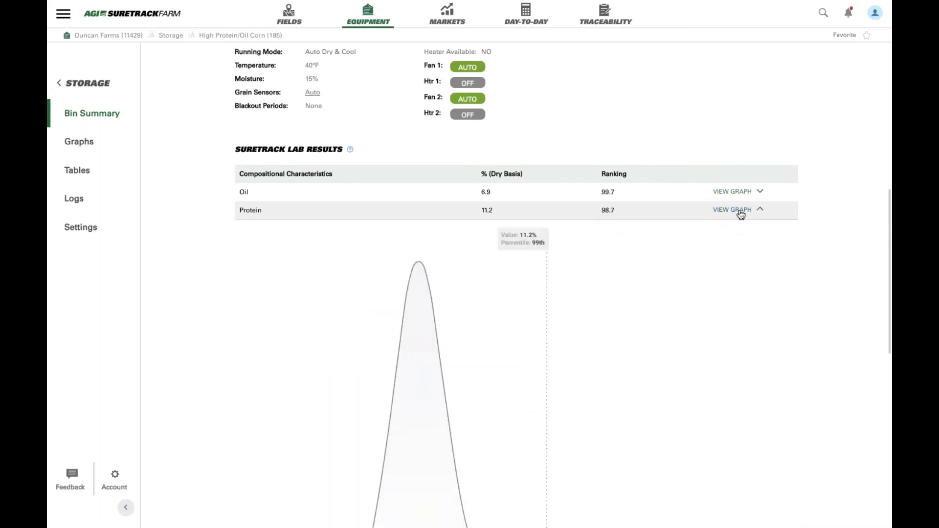
scroll(760, 283, down, 3)
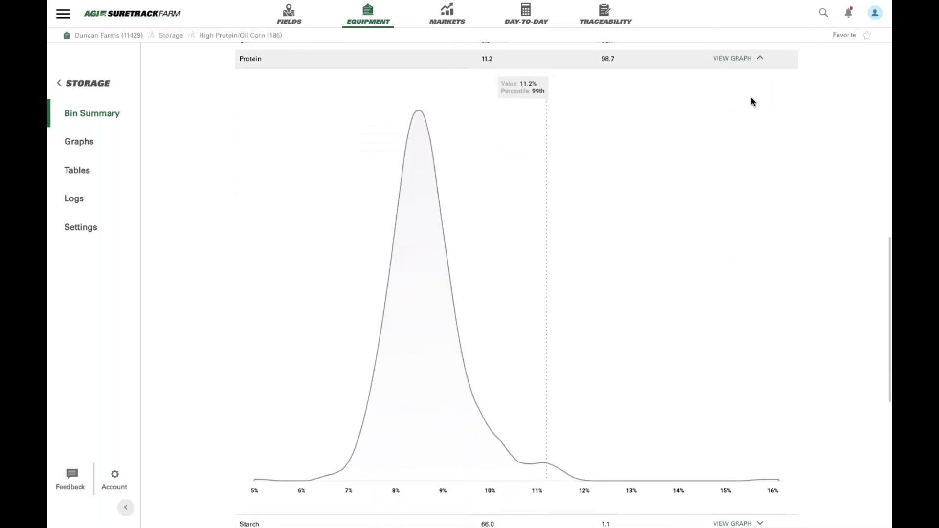
scroll(750, 98, up, 5)
scroll(751, 102, up, 3)
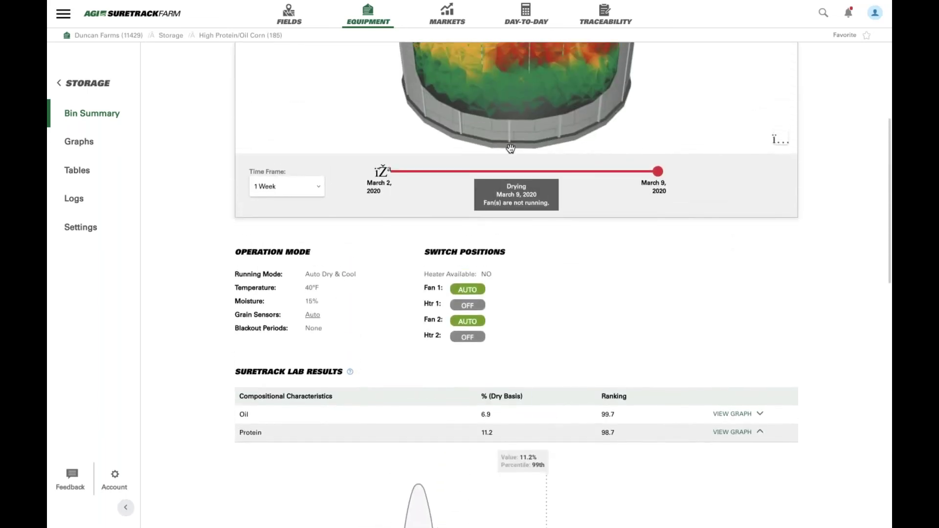
scroll(185, 197, up, 8)
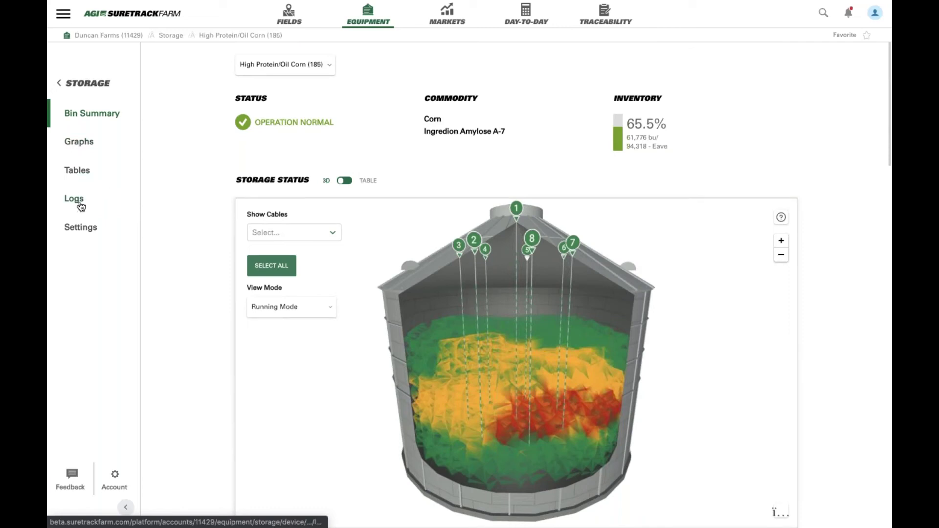
Step: Go back to Storage and open the Tank 2 - Diesel summary (74% full, 553 gallons)
click(88, 84)
click(81, 109)
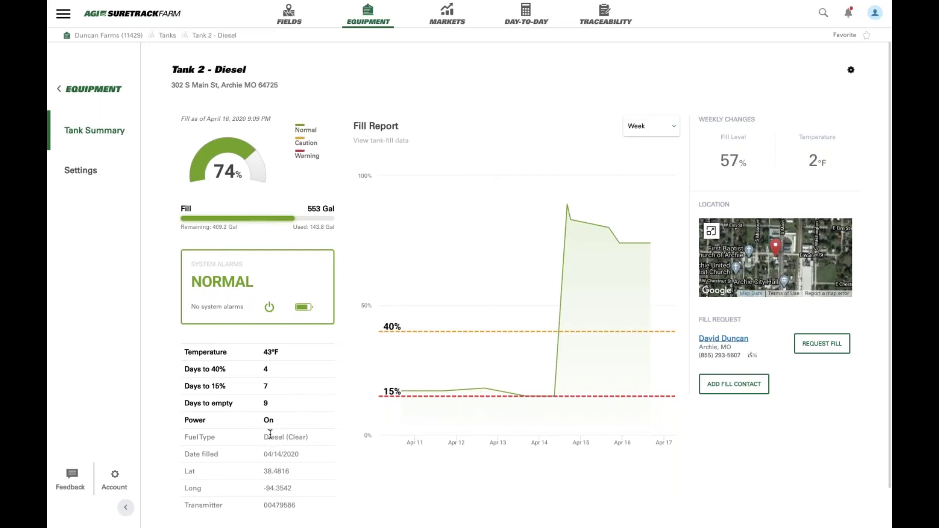
Step: Switch the diesel tank's Fill Report period to Month
click(661, 129)
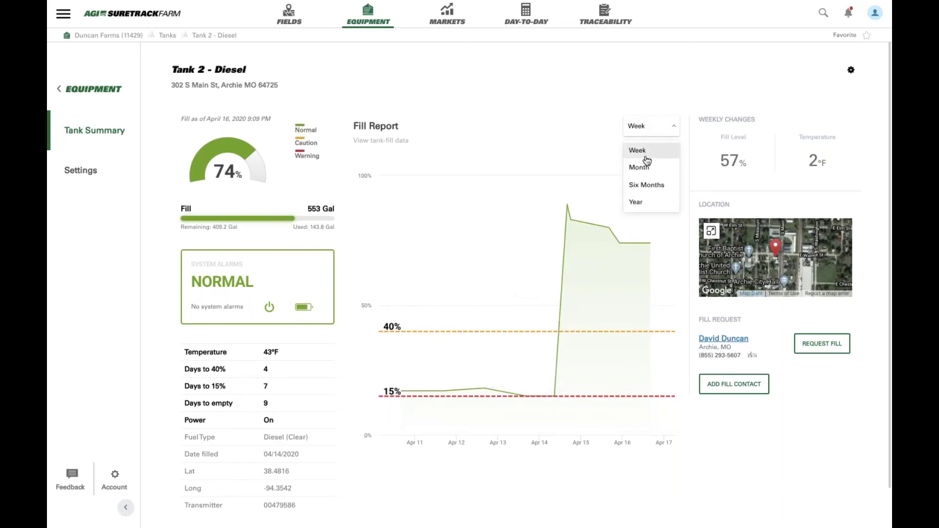
click(640, 167)
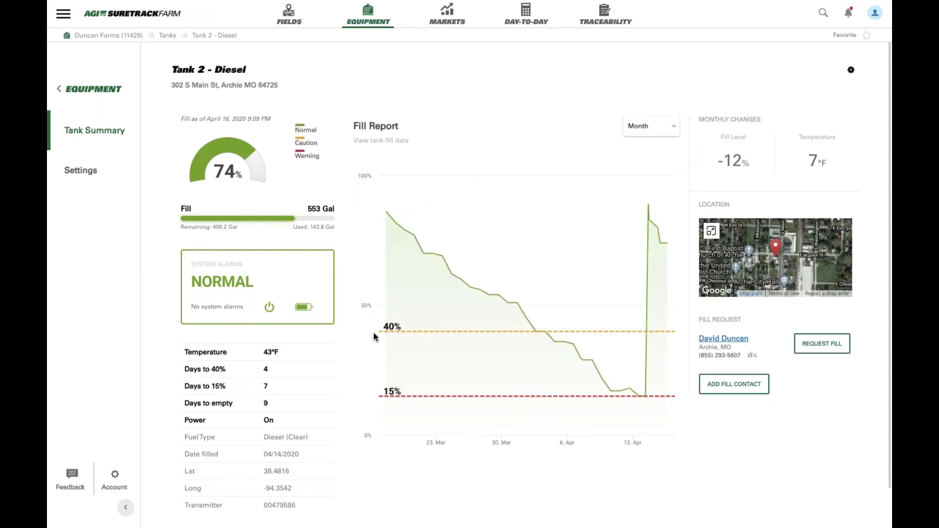
mouse_move(386, 213)
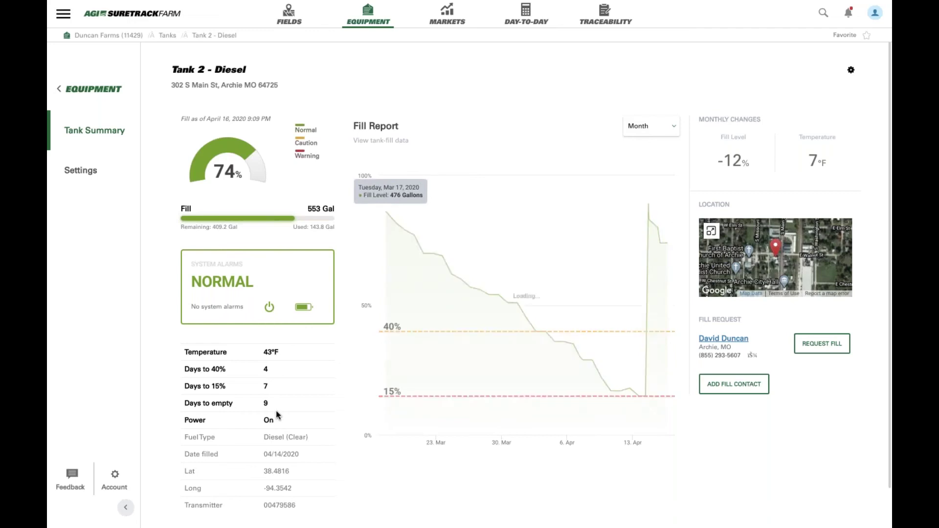
scroll(276, 415, down, 1)
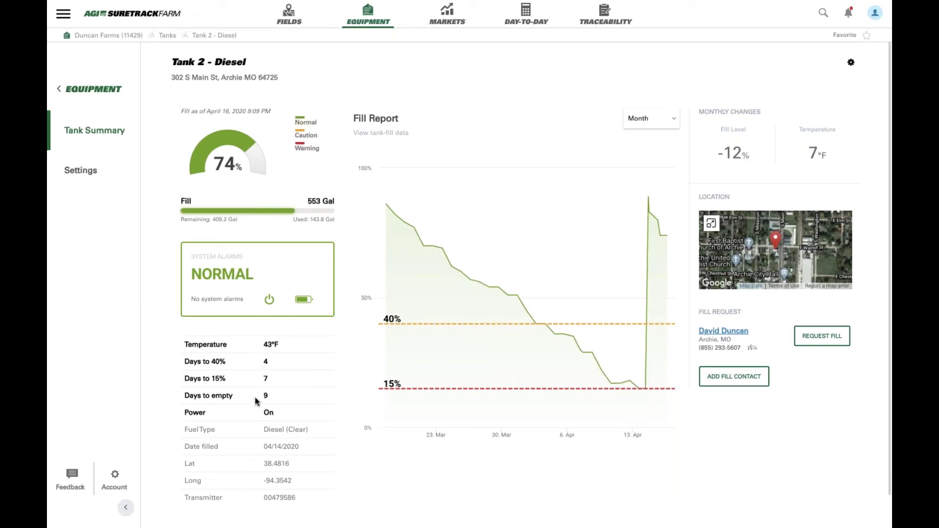
Step: Cancel a new fill contact, then go to the Husker Harvest Dryer (28) page under Equipment
click(725, 387)
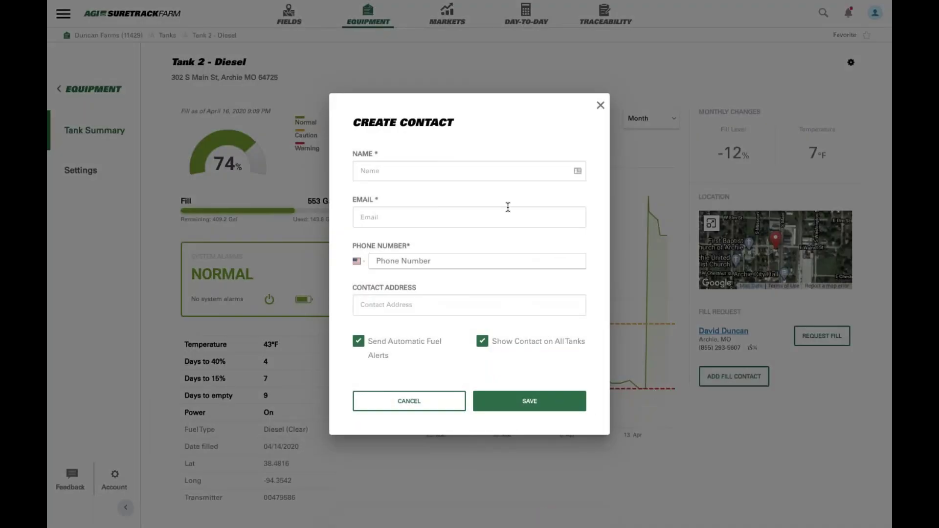
click(600, 107)
click(91, 89)
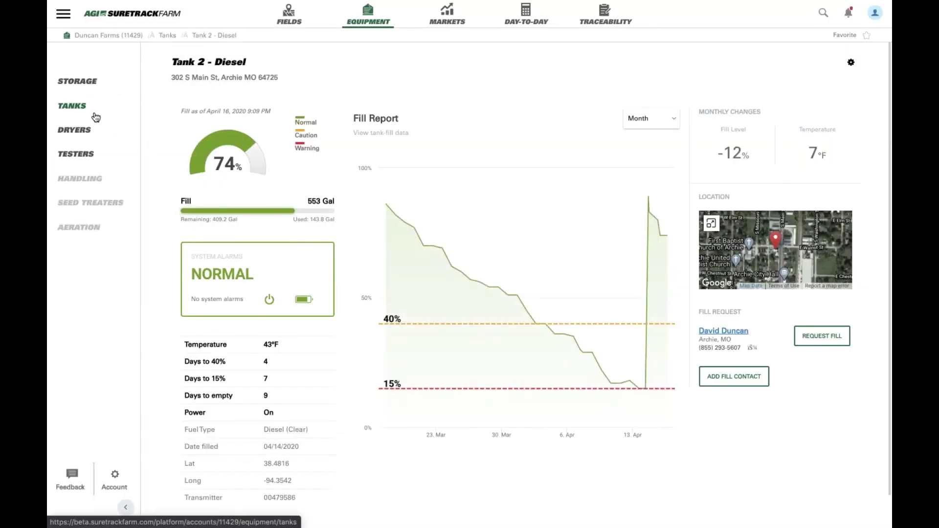
click(84, 131)
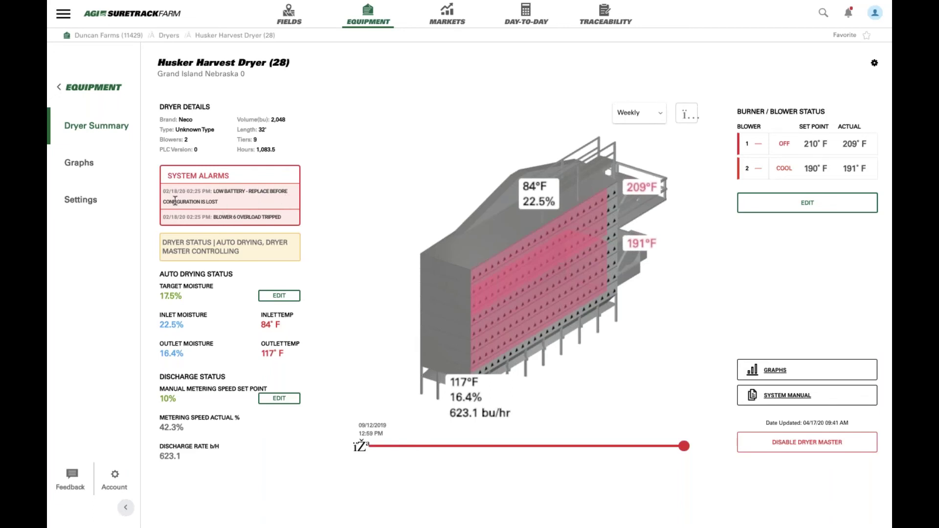
click(80, 164)
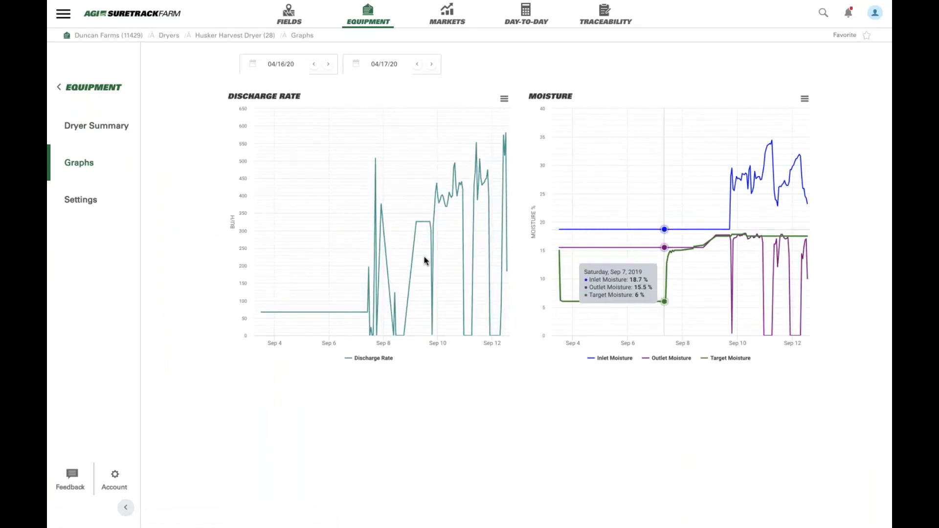
click(89, 126)
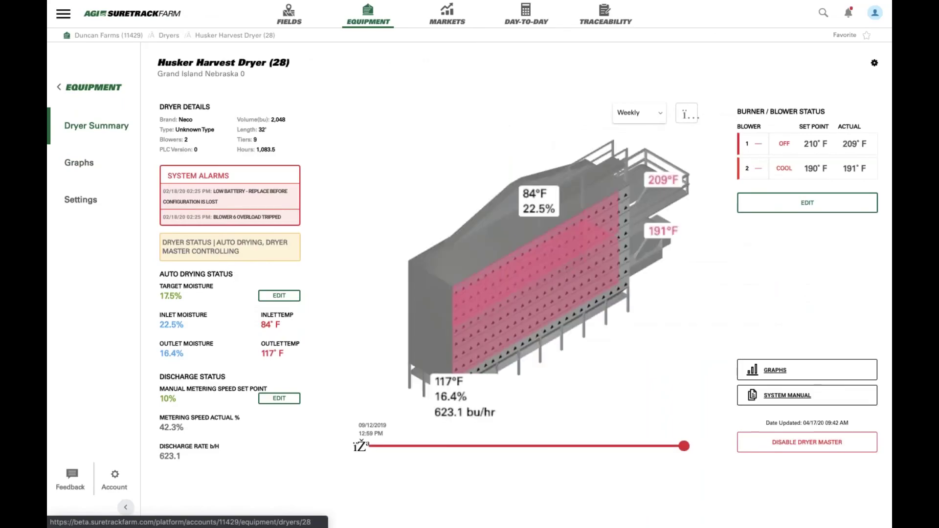
click(276, 295)
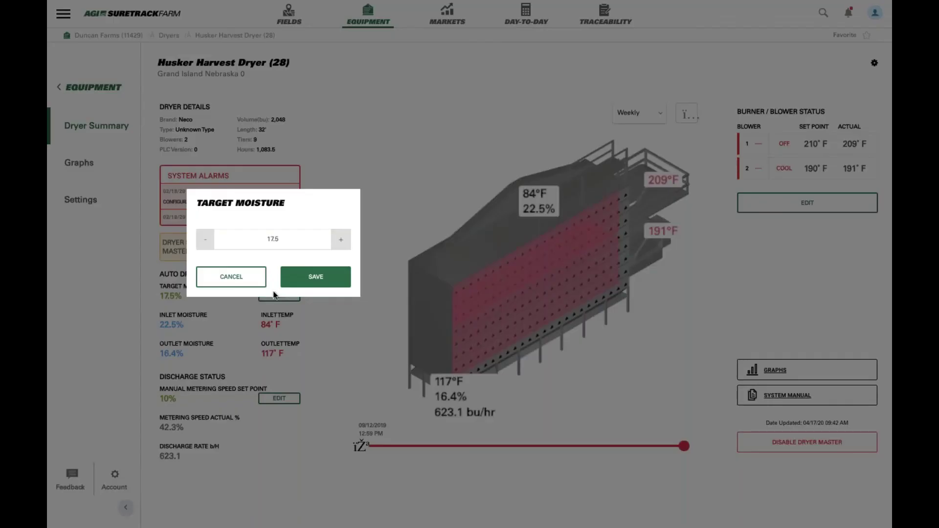
click(206, 240)
click(211, 243)
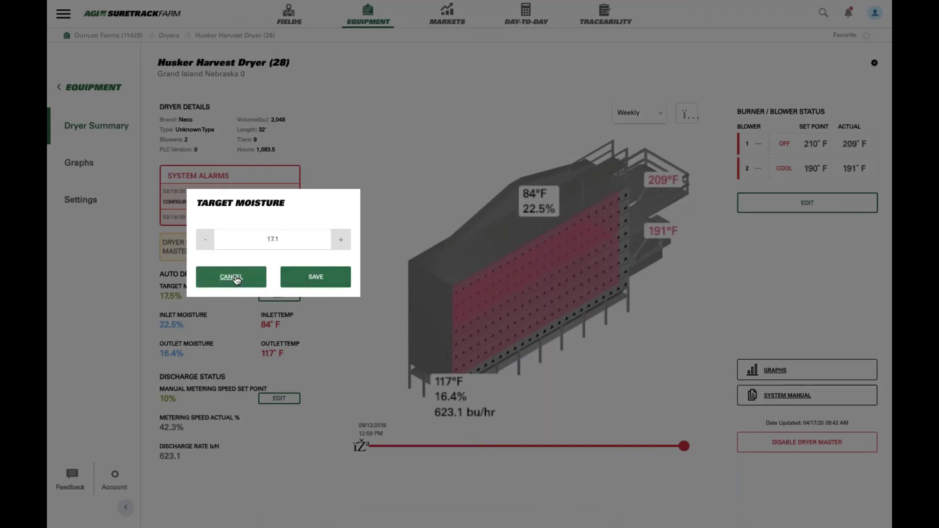
click(236, 279)
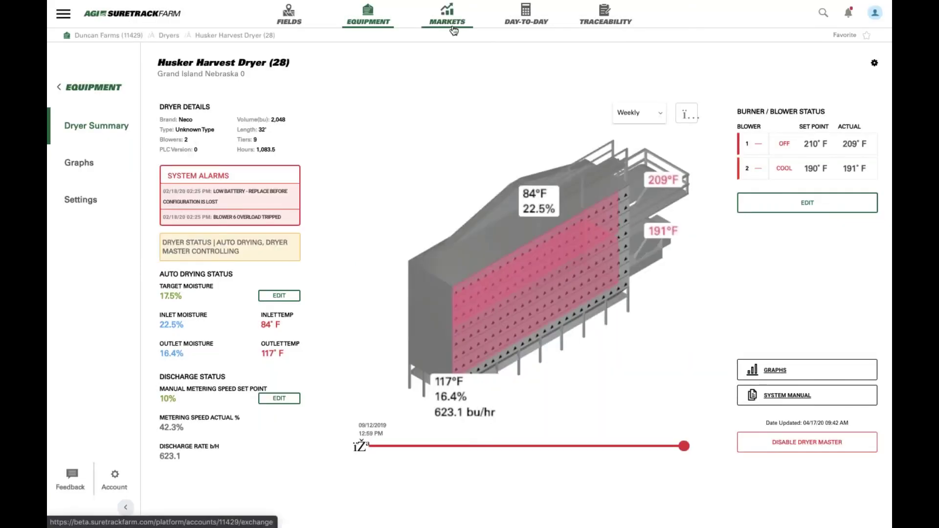
click(97, 87)
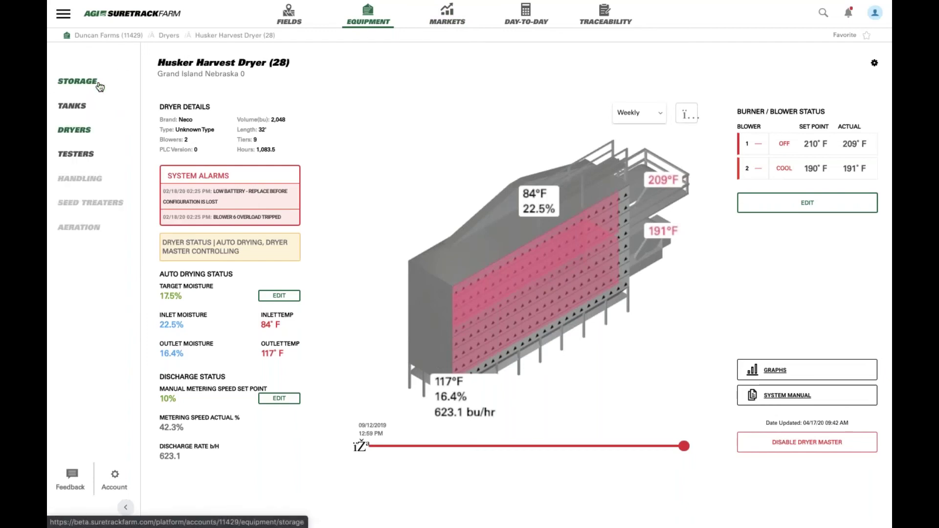
Step: View Tester 6's samples, leave soybean sample 256 unassigned, and return to the three testers
click(75, 156)
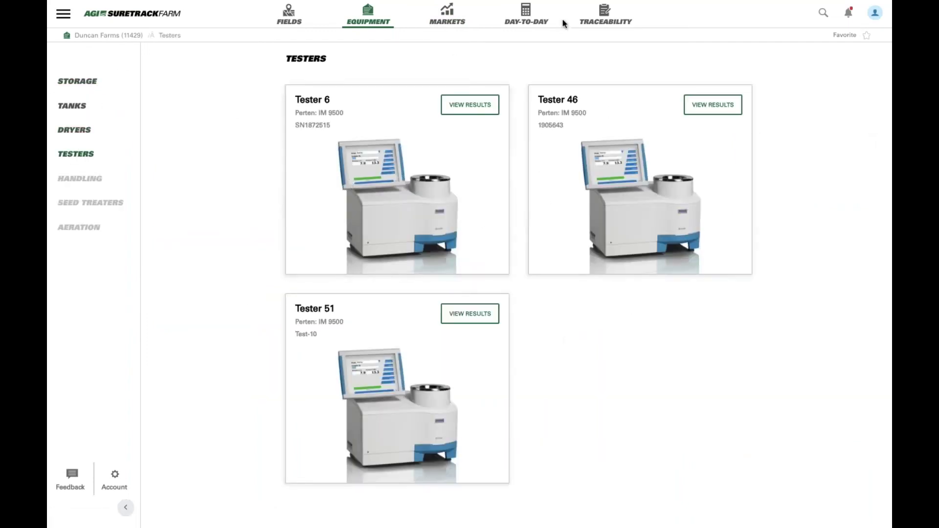
click(470, 105)
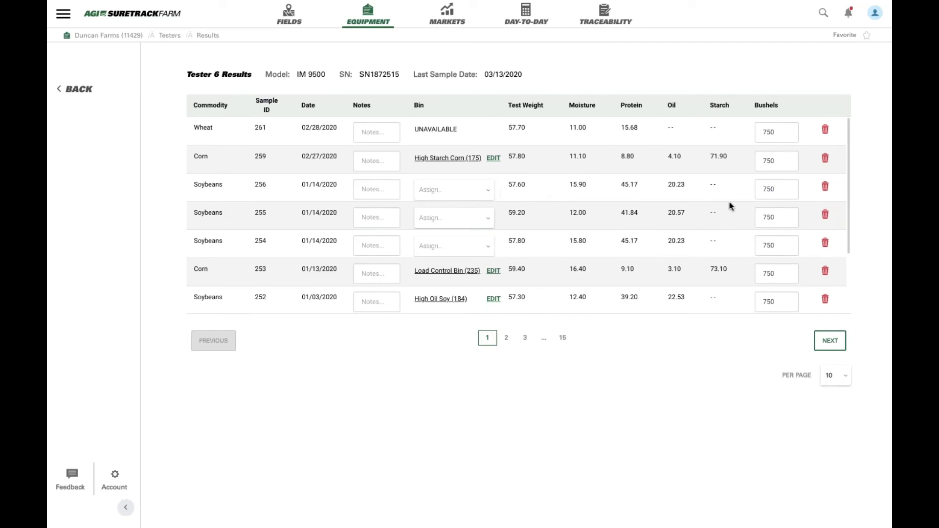
click(460, 199)
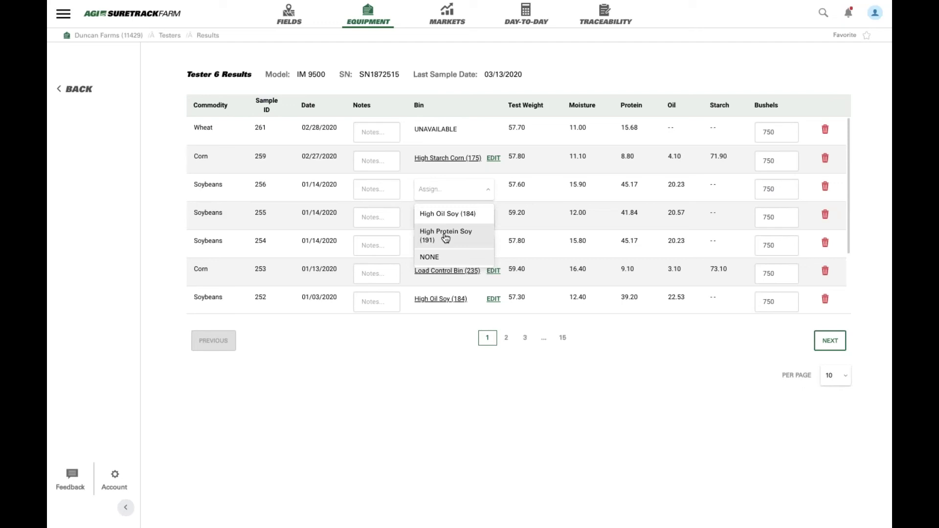
click(525, 185)
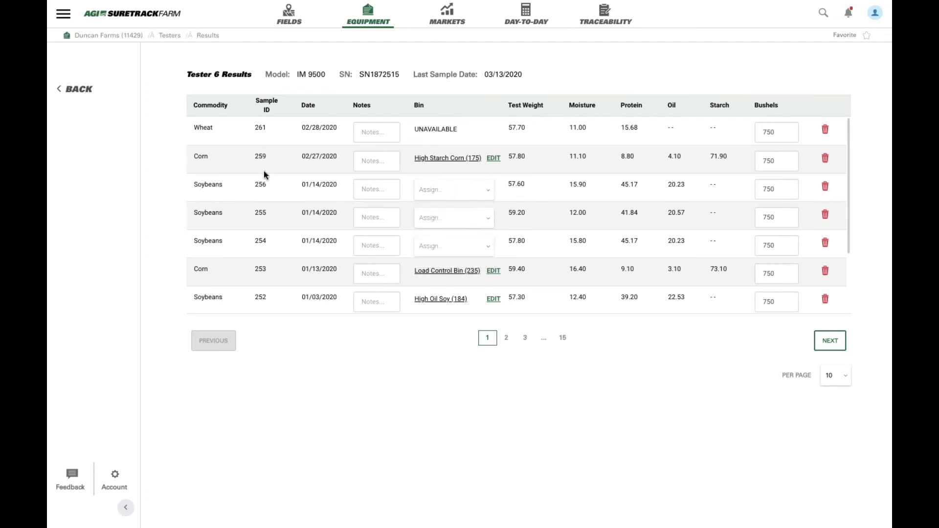
click(92, 94)
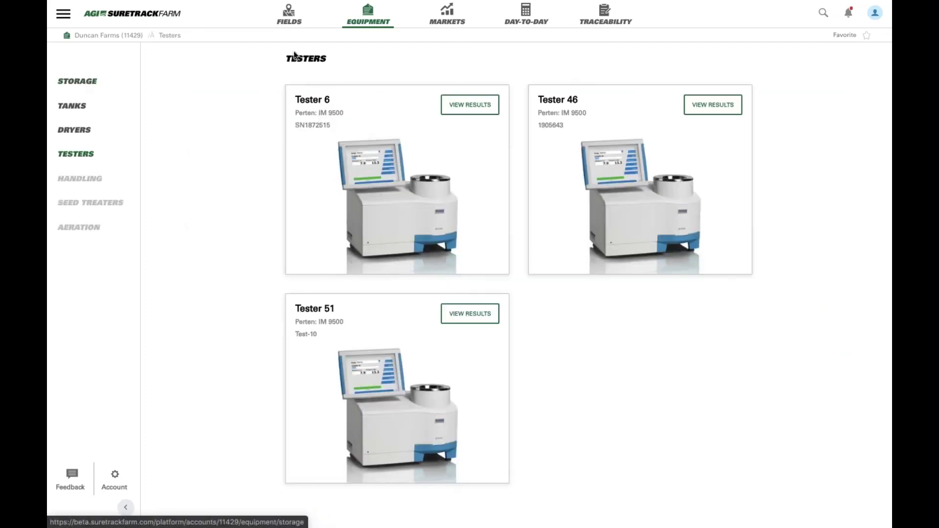
Step: Open the Archie, MO corn bids chart and bring up the cost form showing $3.25/bu to grow
click(451, 25)
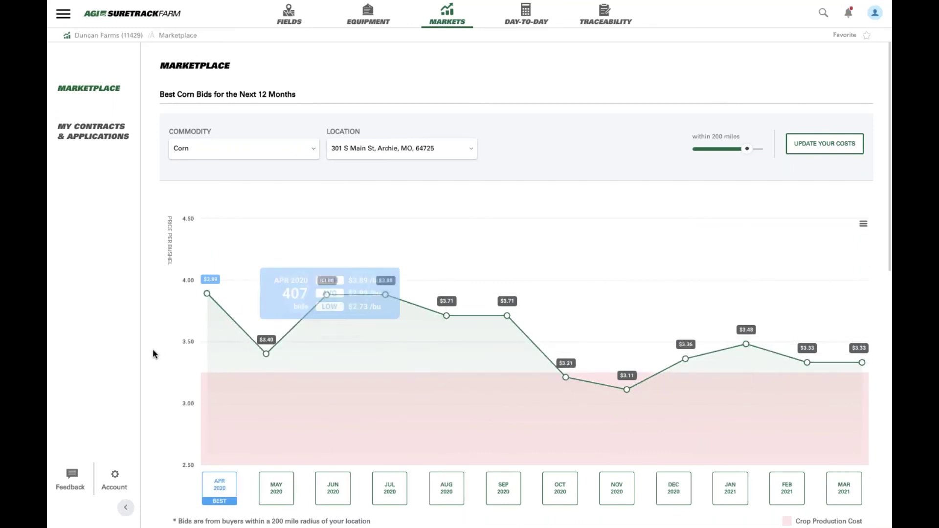
scroll(154, 353, down, 2)
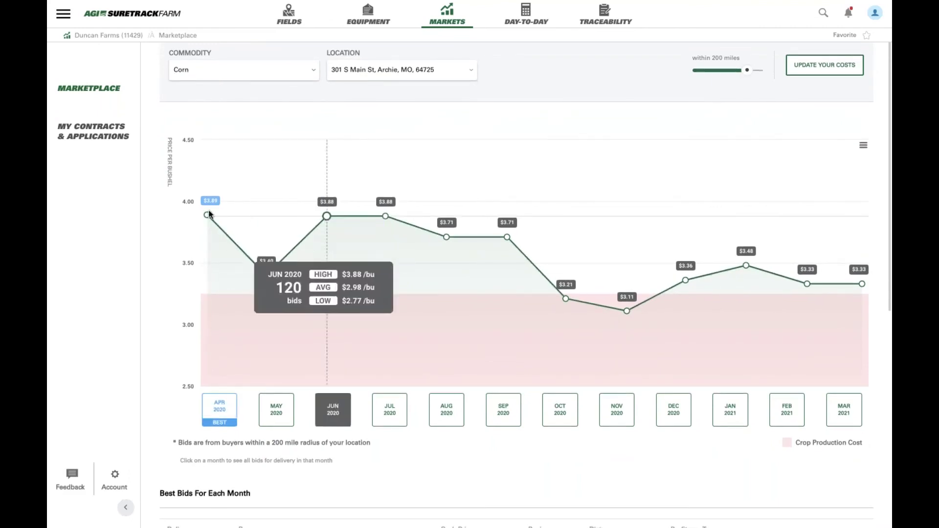
scroll(272, 137, up, 1)
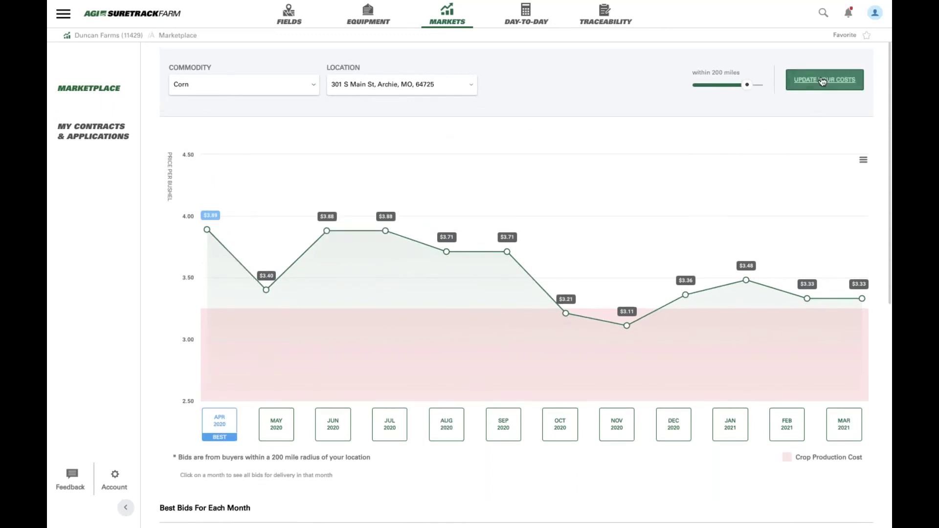
click(821, 81)
drag(802, 204, 825, 206)
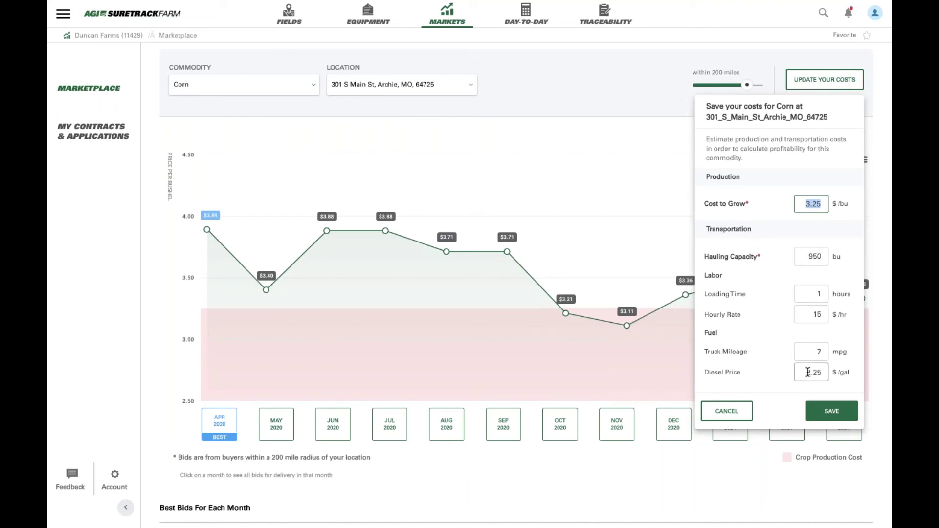
Step: Cancel the cost form and scroll to Best Bids For Each Month, led by Main Street Feeds at $3.89
click(727, 412)
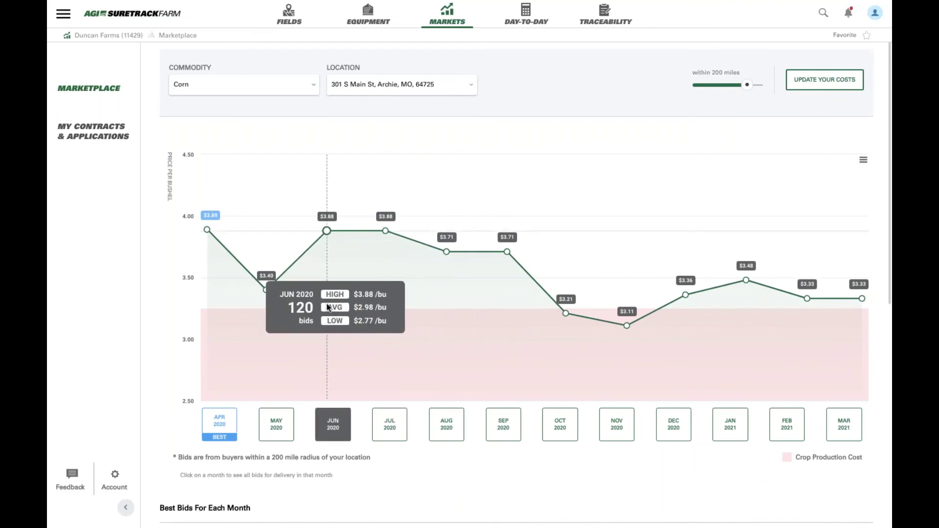
scroll(153, 364, down, 3)
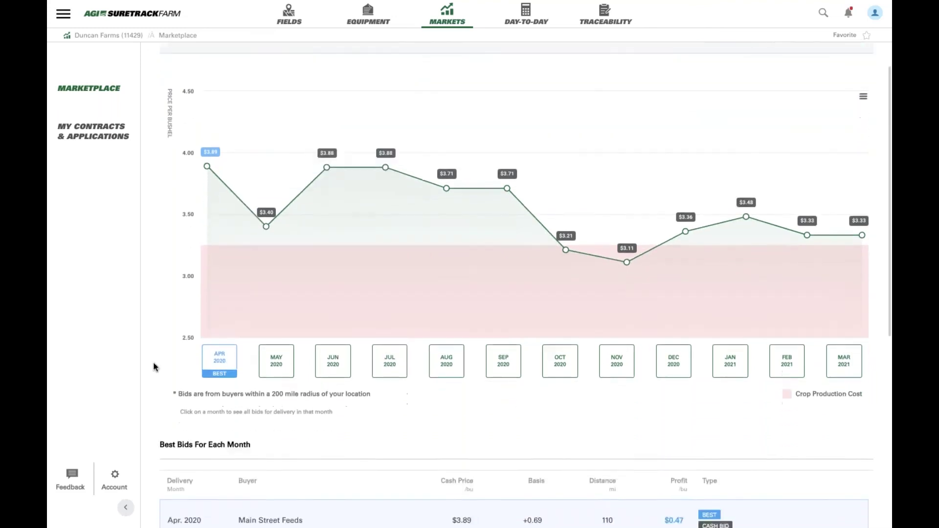
scroll(155, 367, down, 2)
scroll(155, 367, up, 1)
scroll(154, 366, down, 2)
scroll(153, 366, down, 1)
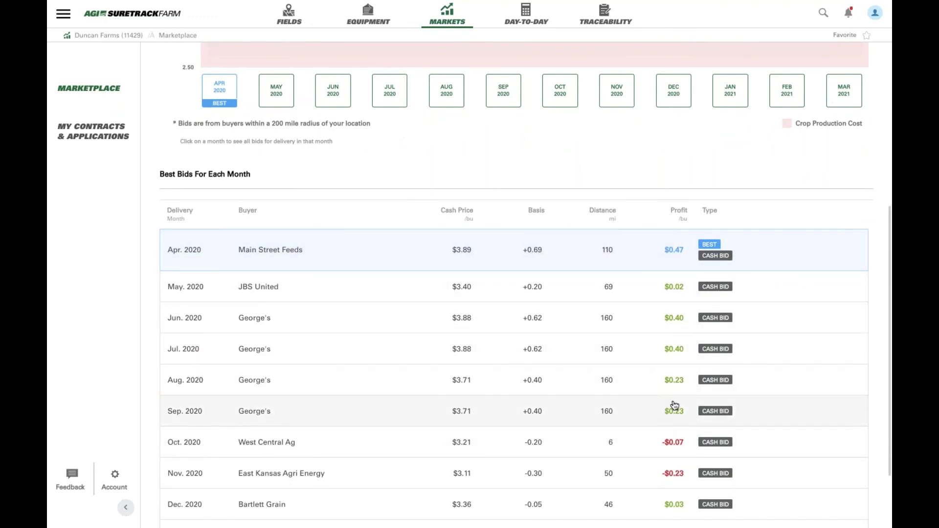
scroll(267, 258, up, 1)
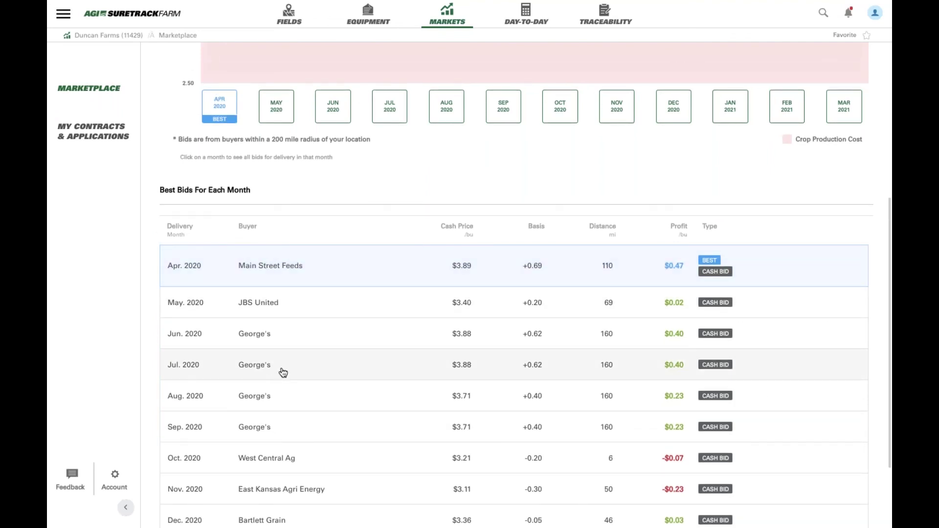
Step: Open George's July 2020 corn bid ($3.88/bu, basis +0.62) and view its price-trend chart
click(283, 373)
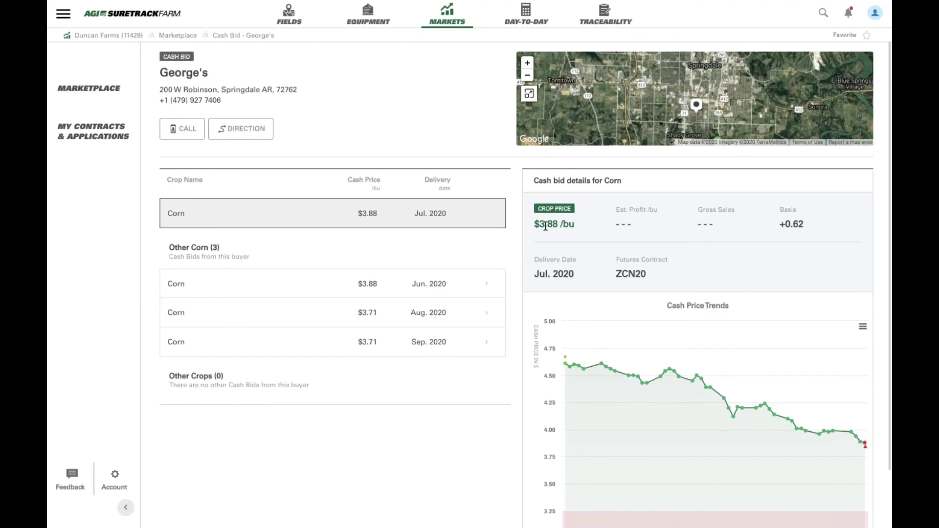
scroll(545, 225, down, 2)
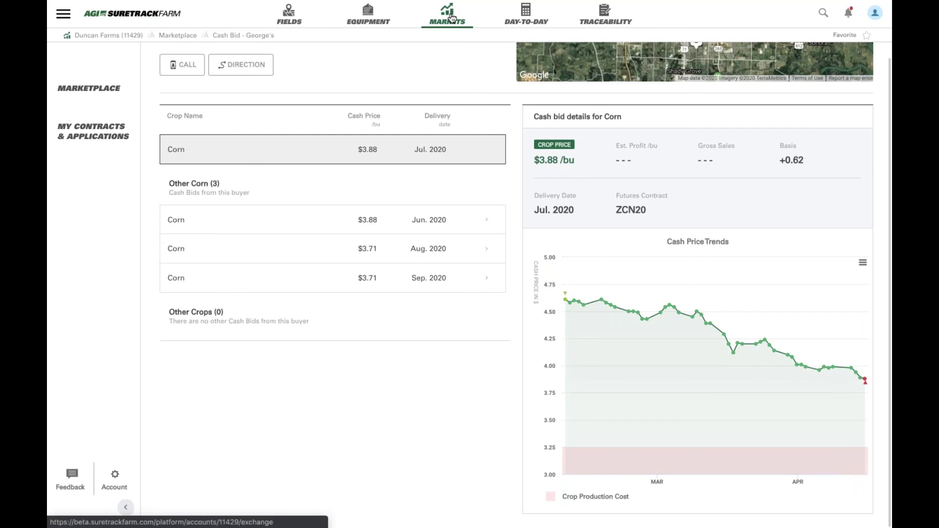
Step: Return to Markets and browse the 12-month corn bids chart, with April 2020 best at $3.89
click(452, 18)
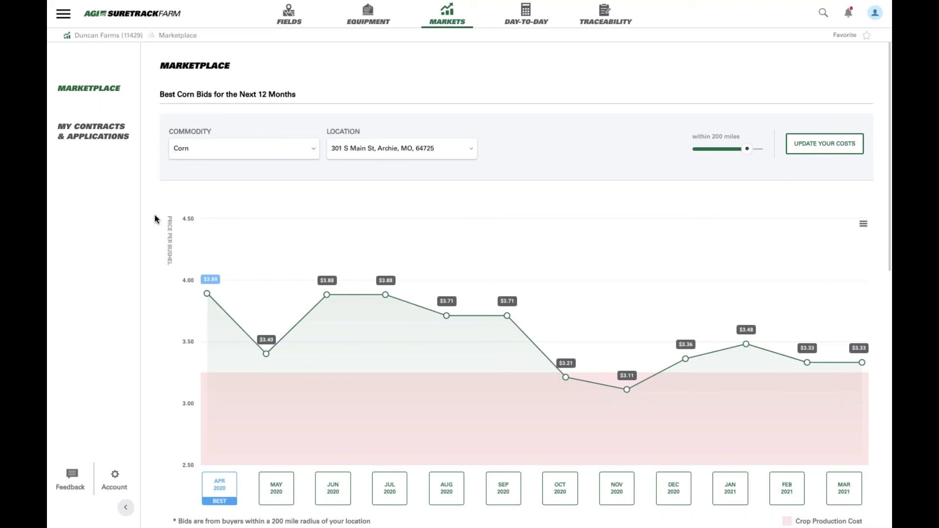
scroll(152, 231, down, 2)
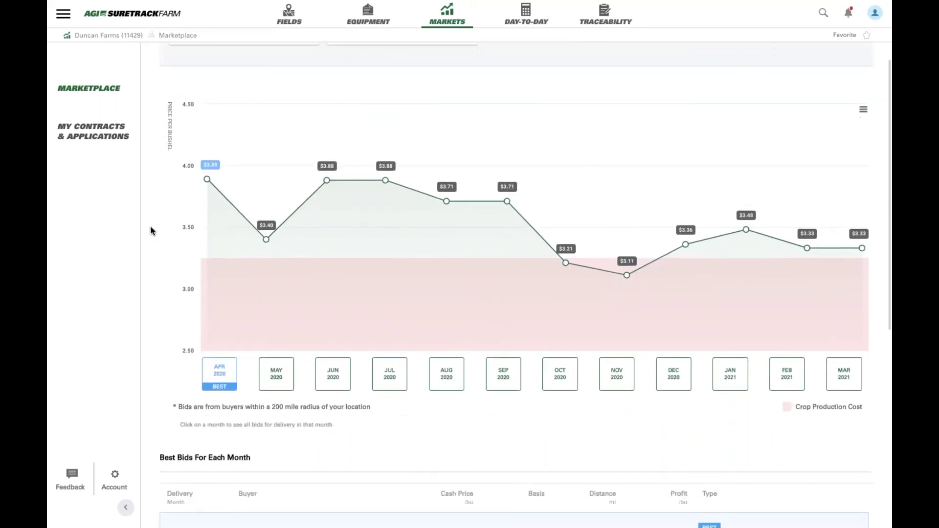
scroll(147, 220, down, 1)
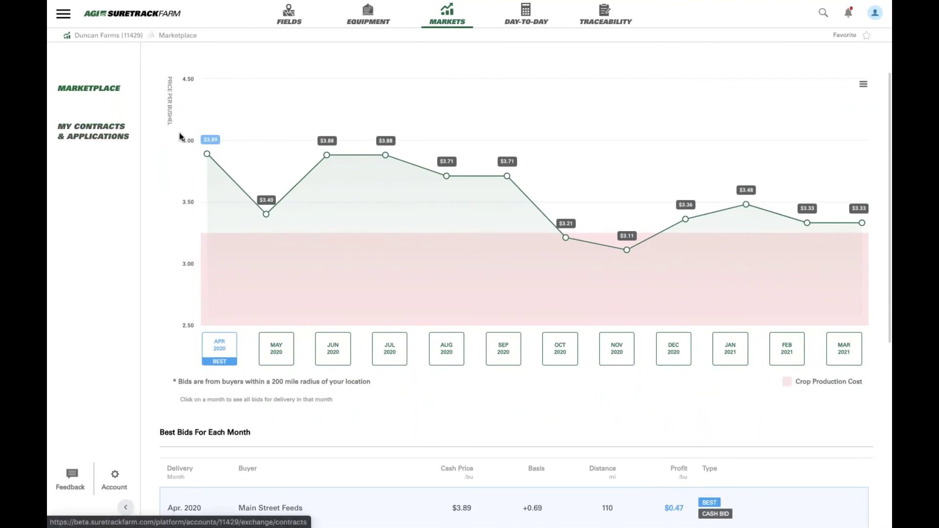
scroll(179, 133, up, 2)
scroll(166, 221, up, 2)
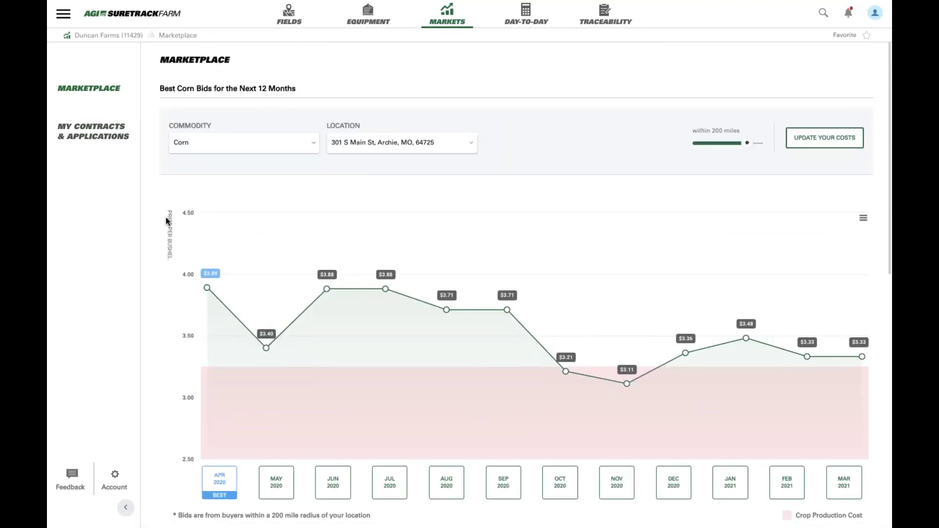
scroll(166, 221, down, 2)
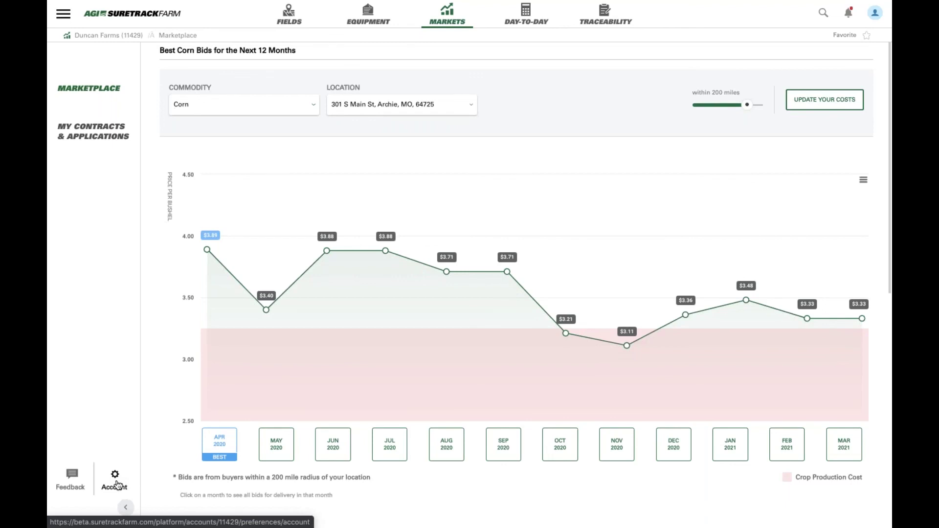
Step: Switch Duncan Farms' Market Access toggle on in account settings and confirm it, toggling twice
click(117, 485)
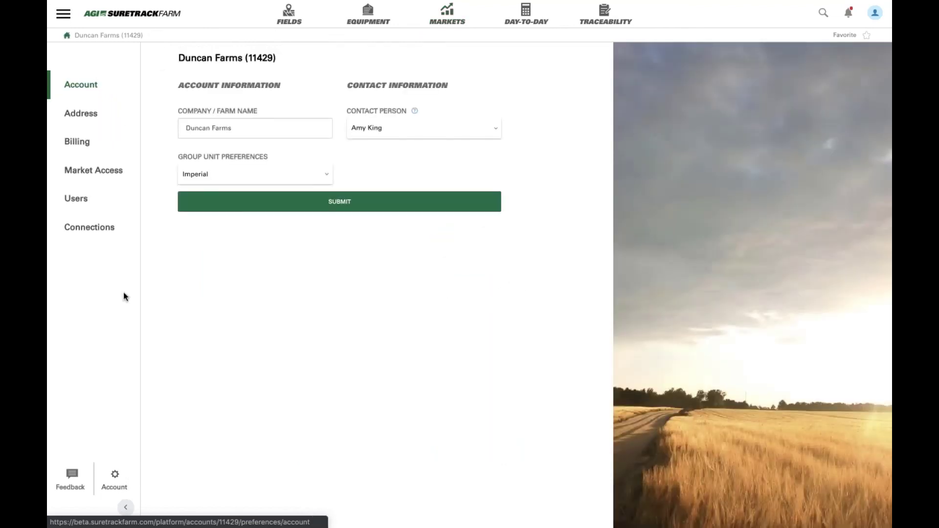
click(109, 176)
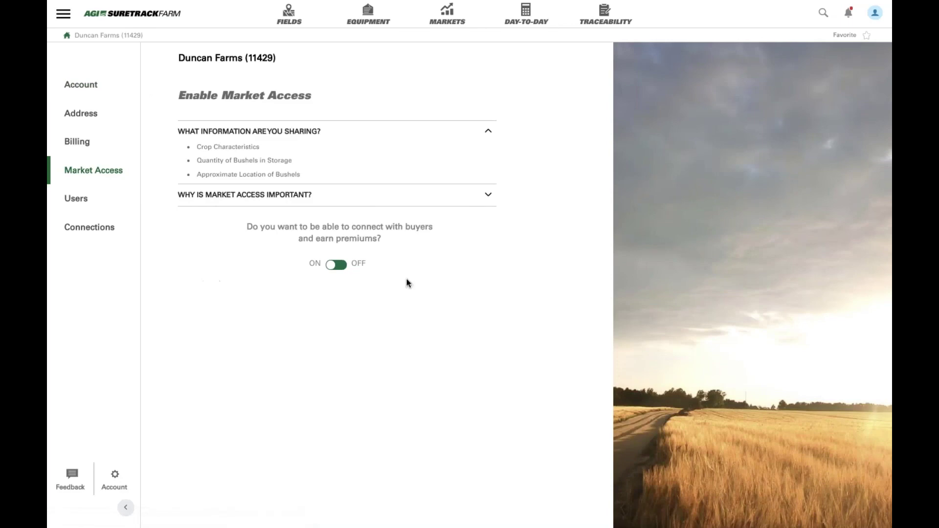
click(337, 266)
click(517, 292)
click(333, 265)
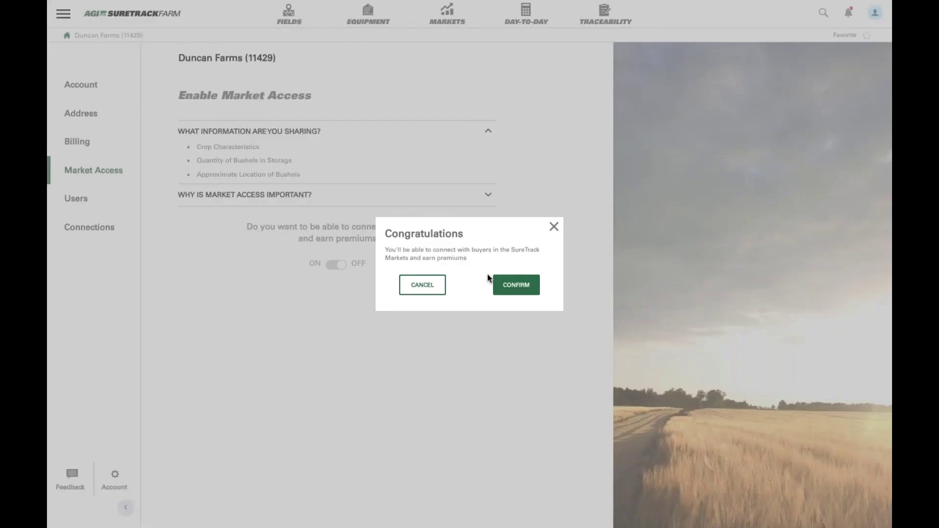
click(528, 286)
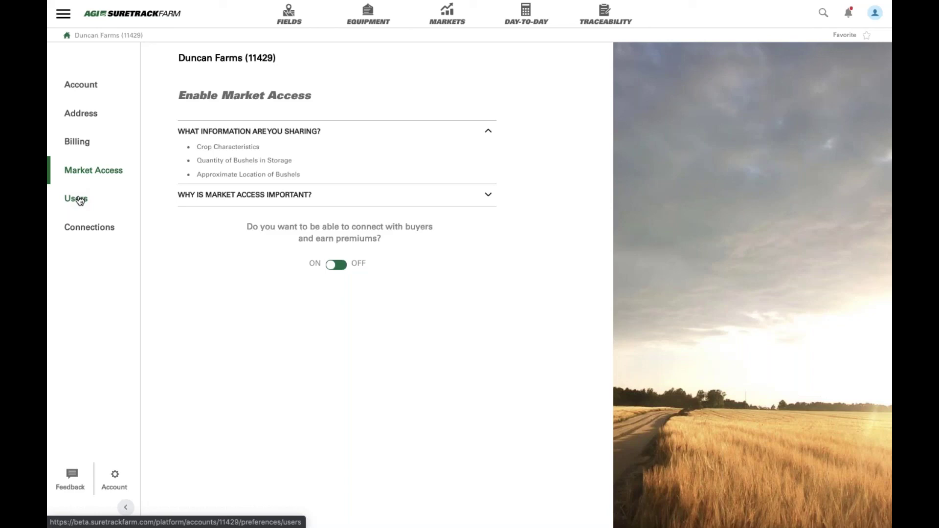
click(80, 200)
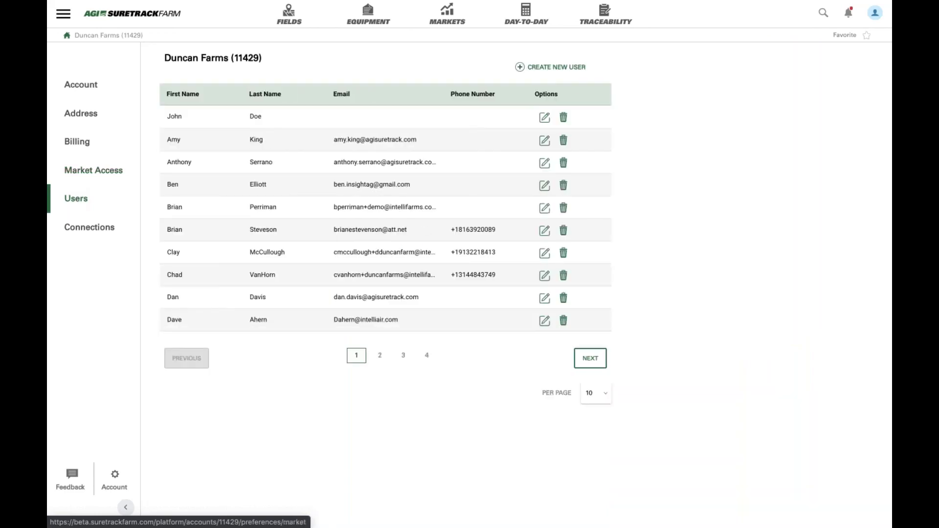
click(551, 69)
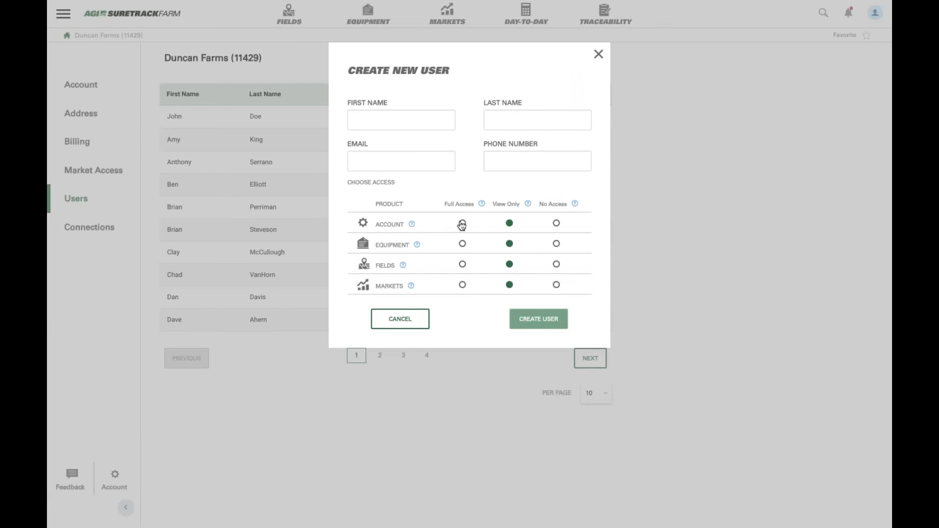
click(462, 264)
click(556, 243)
click(557, 284)
click(556, 224)
click(598, 54)
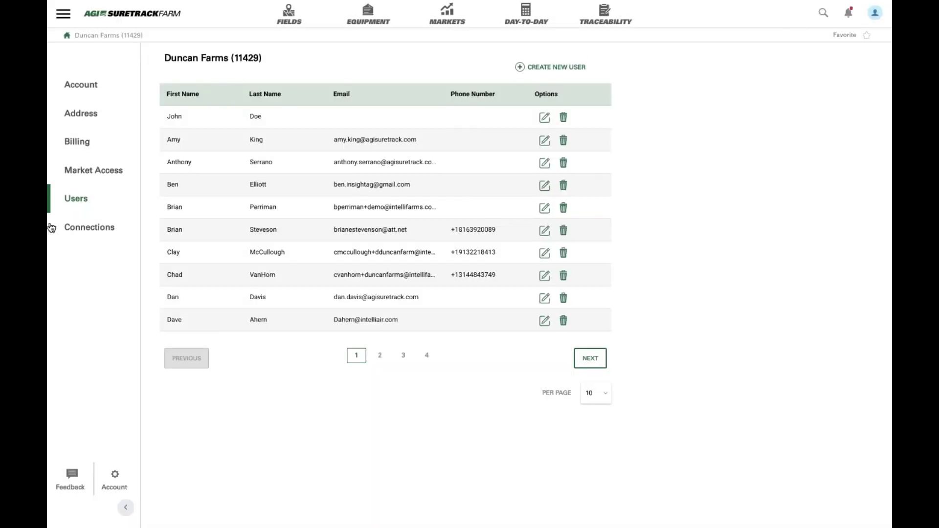
Step: From Duncan Farms' Connections page, open a blank Create New Trusted Advisor form
click(83, 228)
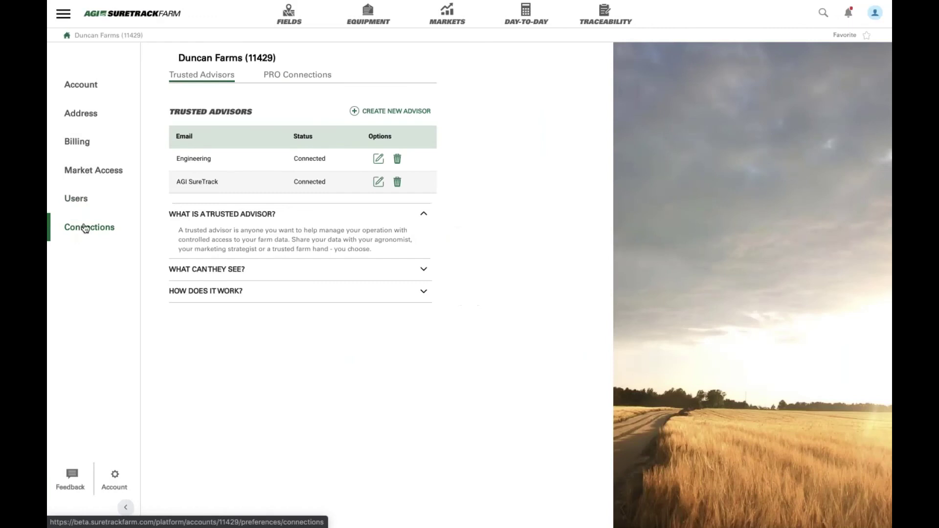
click(387, 115)
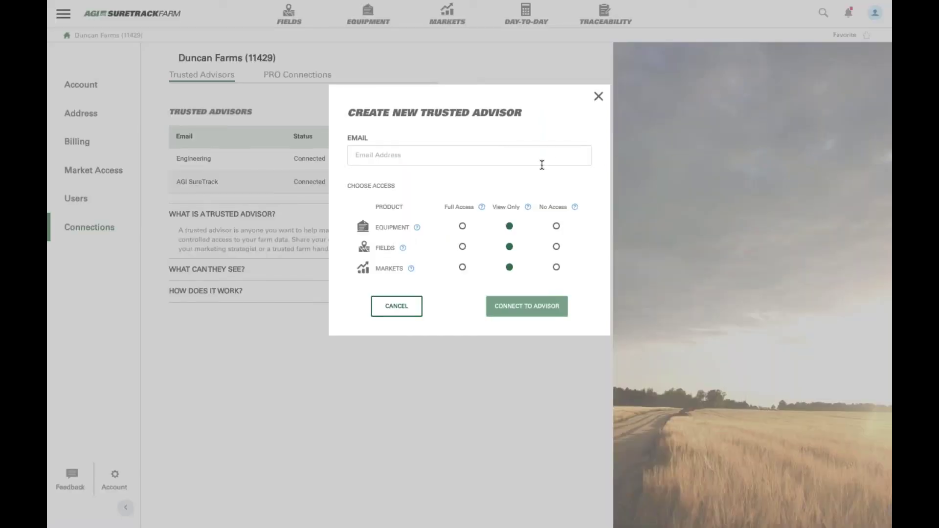